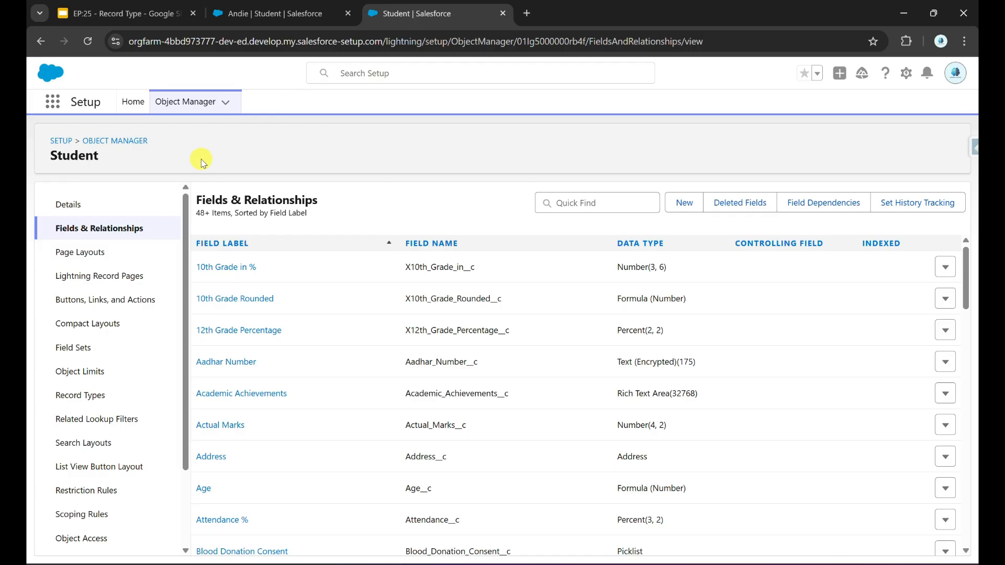
# Start a new record type for the Student object based on Master, with the label UG Student.
pyautogui.click(108, 405)
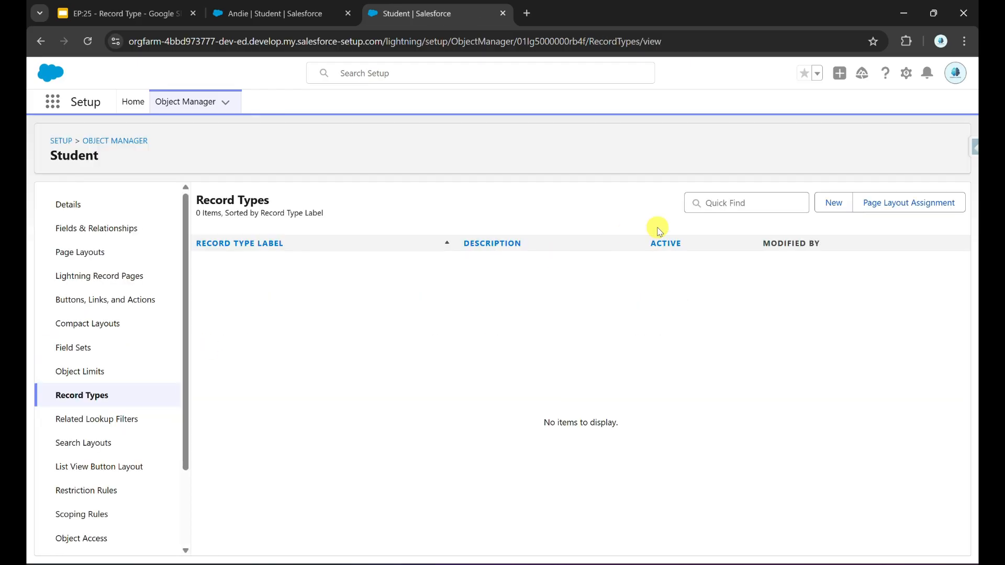
pyautogui.click(833, 209)
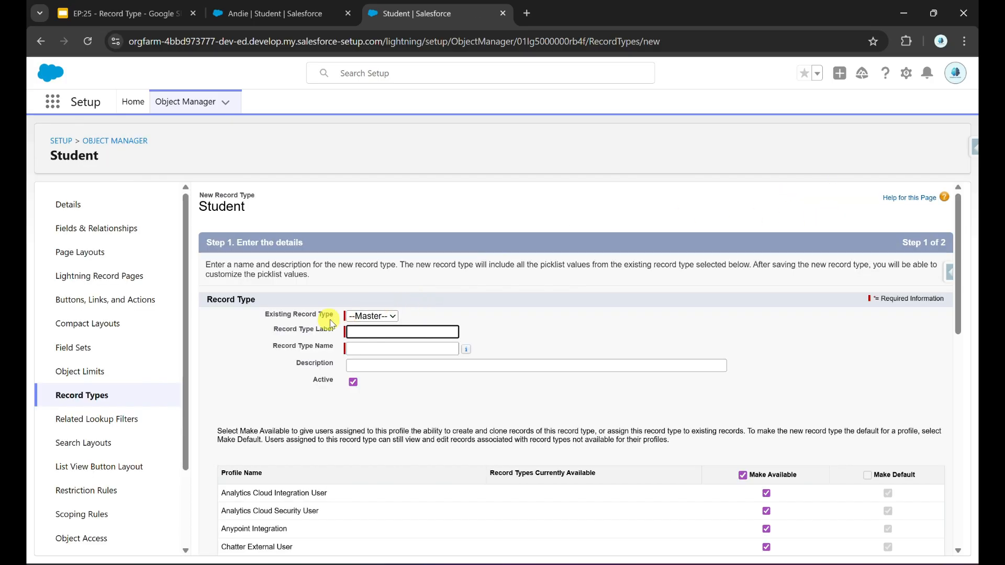
pyautogui.click(396, 319)
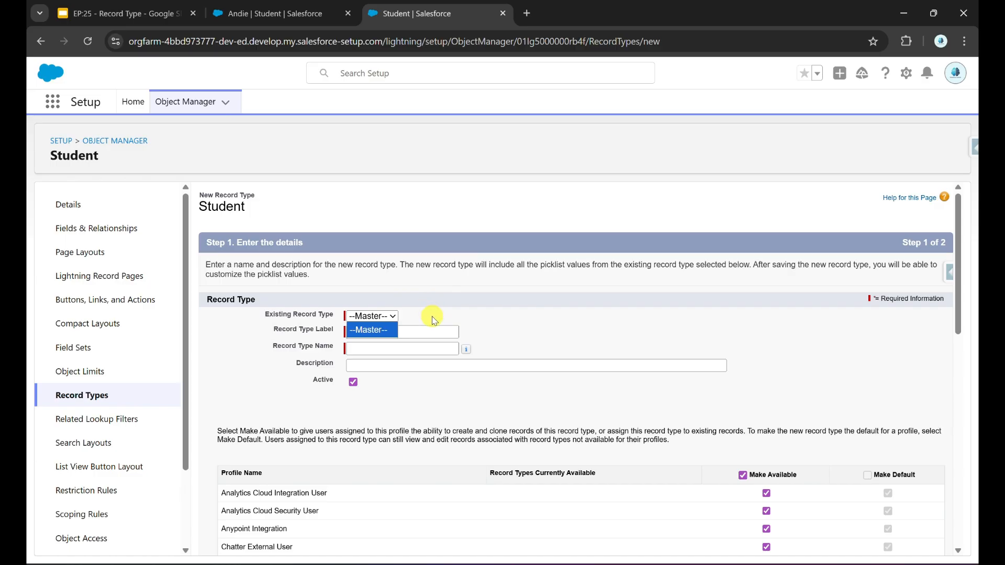
pyautogui.click(432, 321)
pyautogui.click(411, 334)
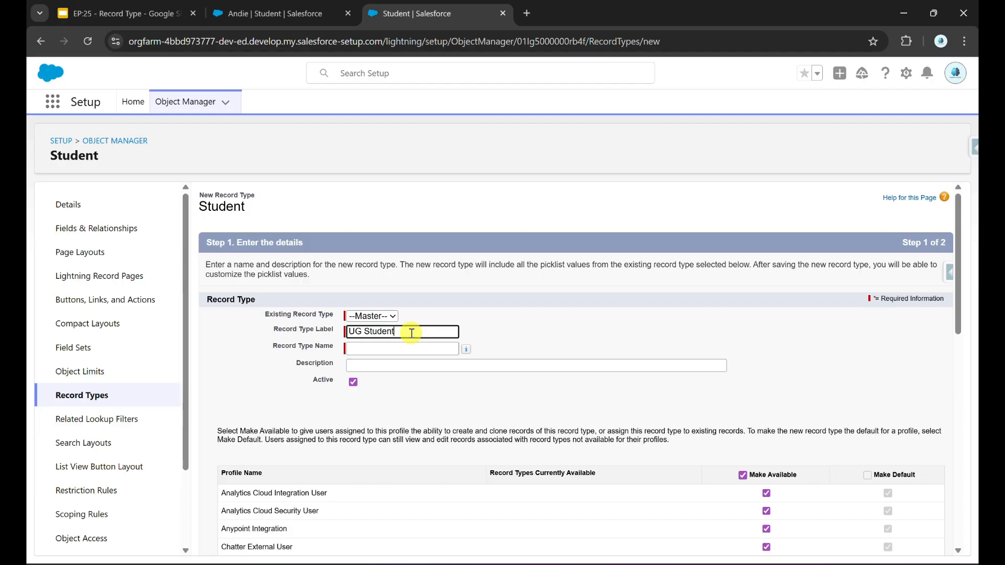
pyautogui.click(419, 366)
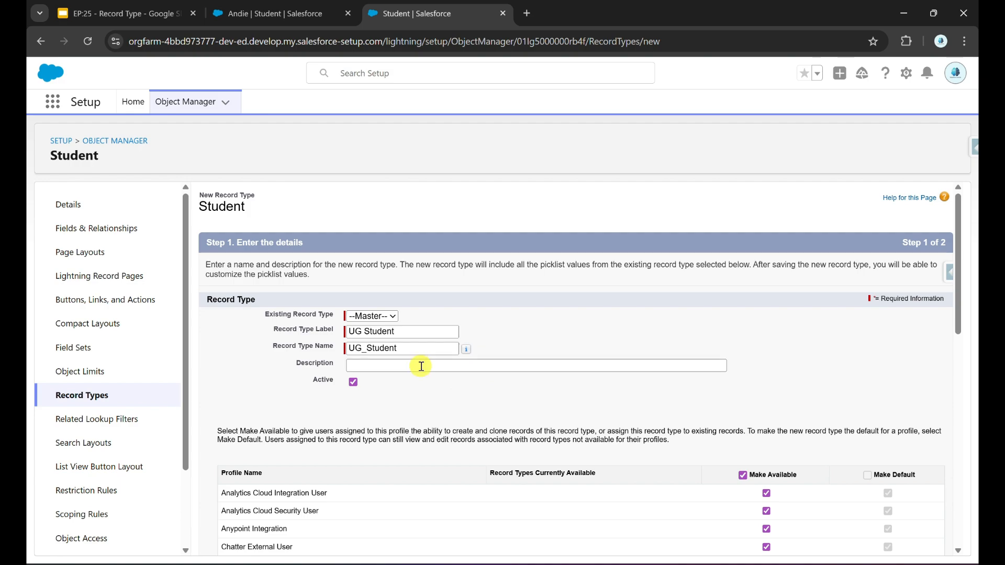
pyautogui.scroll(-1, 467, 366)
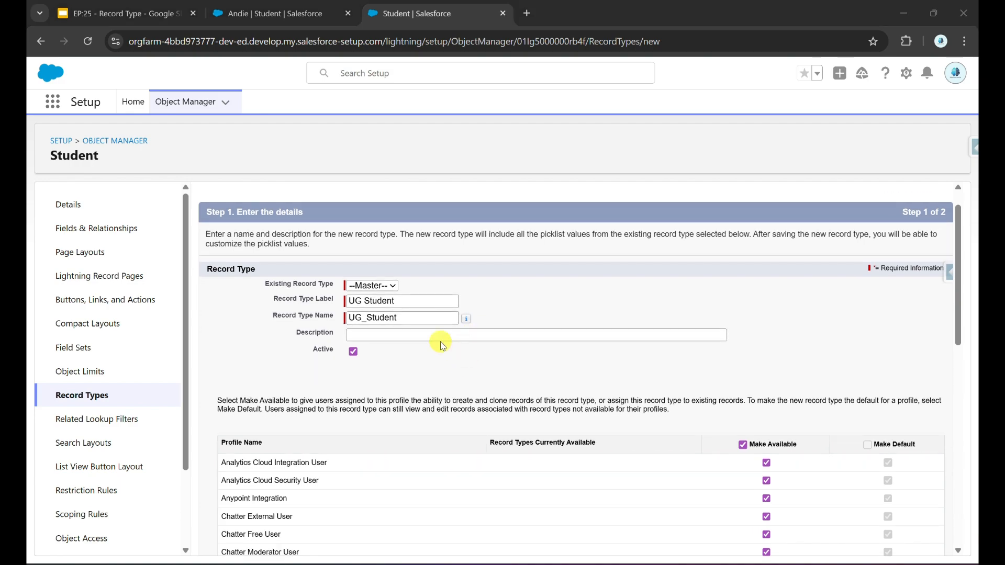
pyautogui.moveTo(428, 318); pyautogui.dragTo(332, 315)
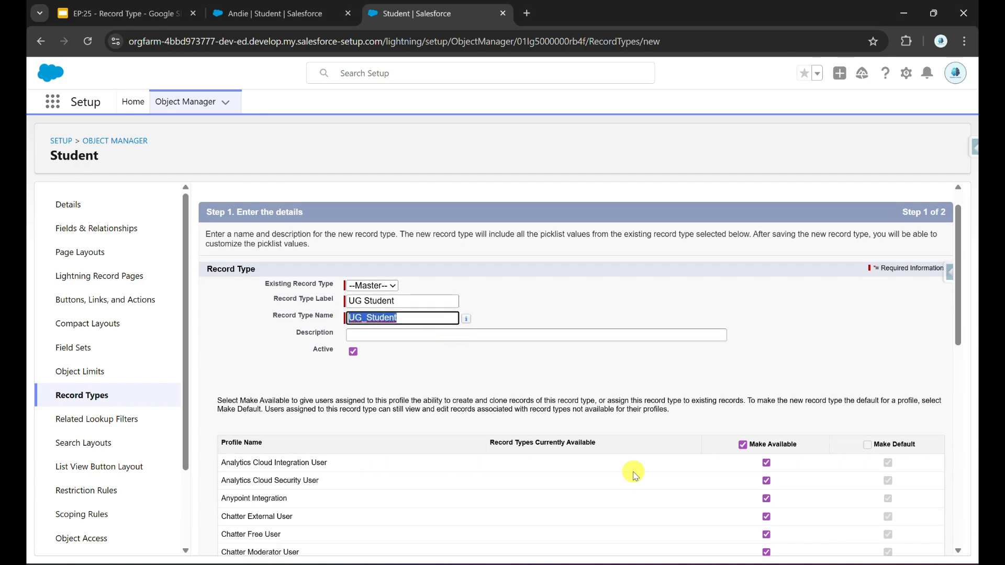
# Keep the UG Student record type available to all profiles and save it with Student Layout applied to every profile.
pyautogui.scroll(-5, 636, 476)
pyautogui.scroll(-4, 638, 481)
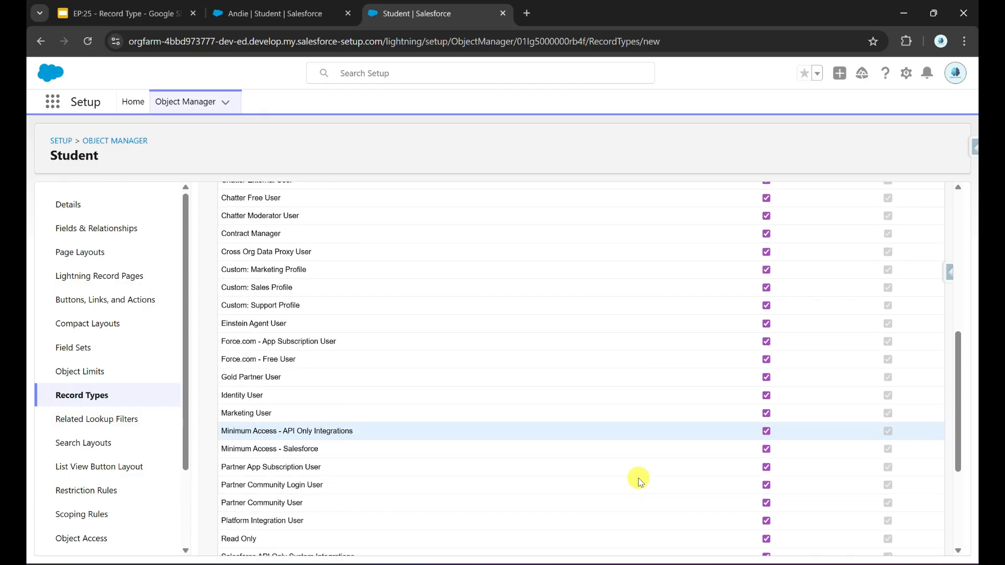
pyautogui.scroll(7, 638, 480)
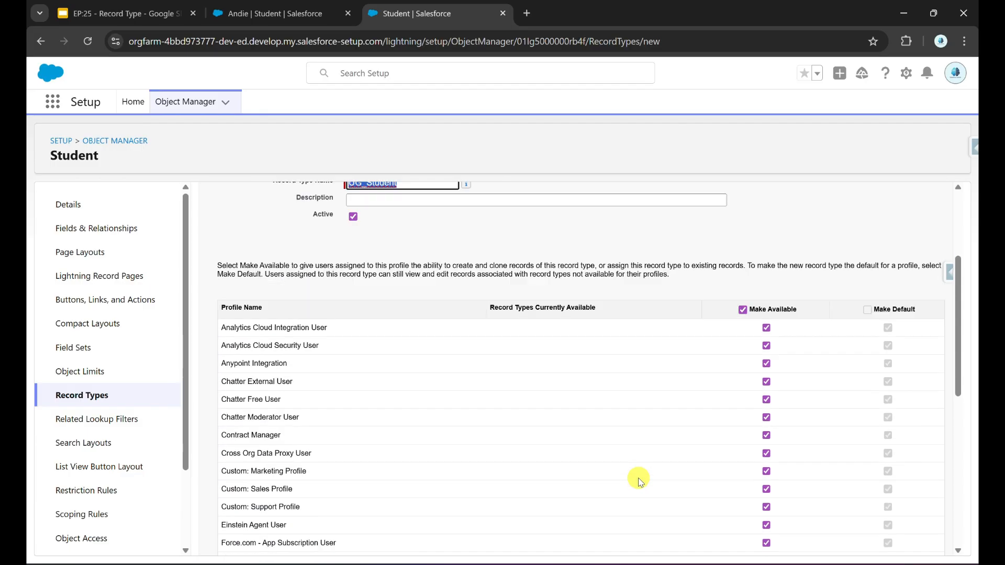
pyautogui.scroll(-7, 821, 345)
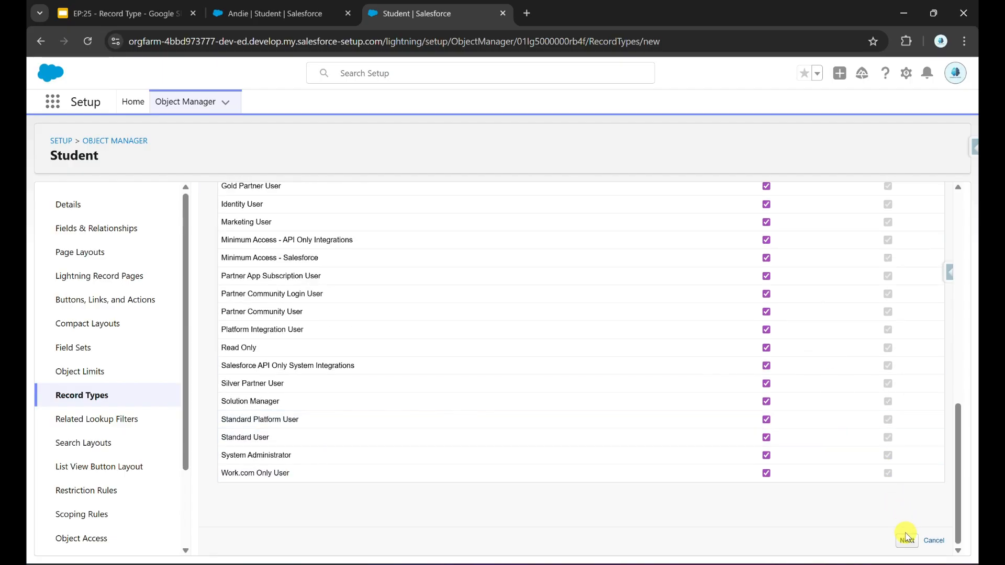
pyautogui.click(906, 539)
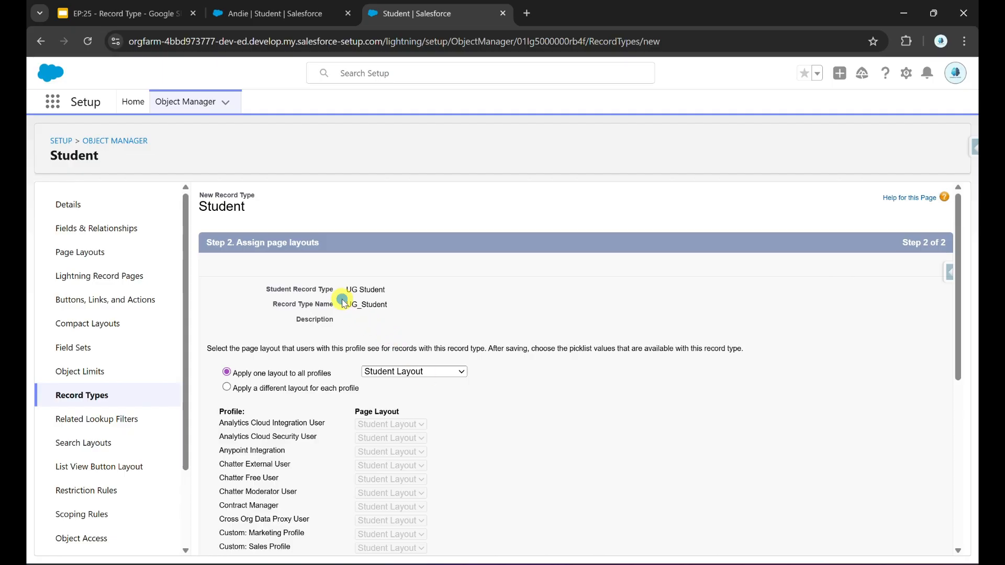
pyautogui.moveTo(343, 304); pyautogui.dragTo(384, 306)
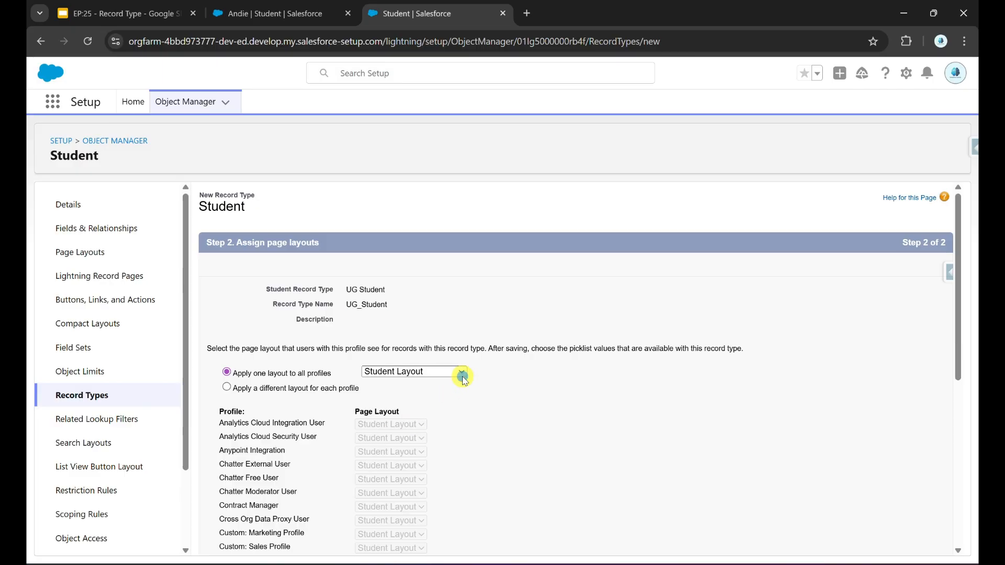
pyautogui.scroll(-5, 628, 419)
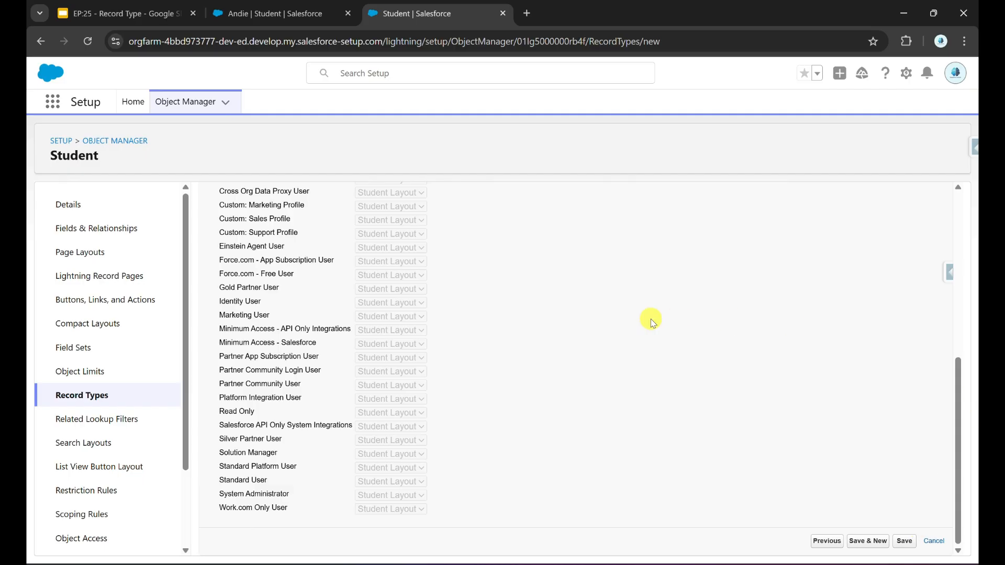
pyautogui.click(85, 396)
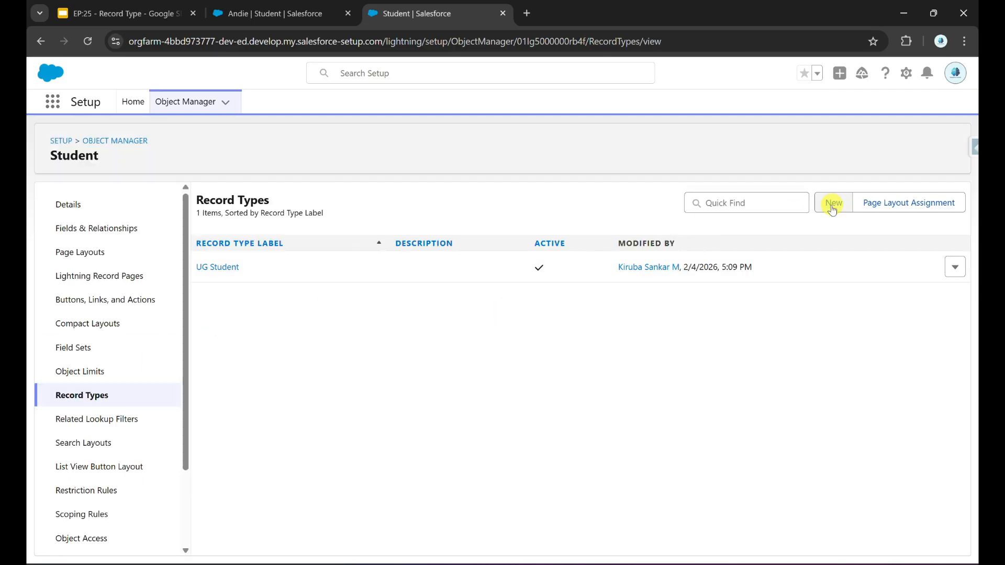
# Start another Student record type labelled PG Student, set it active and make it available to all profiles.
pyautogui.click(832, 202)
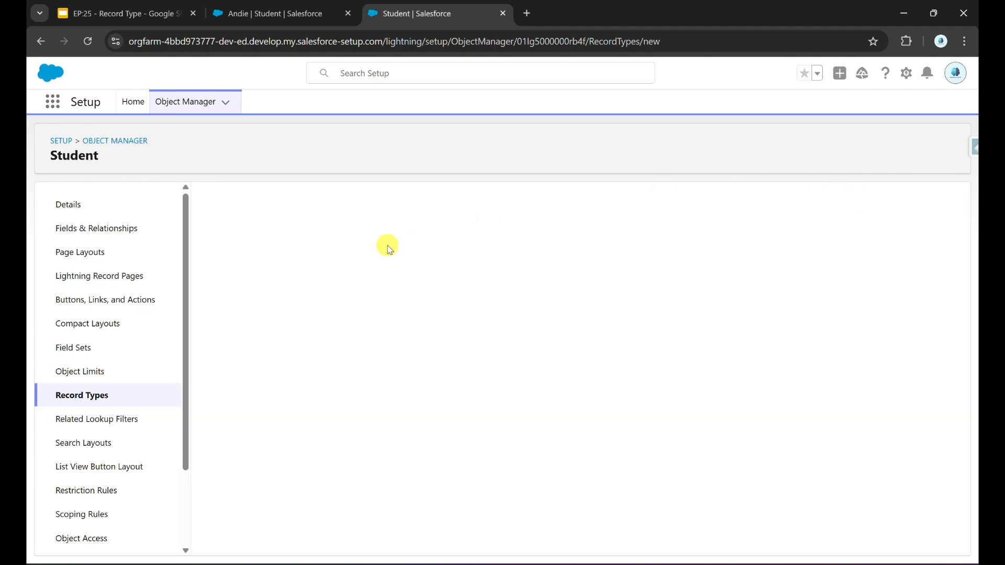
pyautogui.click(366, 332)
pyautogui.write('PG Student')
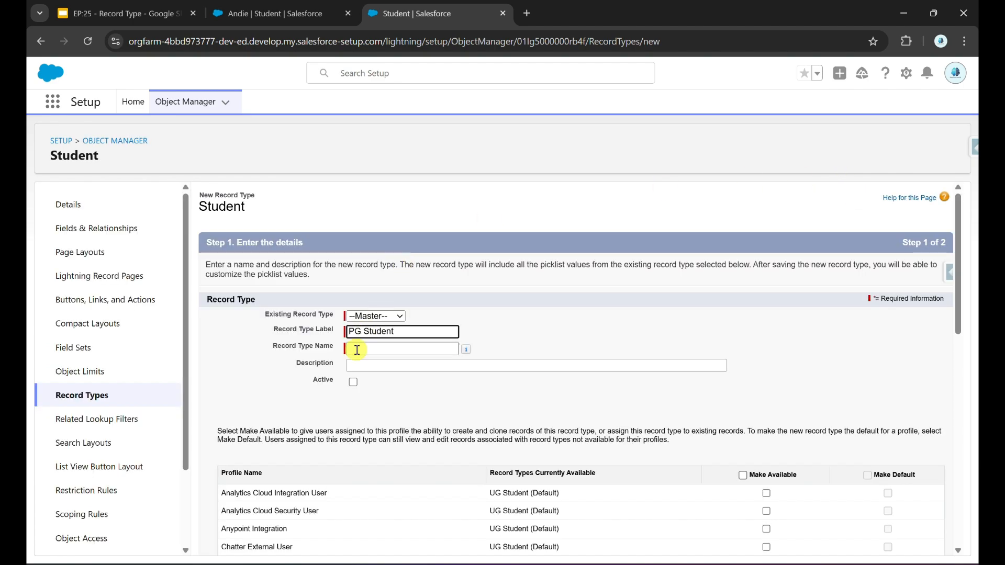
pyautogui.click(363, 365)
pyautogui.click(354, 382)
pyautogui.click(742, 475)
# Save the PG Student record type with Student Layout applied to all profiles.
pyautogui.scroll(-11, 838, 419)
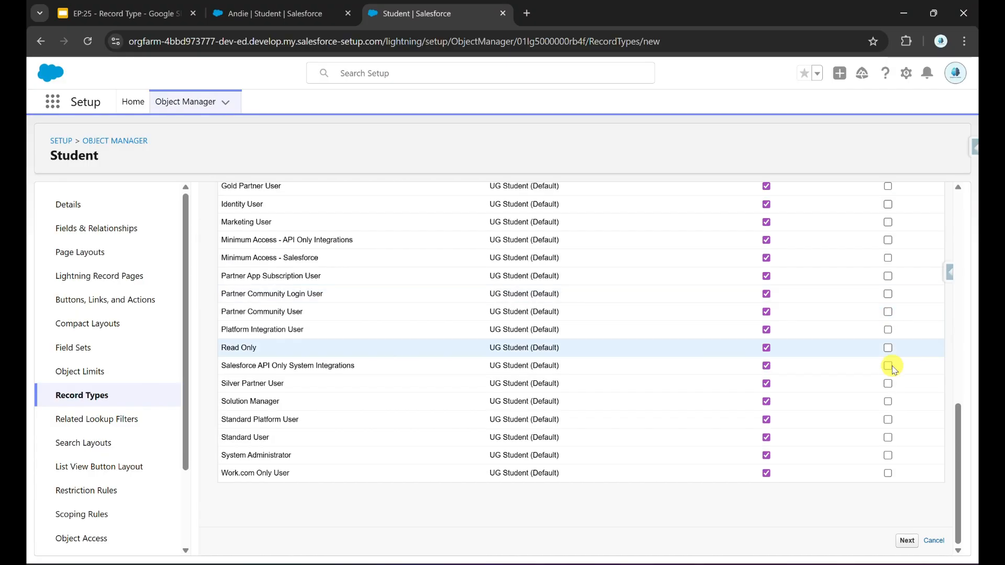
pyautogui.scroll(11, 912, 414)
pyautogui.scroll(-11, 911, 398)
pyautogui.click(907, 541)
pyautogui.scroll(-6, 887, 487)
pyautogui.click(900, 540)
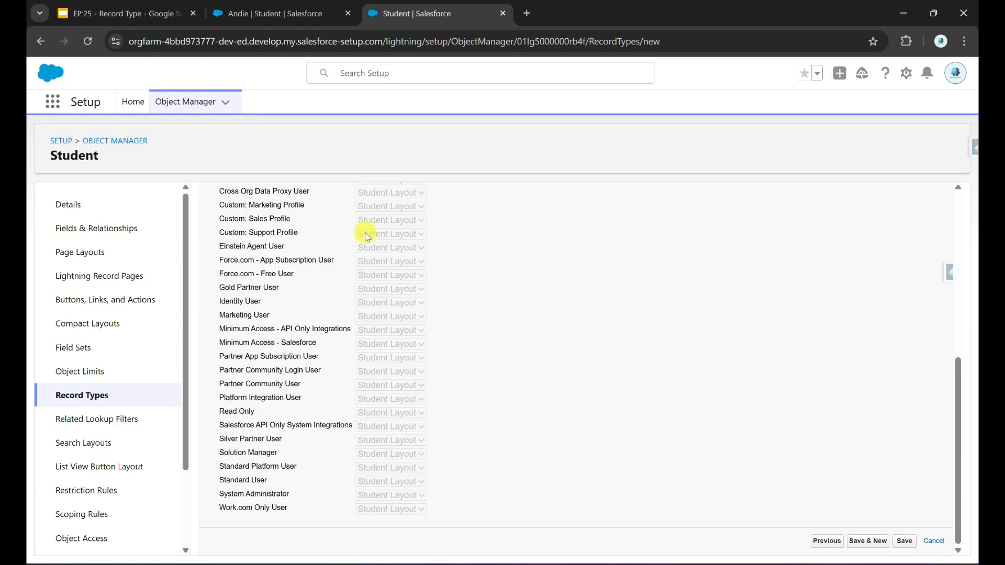
pyautogui.click(104, 397)
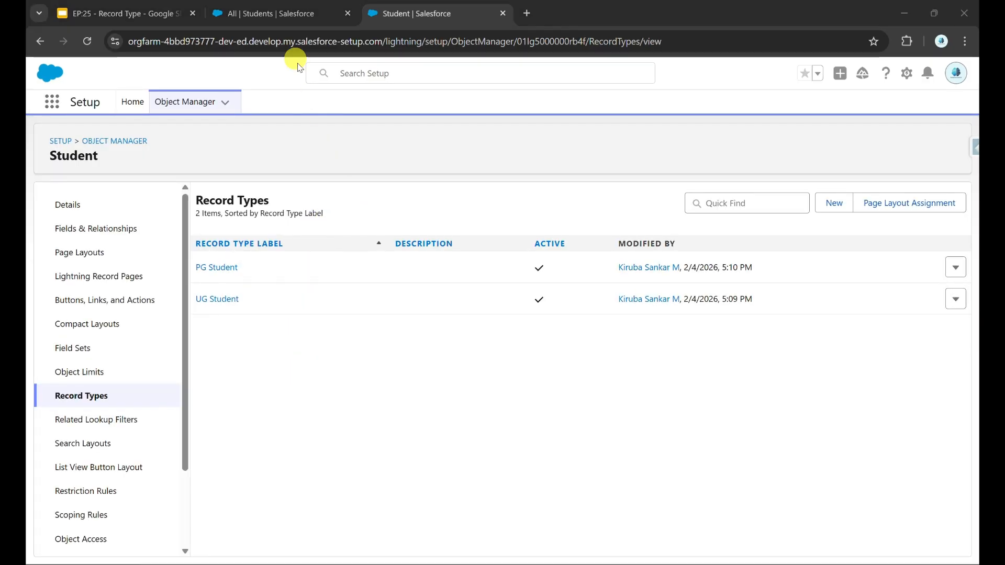
# From the Students list, open the new-record form for the UG Student record type to examine its fields.
pyautogui.click(279, 16)
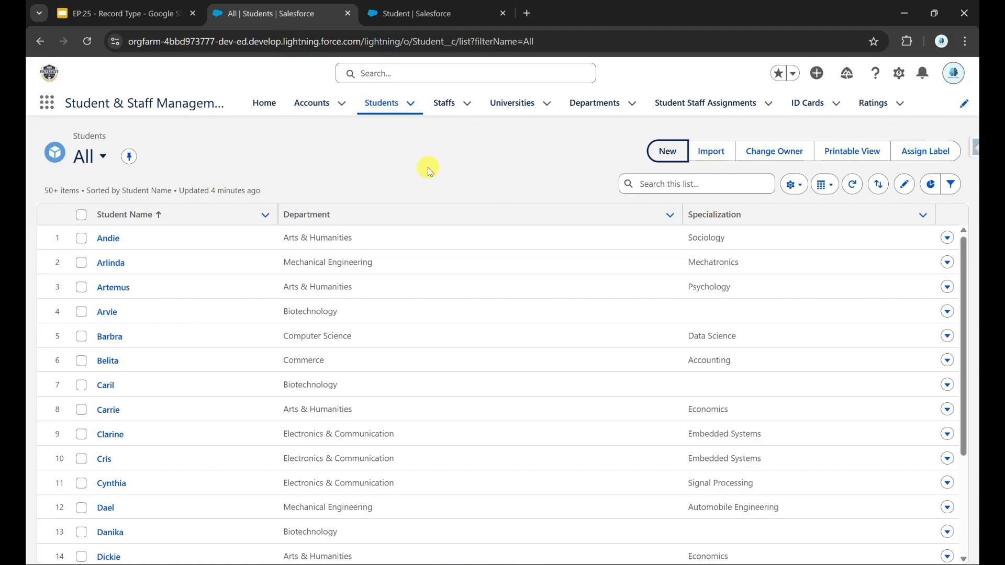
pyautogui.click(668, 155)
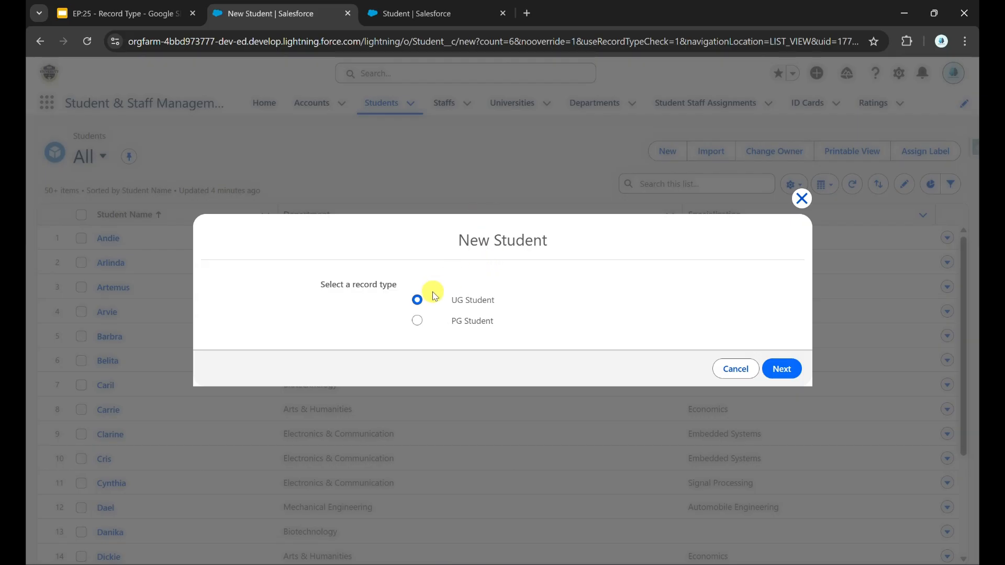
pyautogui.click(791, 369)
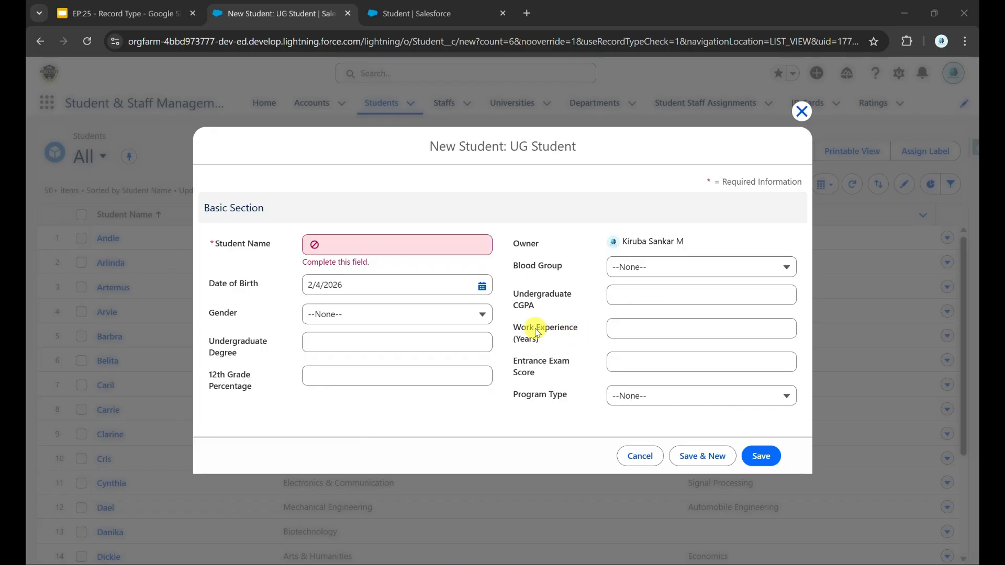
# Check the undergraduate and postgraduate layout fields in the Google Slides presentation, and close the new UG Student form in Salesforce without saving.
pyautogui.click(165, 15)
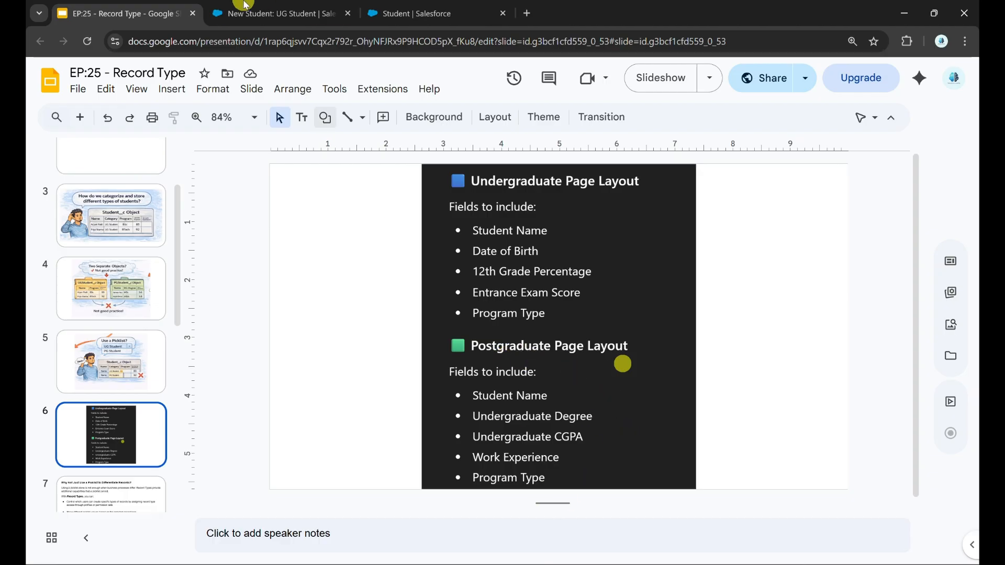
pyautogui.click(304, 14)
pyautogui.click(802, 112)
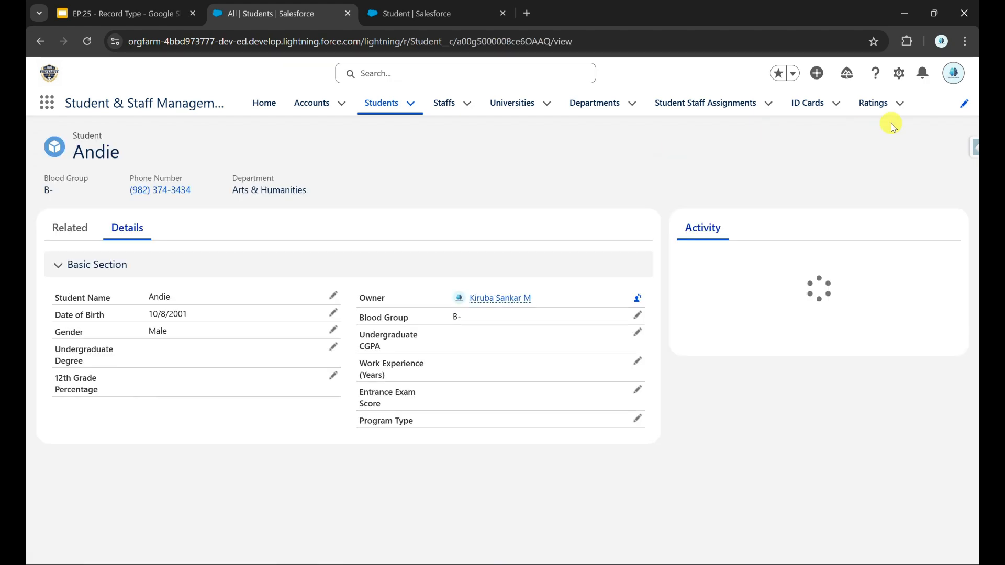
# Edit the student record page, setting its label to Student Record Page (UG) and its API name to Student_Record_Page_UG.
pyautogui.click(899, 73)
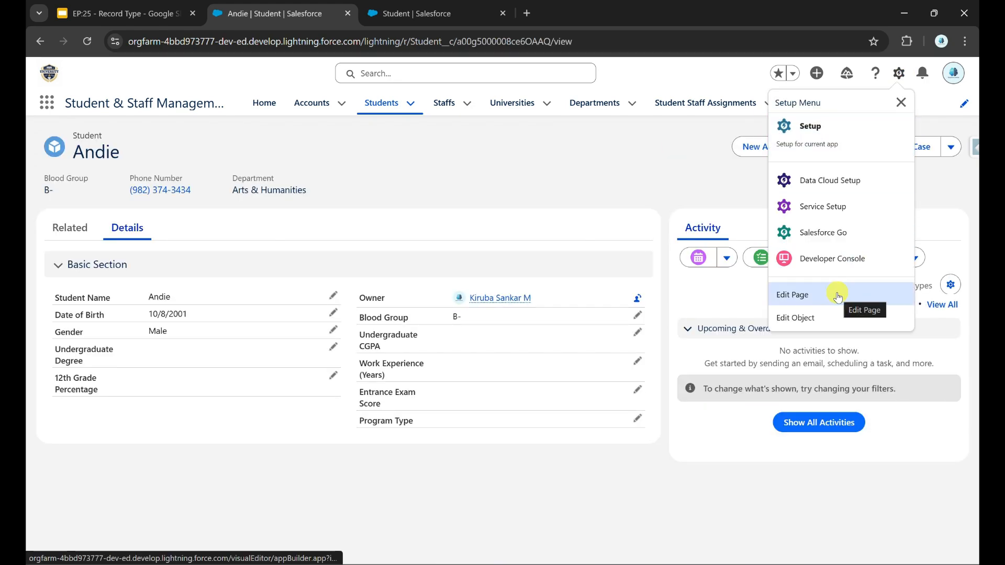
pyautogui.click(838, 296)
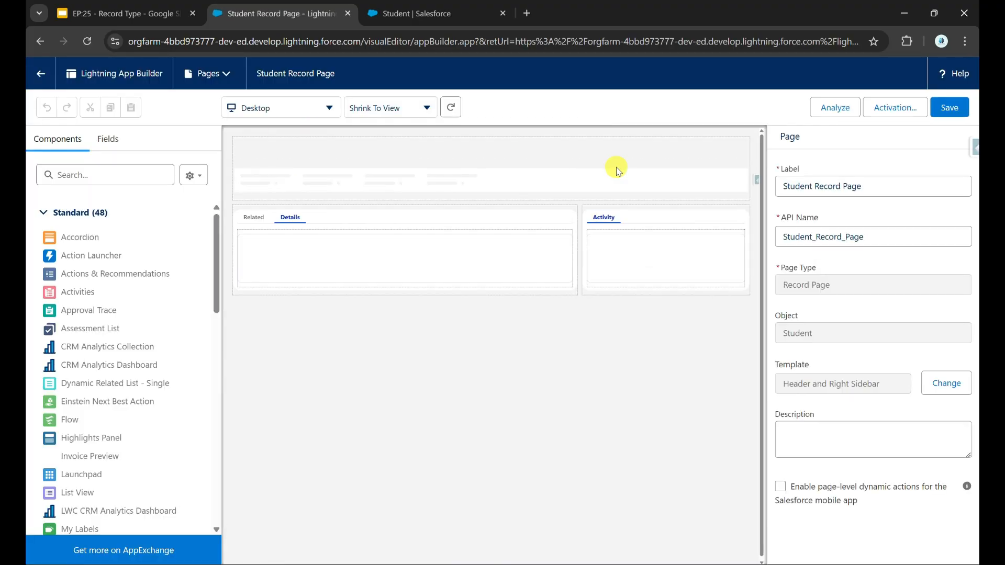
pyautogui.click(894, 191)
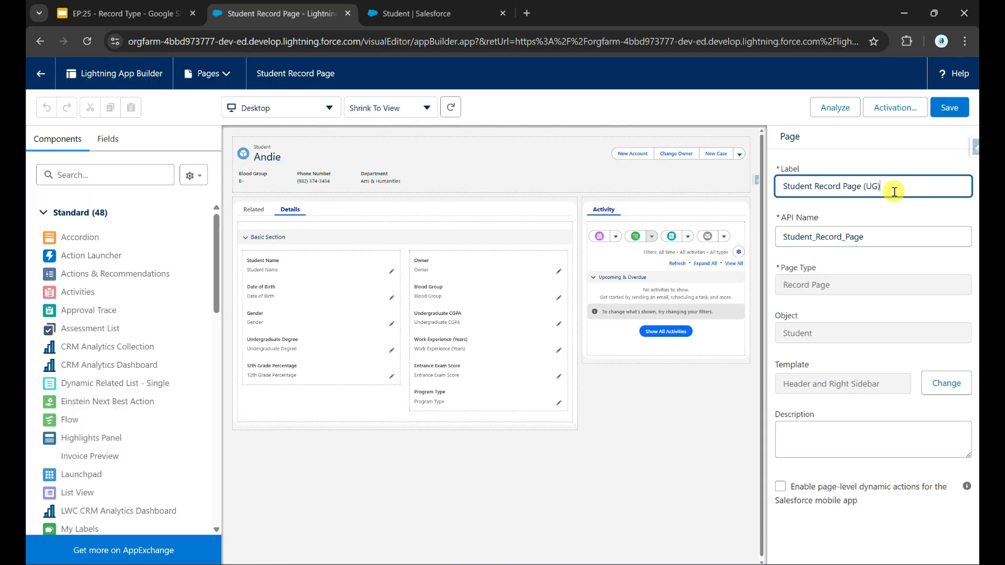
pyautogui.click(886, 230)
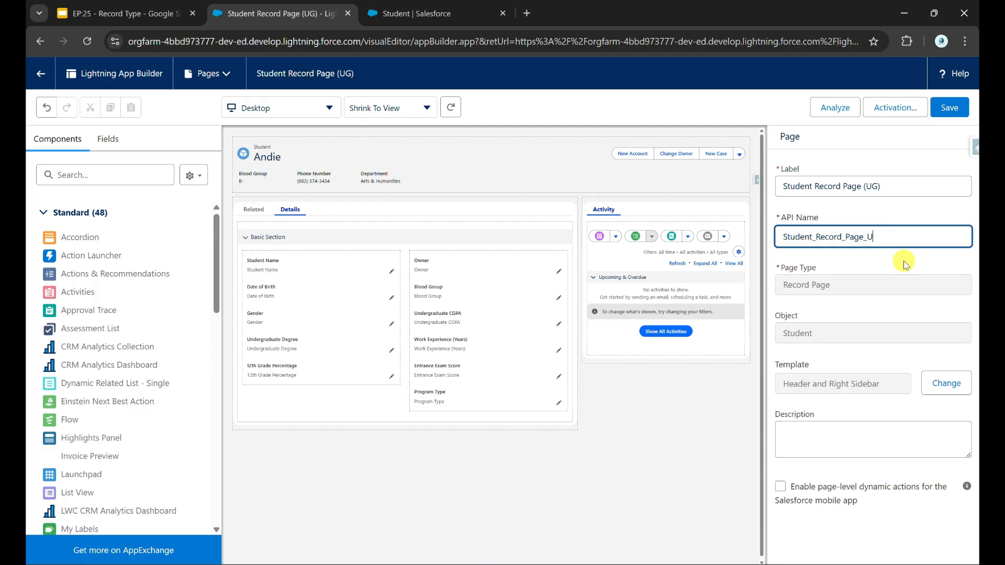
pyautogui.click(923, 218)
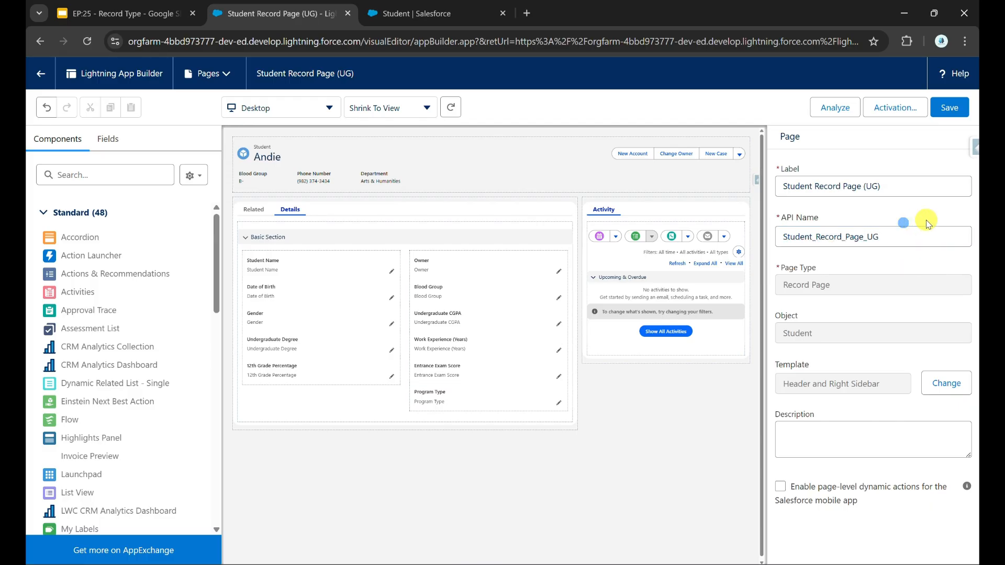
# Begin the page's activation by app, record type and profile, choosing the Student & Staff Management app for desktop and phone.
pyautogui.click(902, 107)
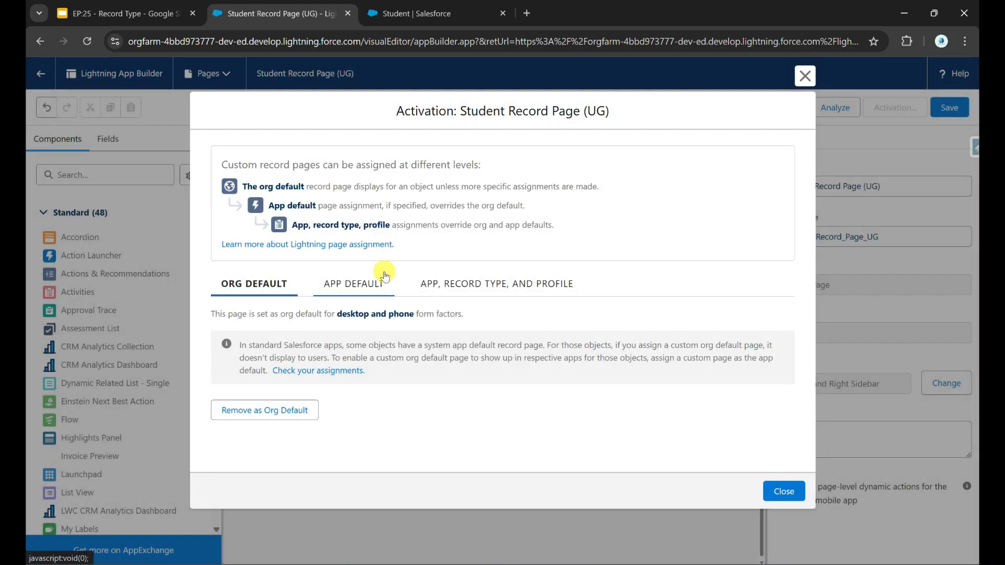
pyautogui.click(497, 286)
pyautogui.click(367, 352)
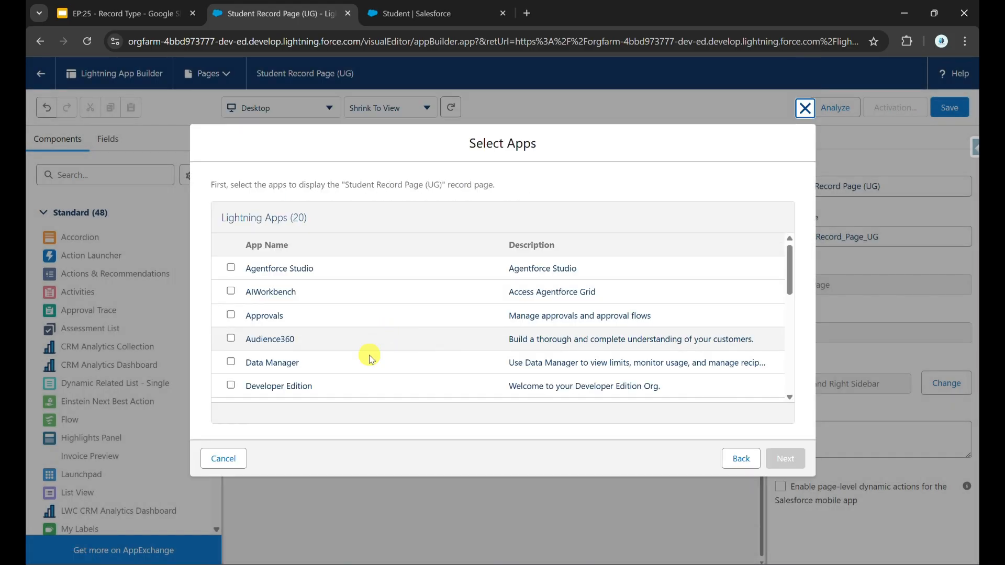
pyautogui.scroll(-1, 367, 363)
pyautogui.scroll(-5, 367, 362)
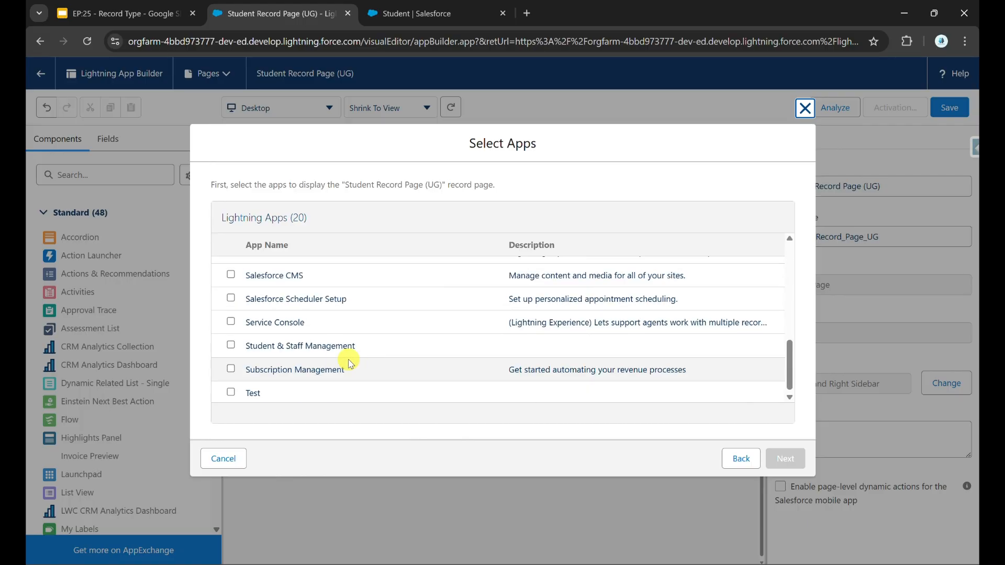
pyautogui.click(230, 345)
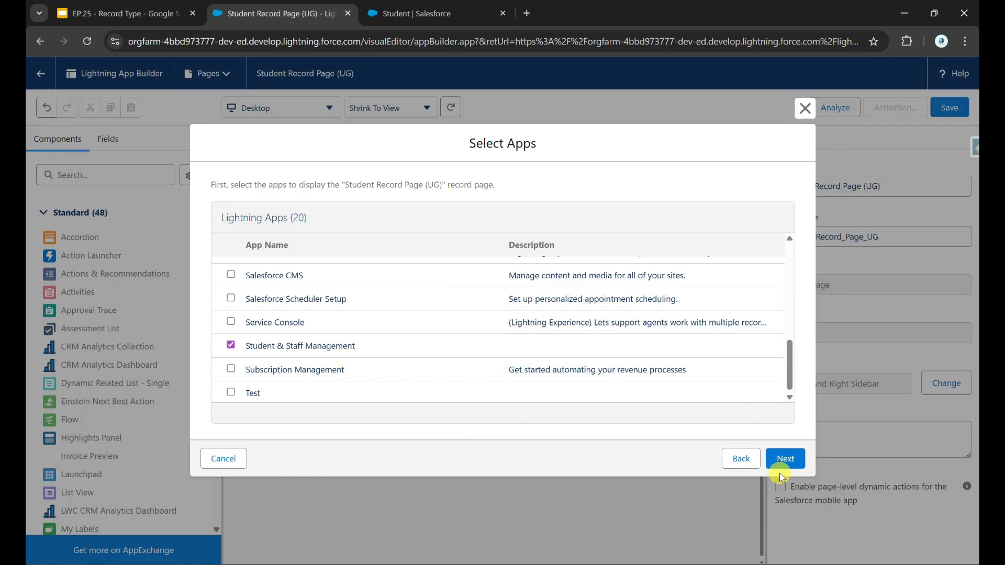
pyautogui.click(784, 460)
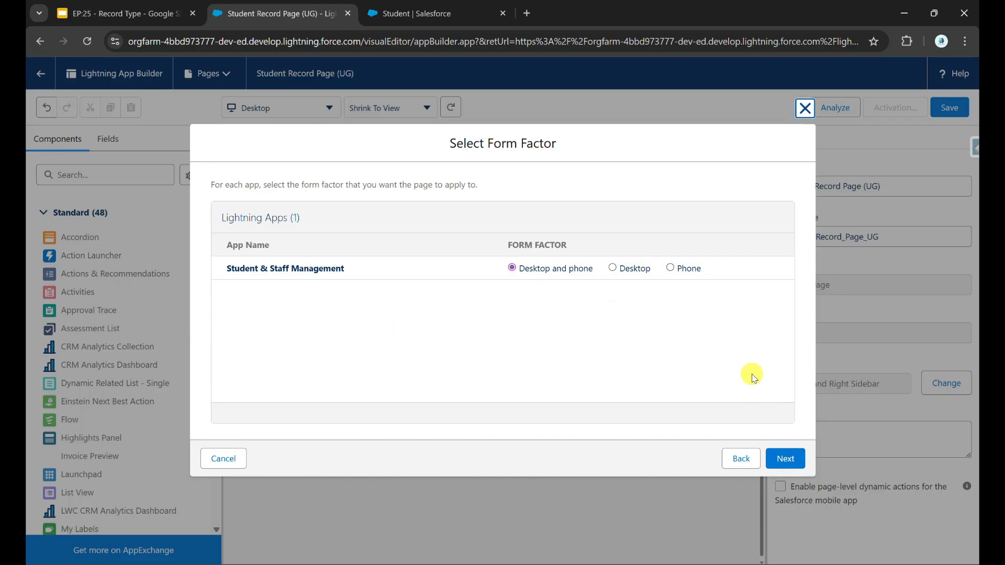
pyautogui.click(785, 455)
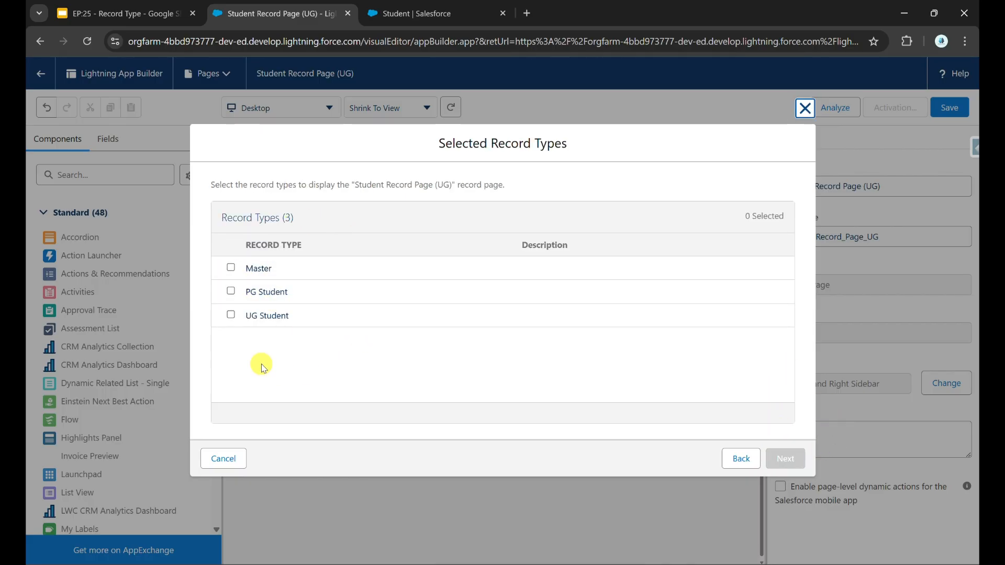
# Assign the UG page to the UG Student record type and the System Administrator profile, and save the assignment.
pyautogui.click(231, 315)
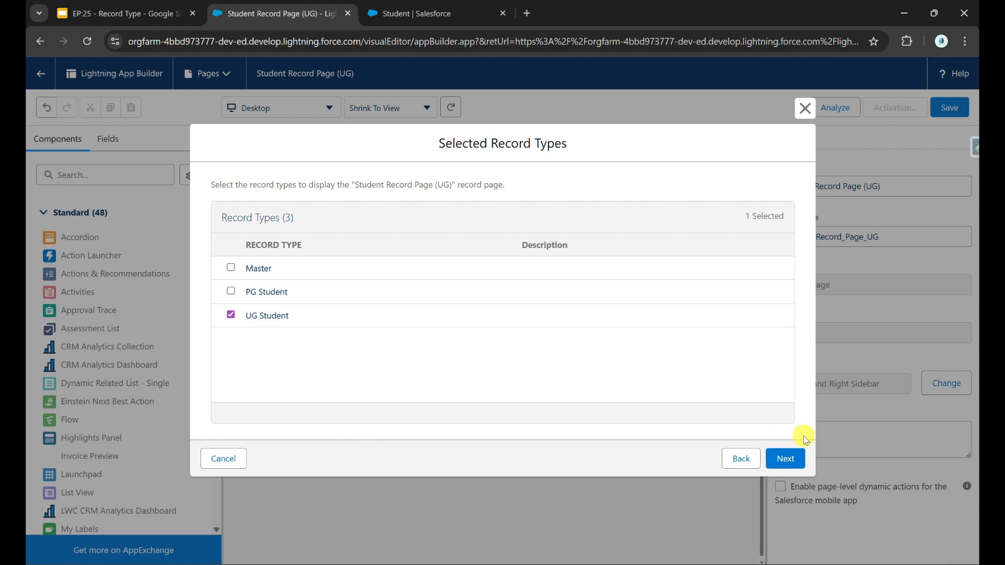
pyautogui.click(788, 457)
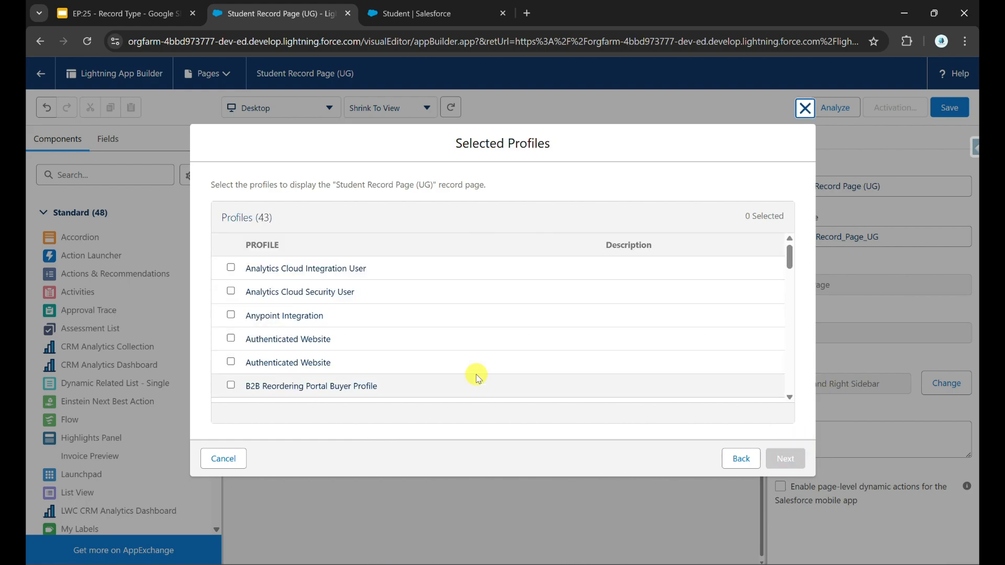
pyautogui.scroll(-1, 478, 379)
pyautogui.scroll(-15, 477, 378)
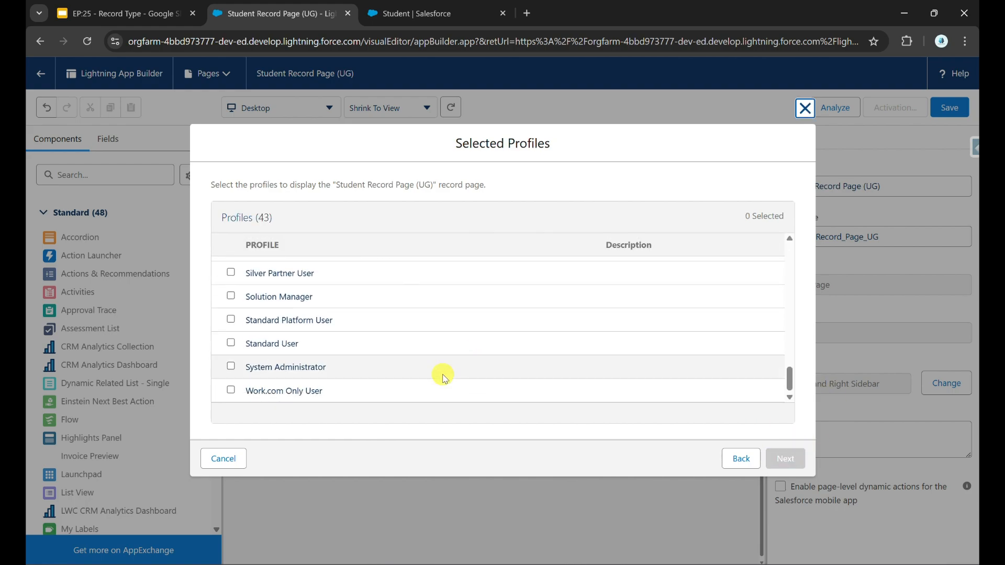
pyautogui.click(231, 366)
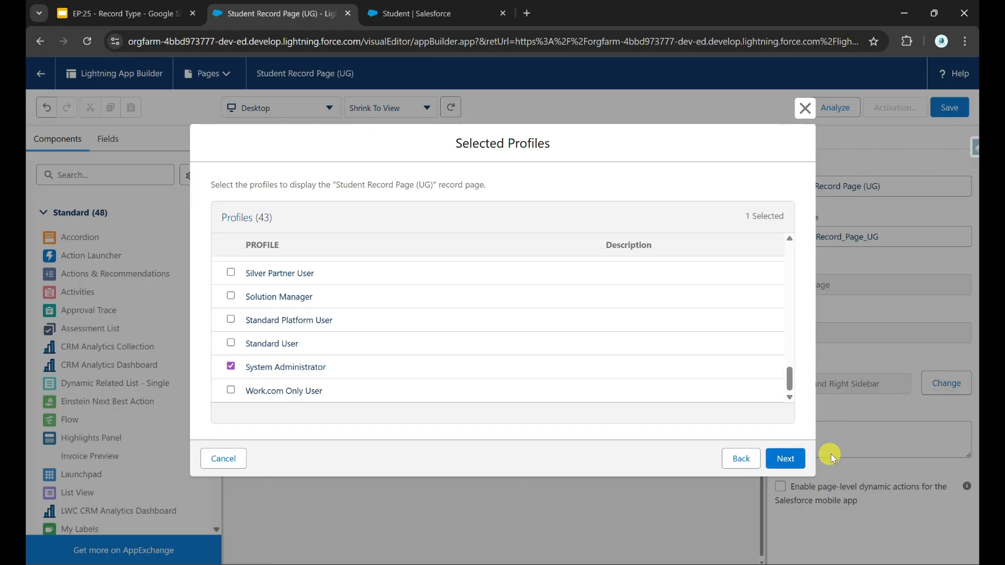
pyautogui.click(785, 458)
pyautogui.click(788, 460)
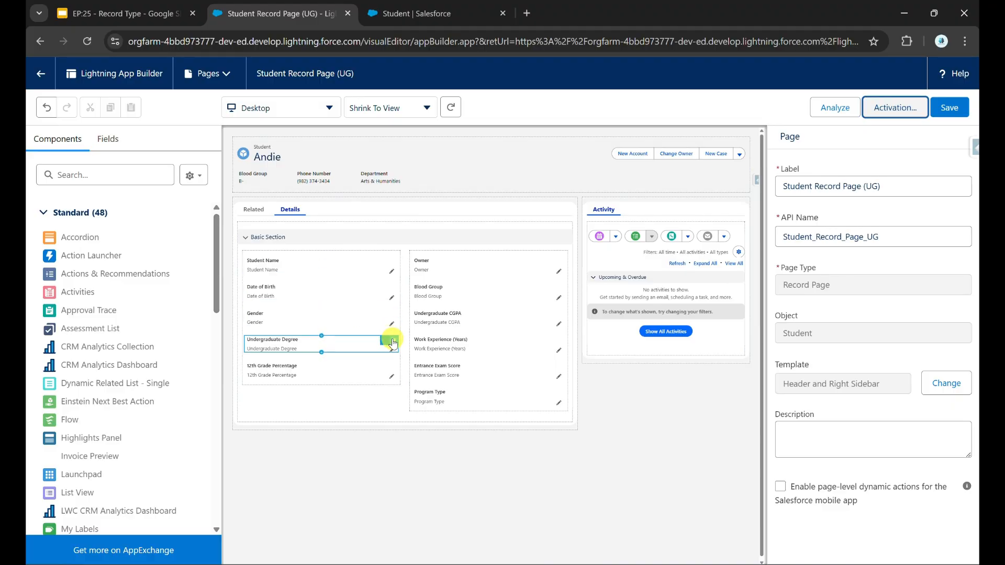
pyautogui.click(225, 78)
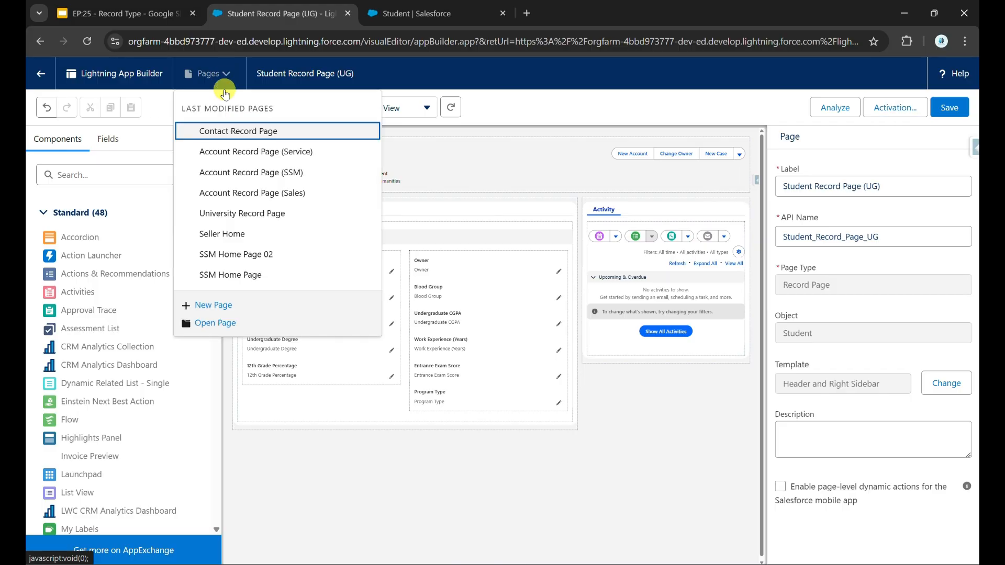
pyautogui.click(216, 323)
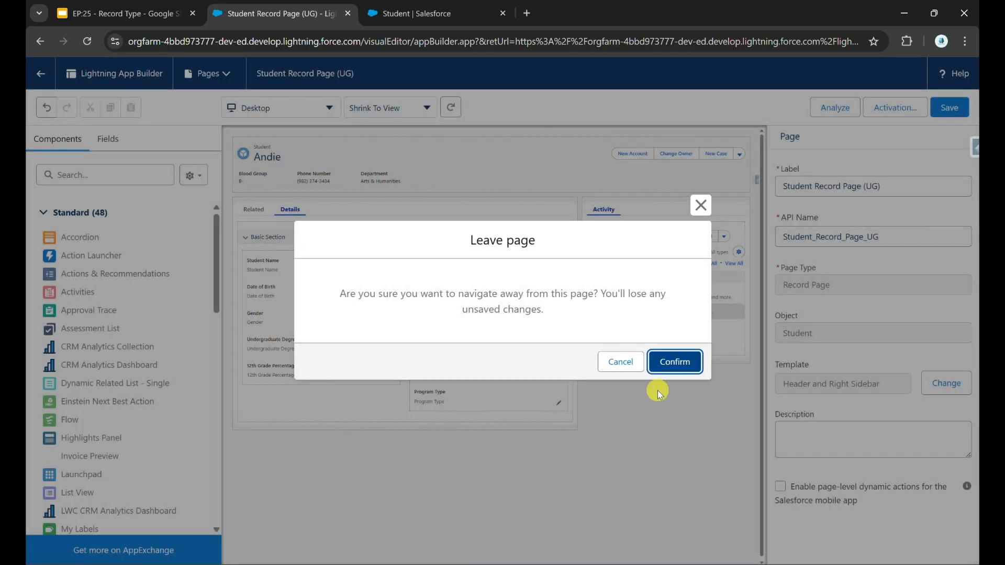
pyautogui.click(701, 207)
# Save Student Record Page (UG) and open a clone of it for editing.
pyautogui.click(947, 107)
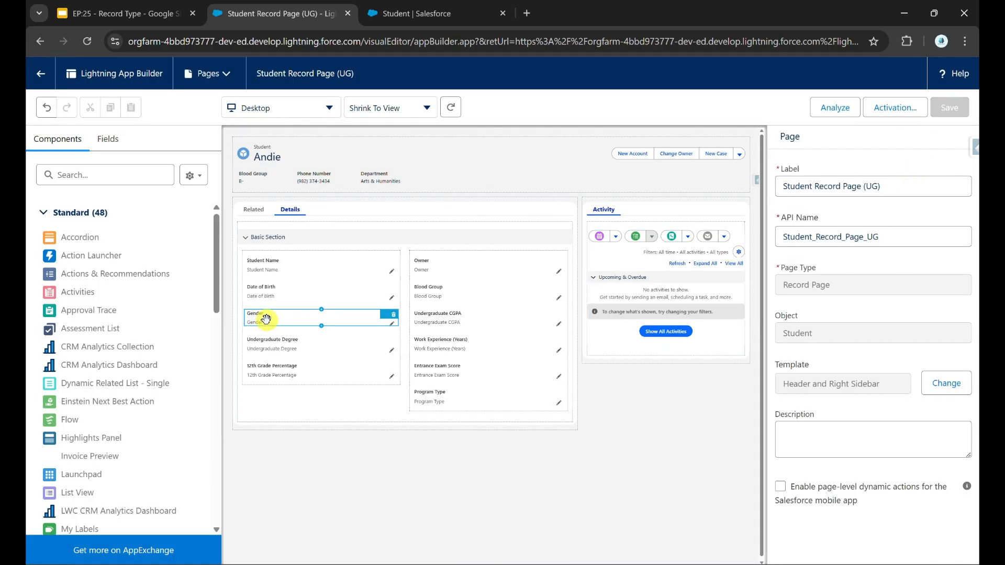
pyautogui.click(231, 78)
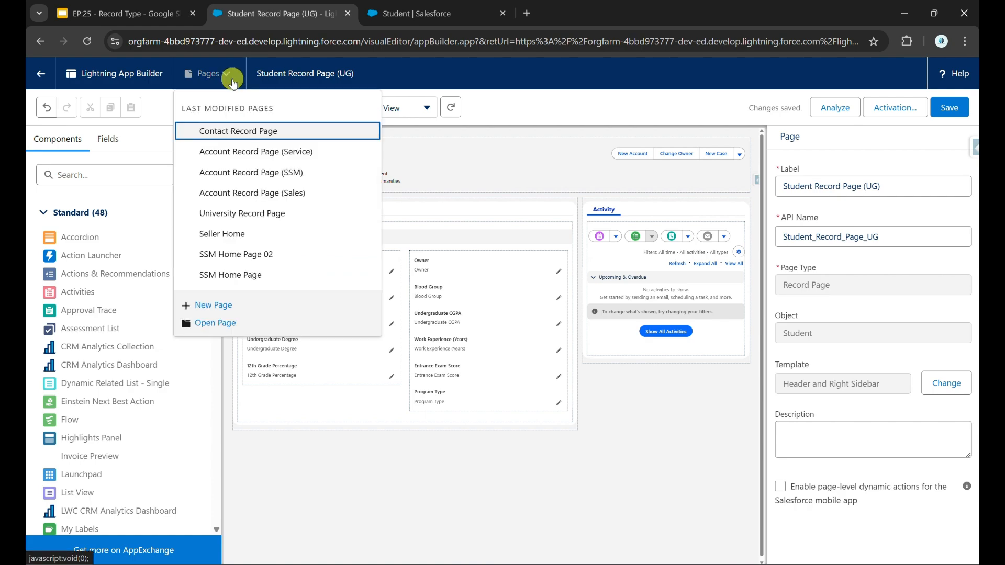
pyautogui.click(266, 329)
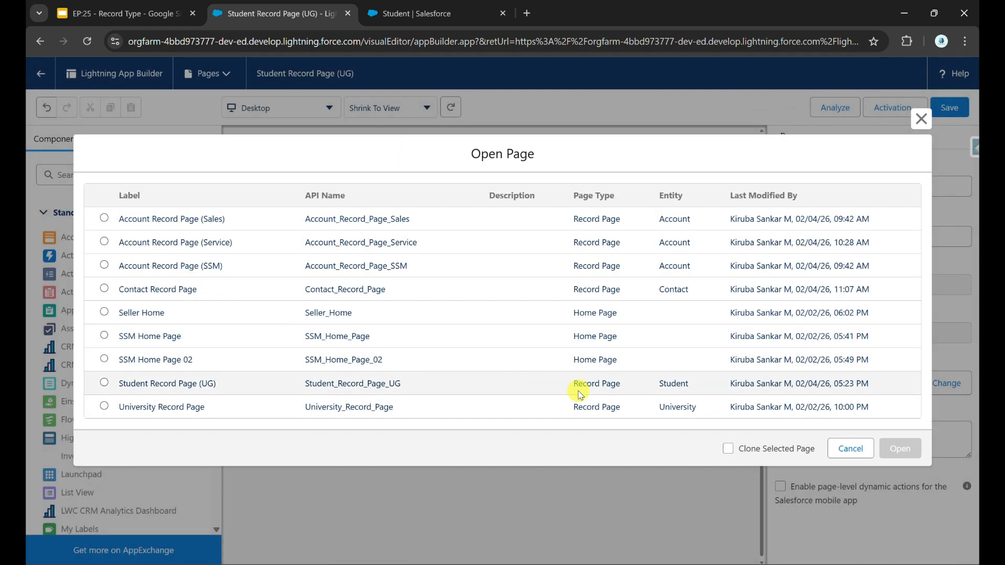
pyautogui.click(728, 449)
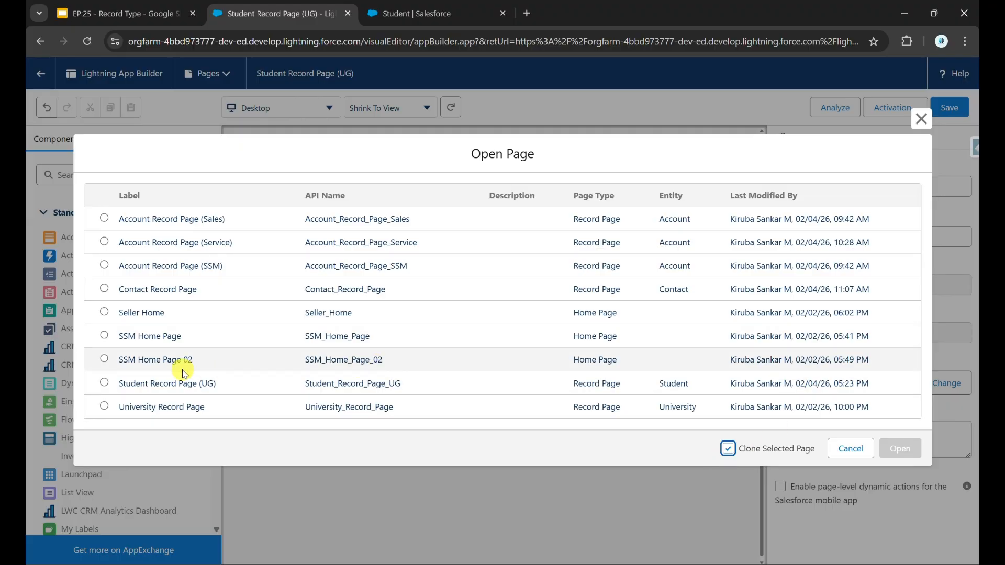
pyautogui.click(106, 383)
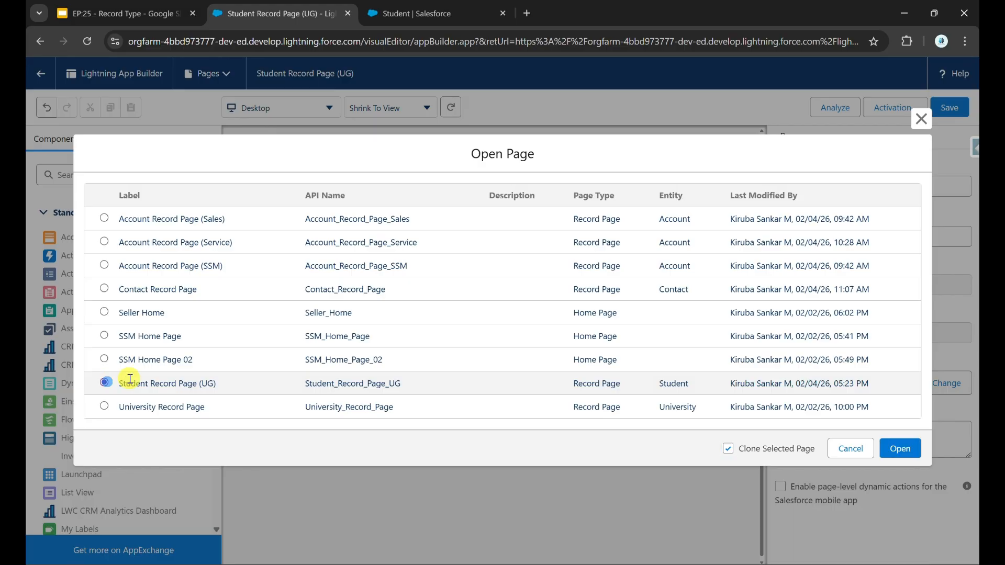
pyautogui.click(900, 449)
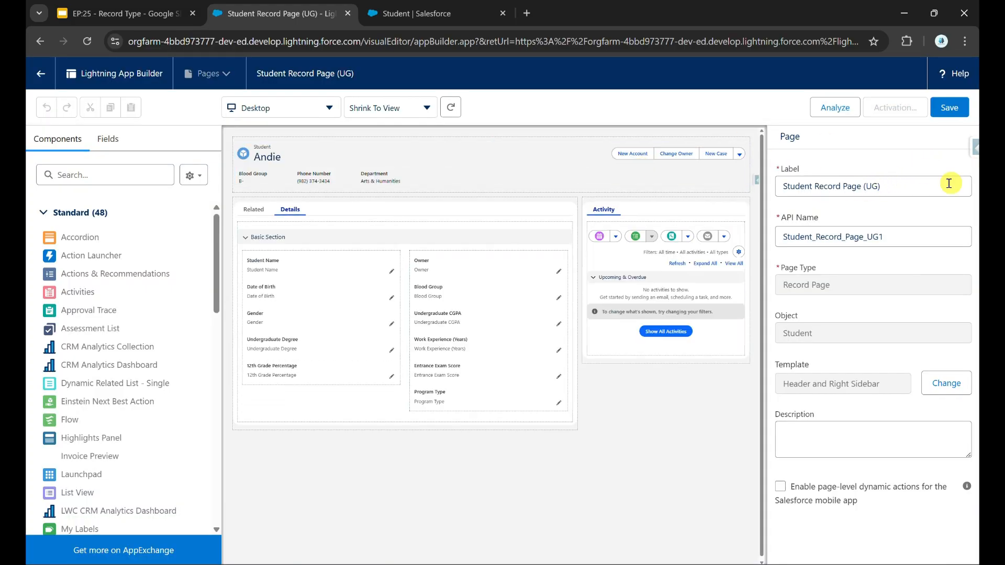
# Set the cloned page's label to Student Record Page (PG) and its API name to Student_Record_Page_PG, and save it.
pyautogui.doubleClick(872, 186)
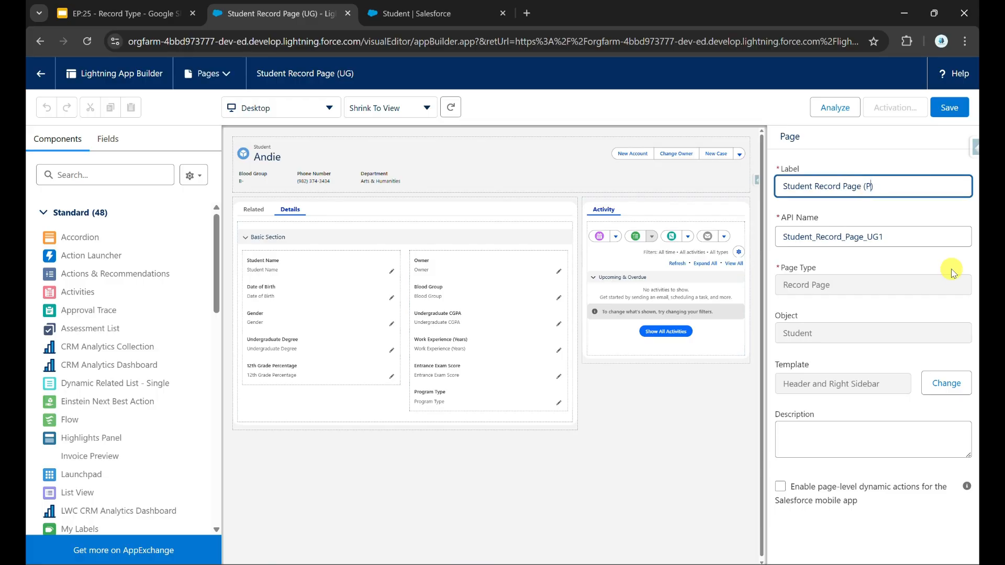
pyautogui.moveTo(867, 239); pyautogui.dragTo(961, 233)
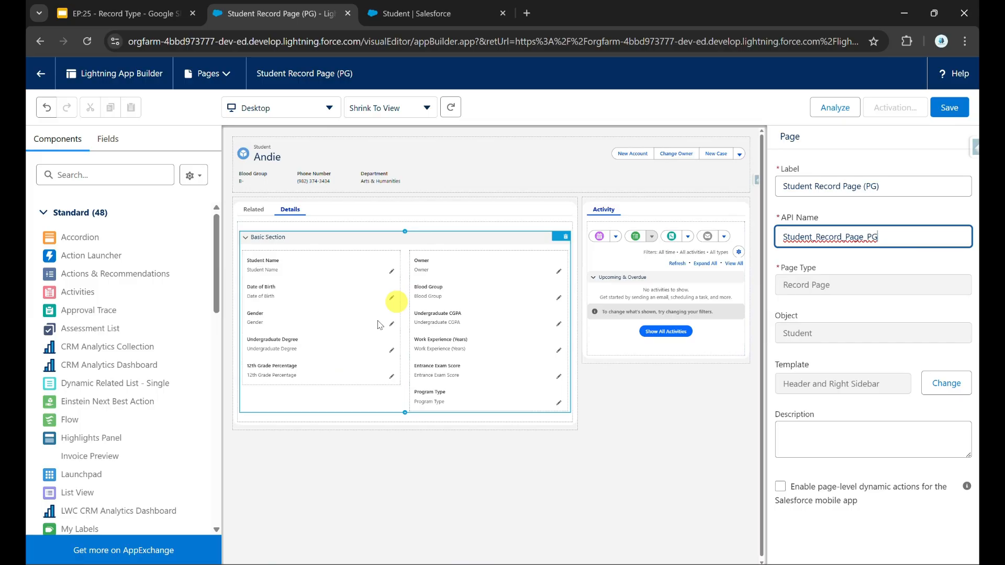
pyautogui.click(944, 110)
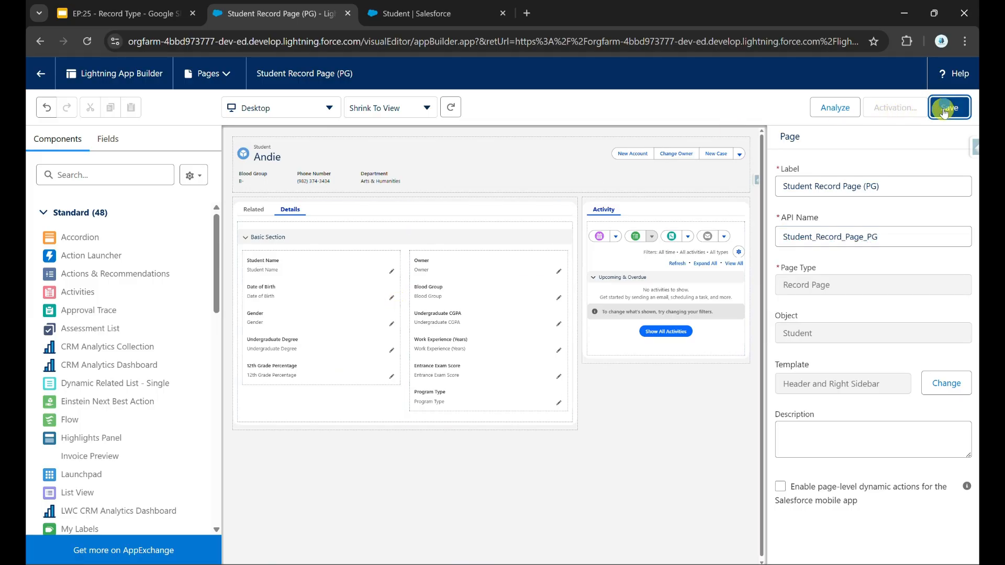
# Begin the PG page's activation by app, record type and profile, choosing the Student & Staff Management app for desktop and phone.
pyautogui.click(907, 113)
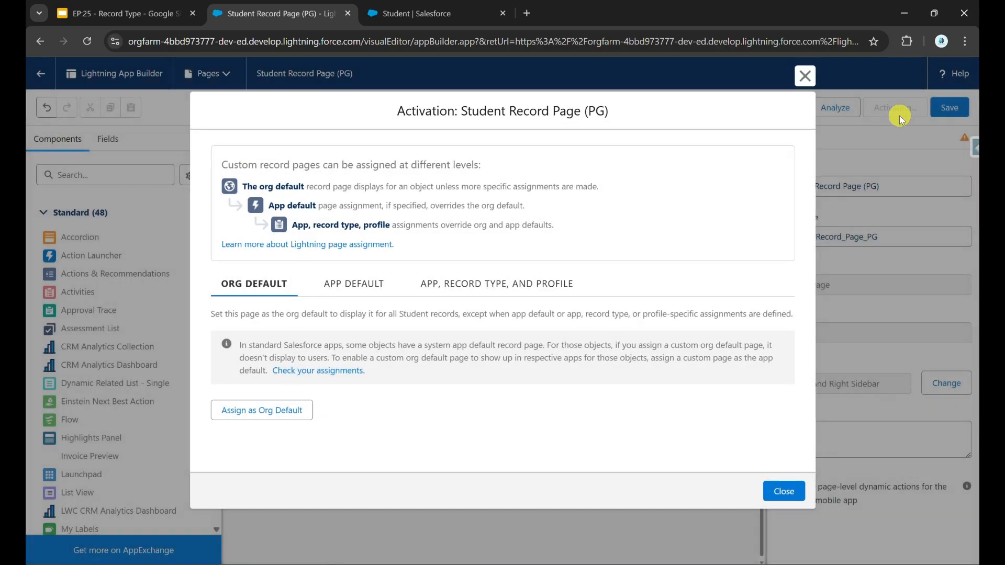
pyautogui.click(461, 287)
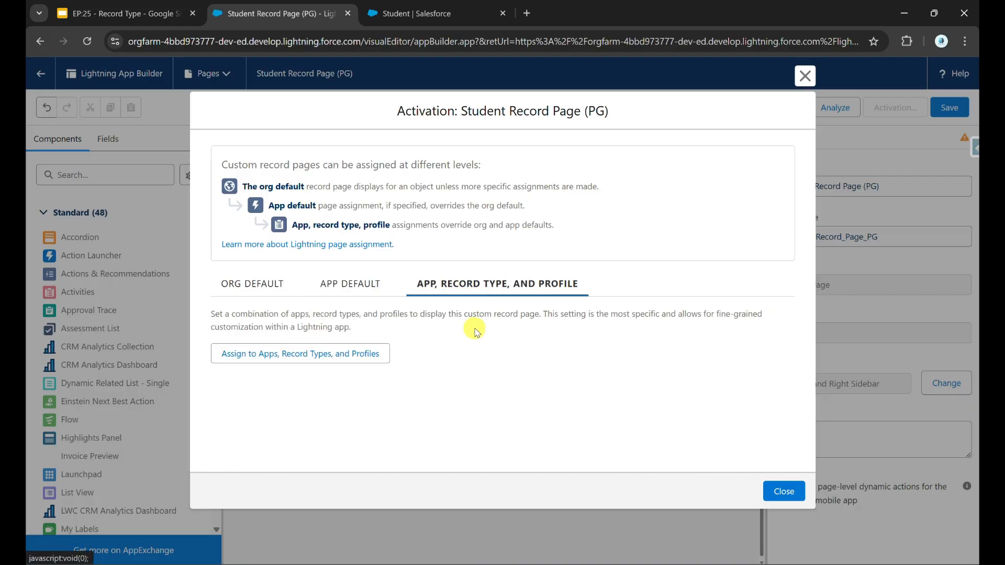
pyautogui.click(385, 352)
pyautogui.scroll(-1, 289, 351)
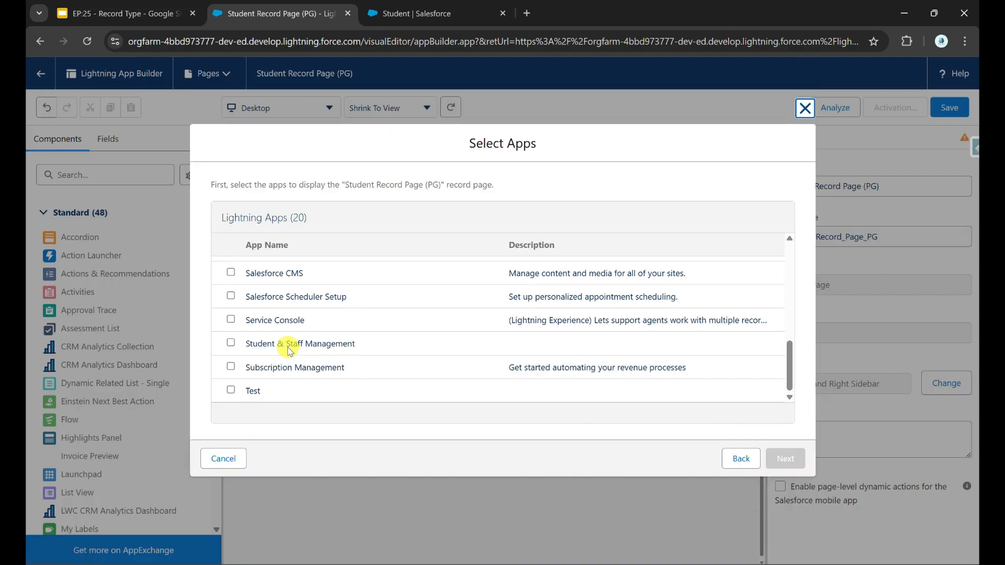
pyautogui.click(231, 343)
pyautogui.click(788, 459)
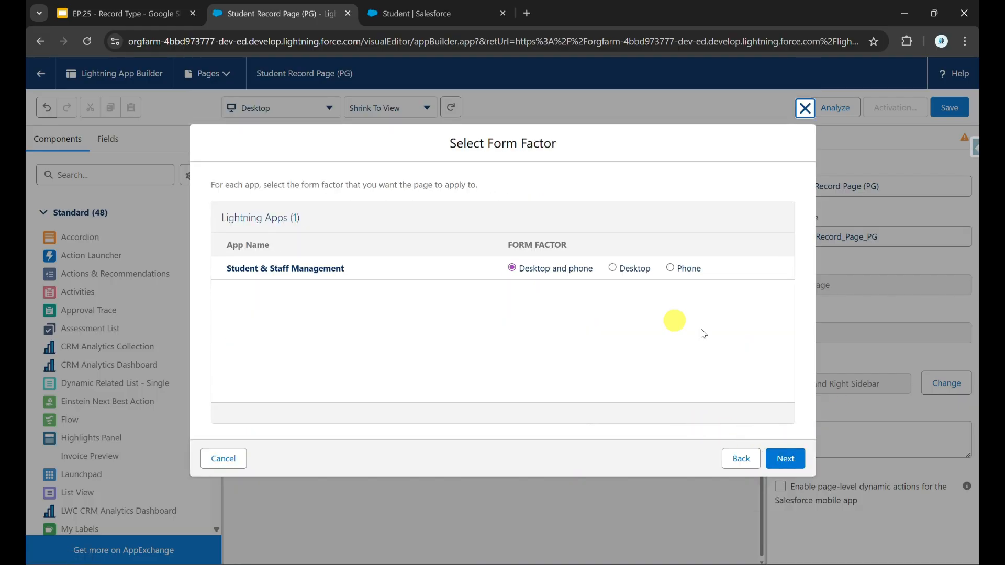
pyautogui.click(806, 448)
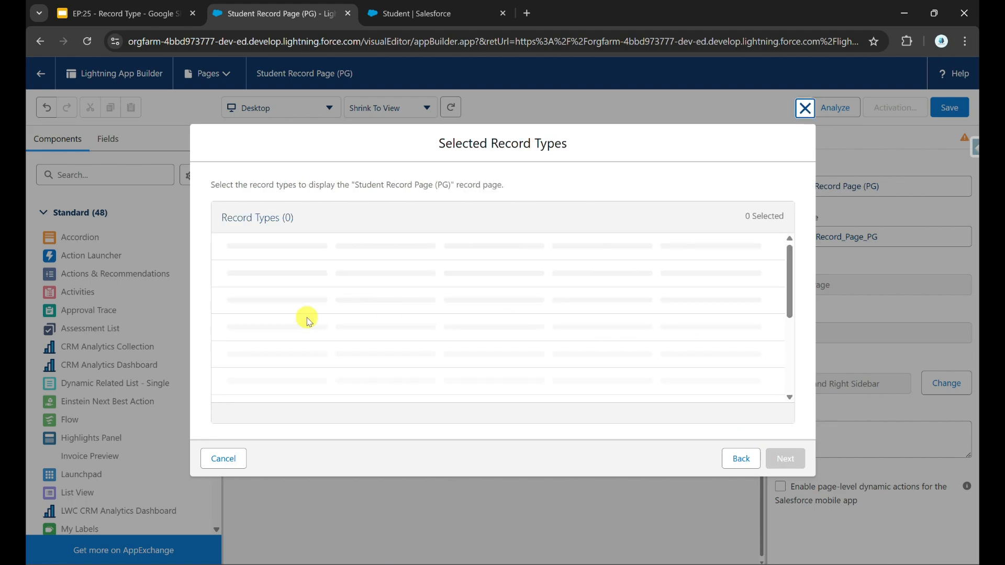
# Assign the PG page to the PG Student record type and the System Administrator profile, and save the assignment.
pyautogui.click(231, 291)
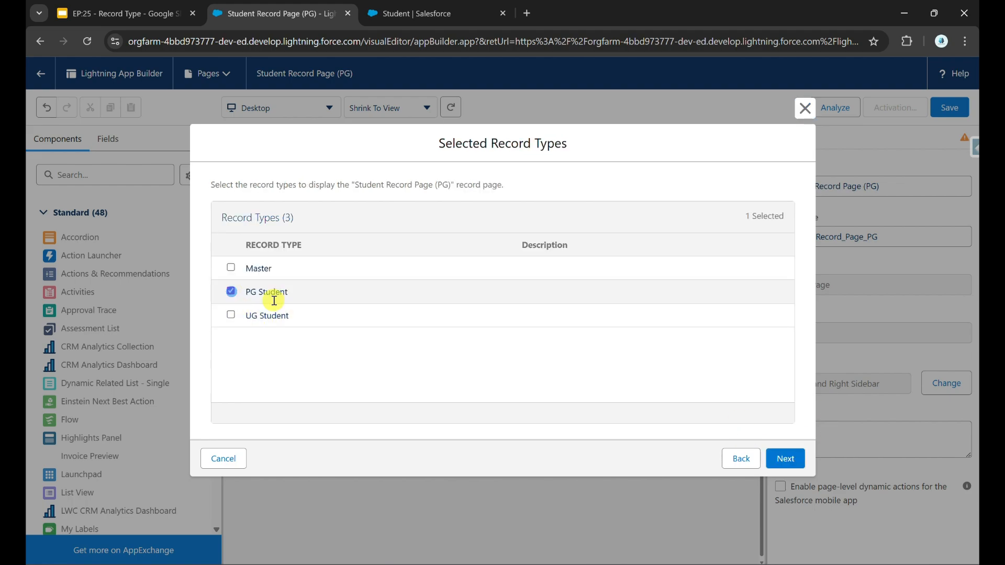
pyautogui.click(799, 459)
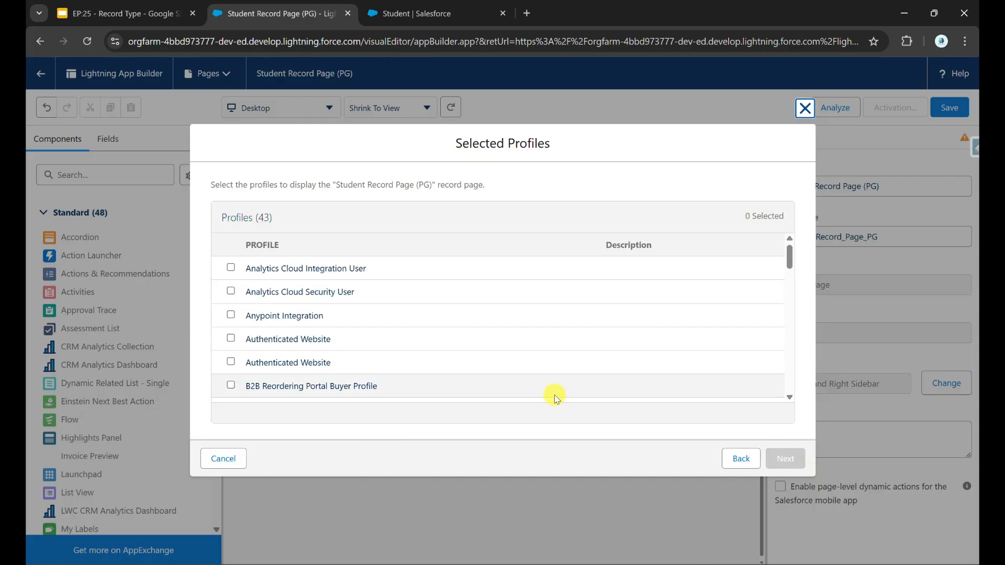
pyautogui.scroll(-10, 550, 394)
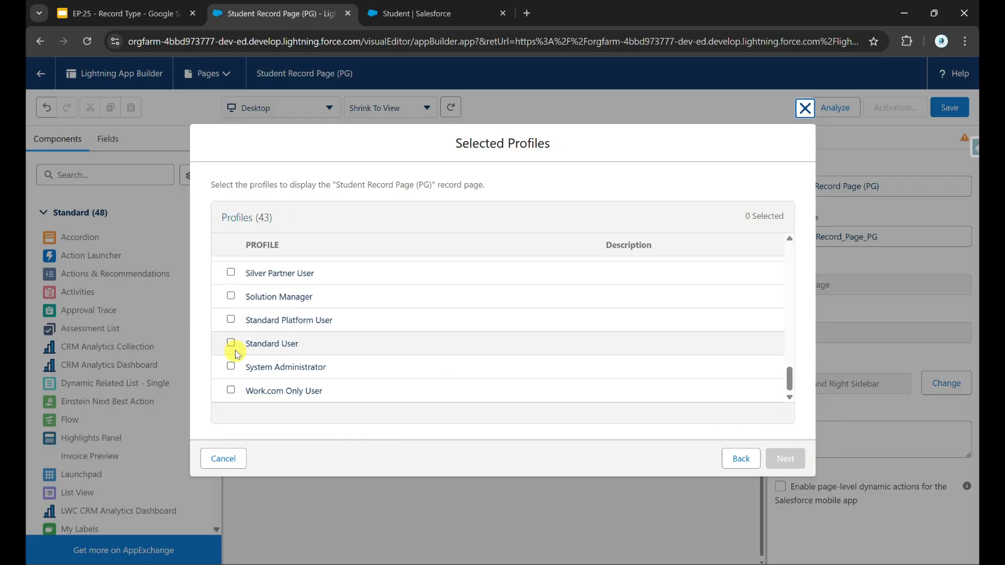
pyautogui.click(231, 366)
pyautogui.click(785, 459)
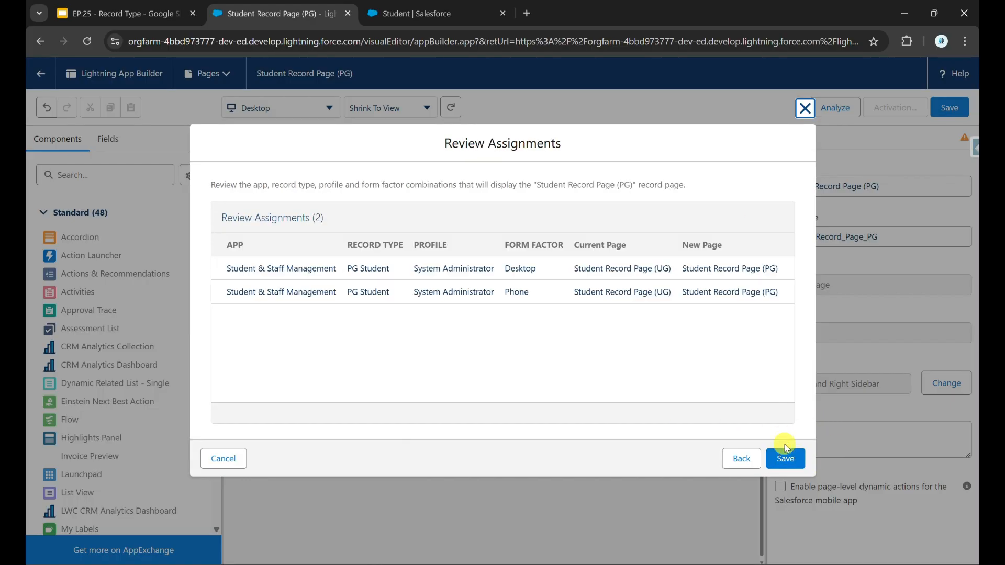
pyautogui.click(785, 458)
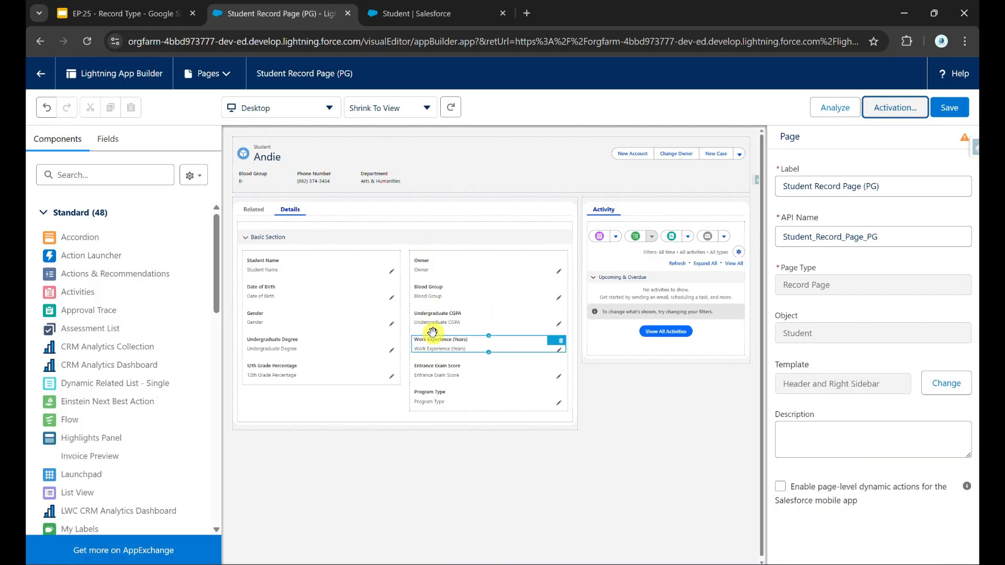
# Remove the 12th Grade Percentage and Entrance Exam Score fields from the PG page's Basic Section, and save the page.
pyautogui.click(332, 372)
pyautogui.click(394, 367)
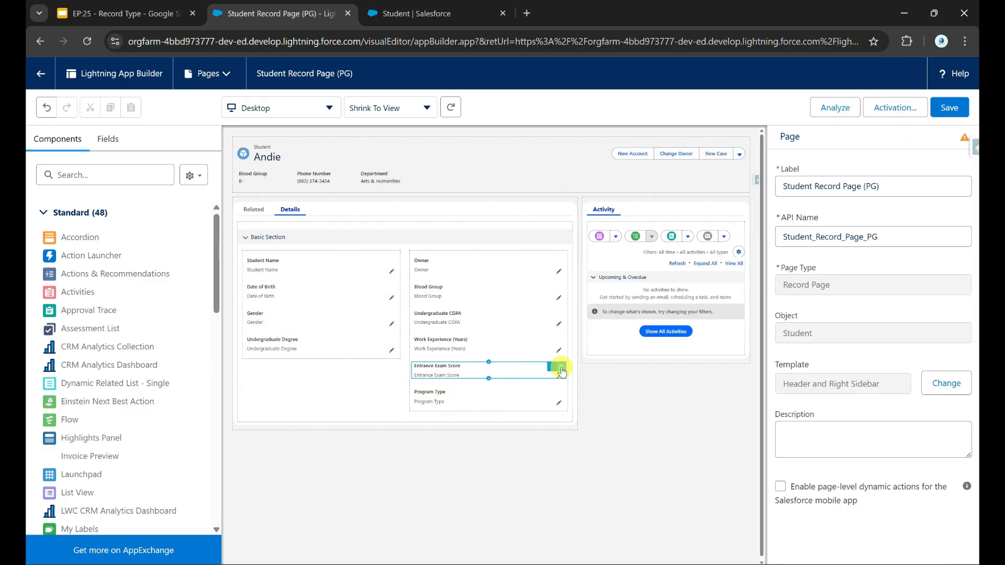
pyautogui.click(561, 368)
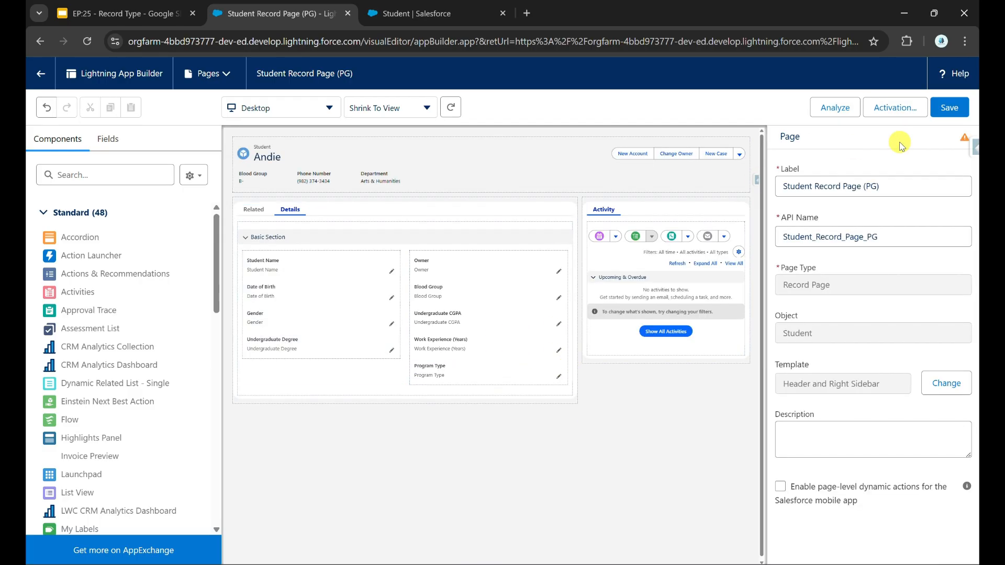
pyautogui.click(939, 122)
# Open Student Record Page (UG) for editing without cloning it.
pyautogui.click(208, 74)
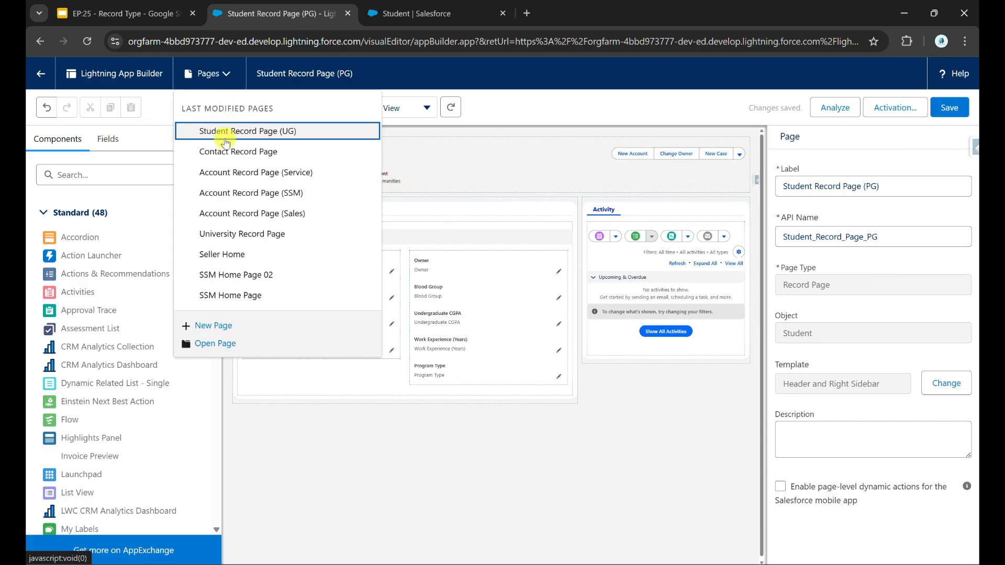
pyautogui.click(222, 342)
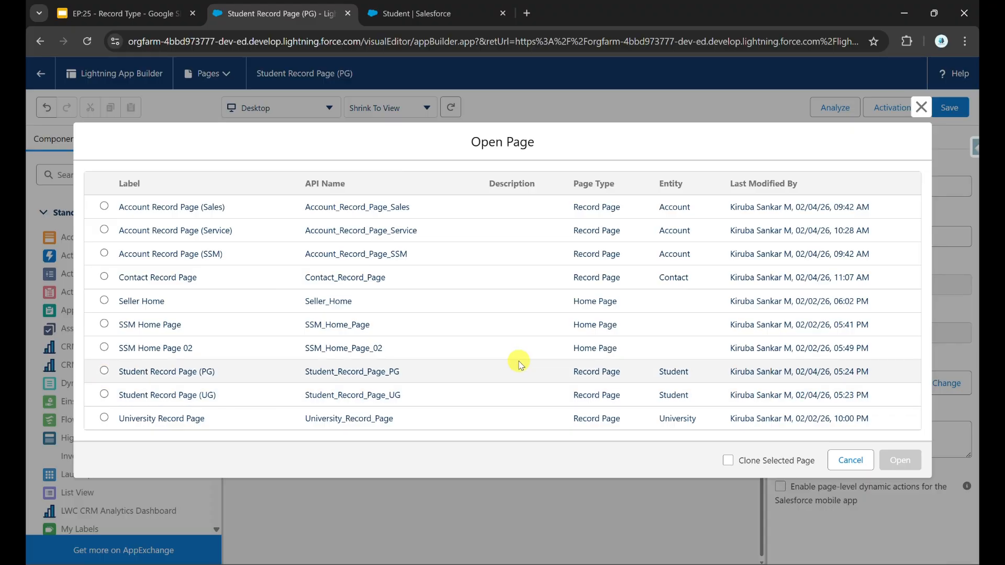
pyautogui.click(115, 396)
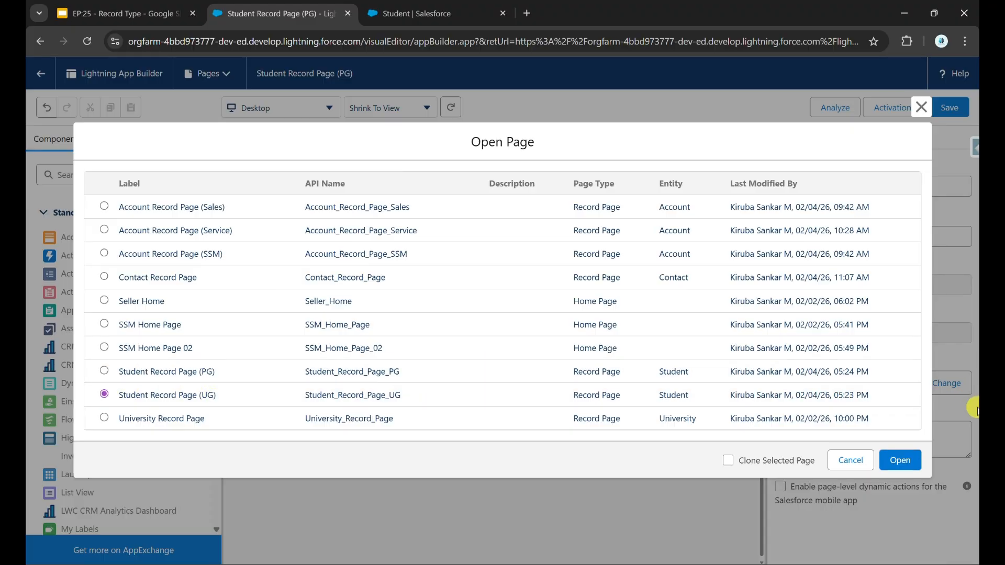
pyautogui.click(899, 460)
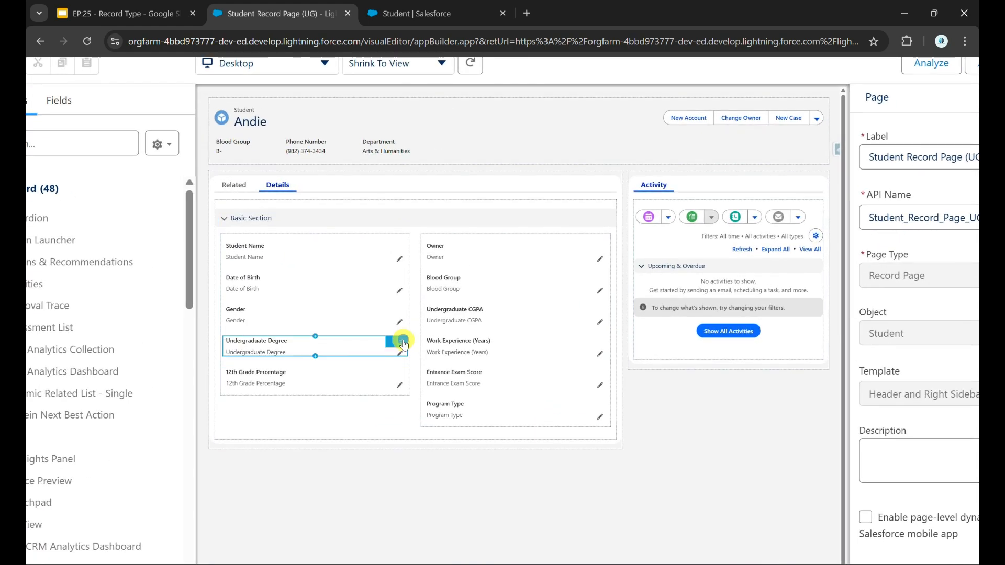
# Remove the Undergraduate Degree, Undergraduate CGPA and Work Experience (Years) fields from the UG page's Basic Section.
pyautogui.click(401, 343)
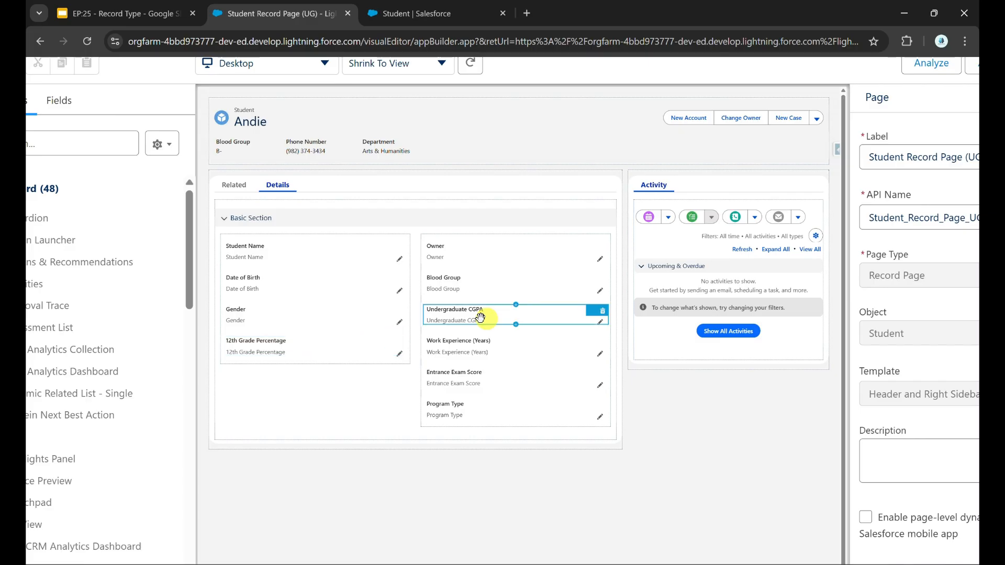
pyautogui.click(604, 313)
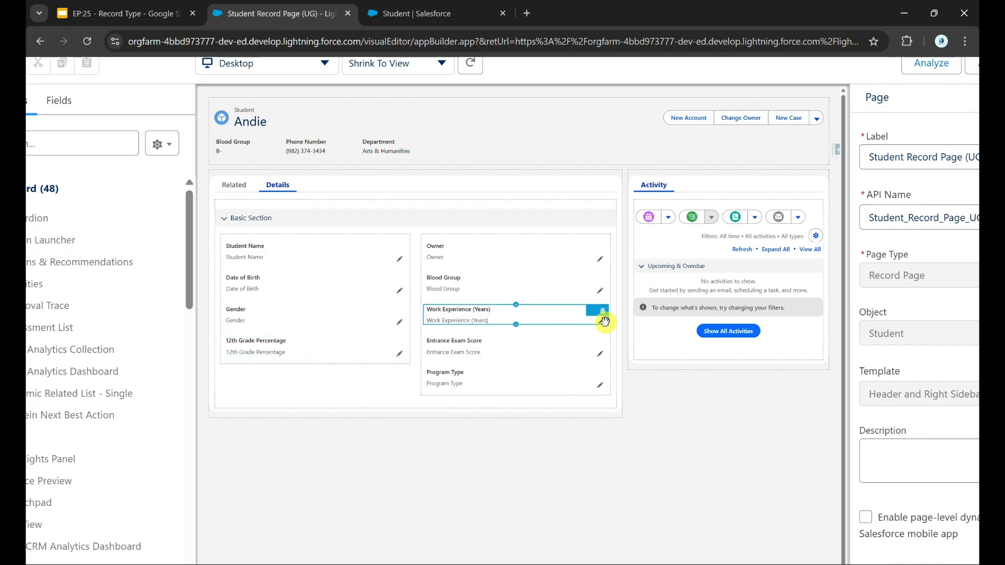
pyautogui.click(602, 314)
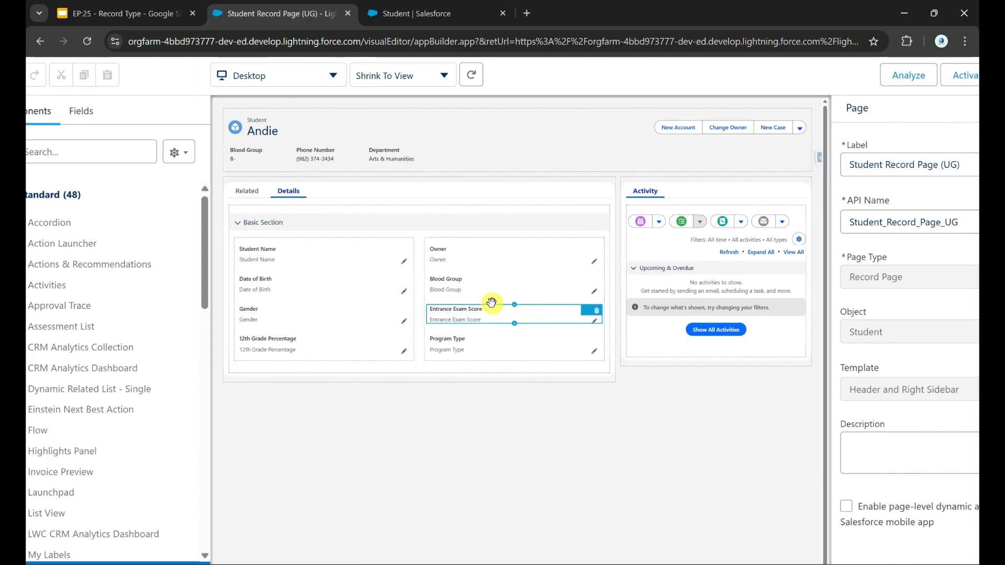
# Save the UG page, exit the page builder, and start a new student with the UG Student record type.
pyautogui.click(949, 107)
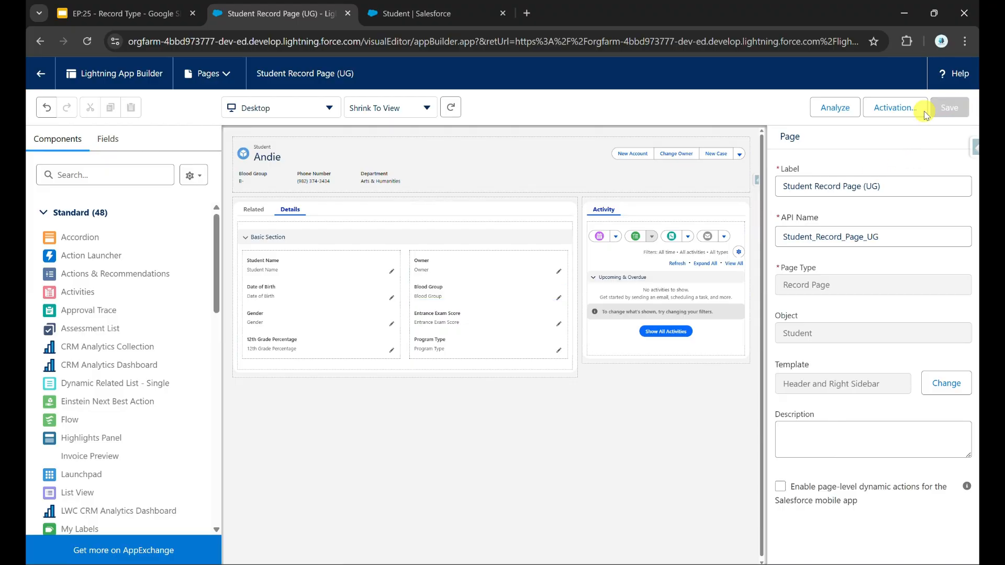
pyautogui.click(33, 73)
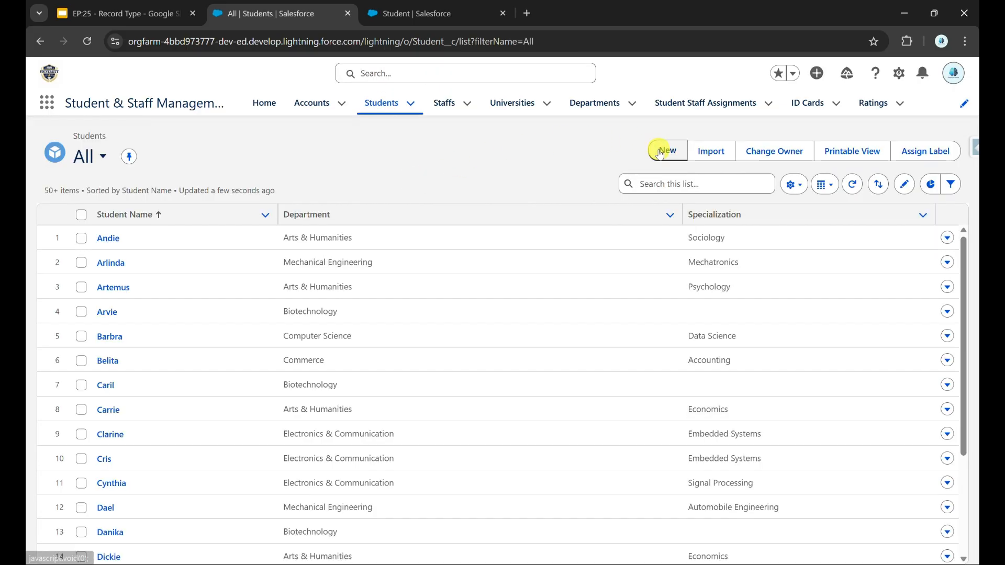
pyautogui.click(665, 151)
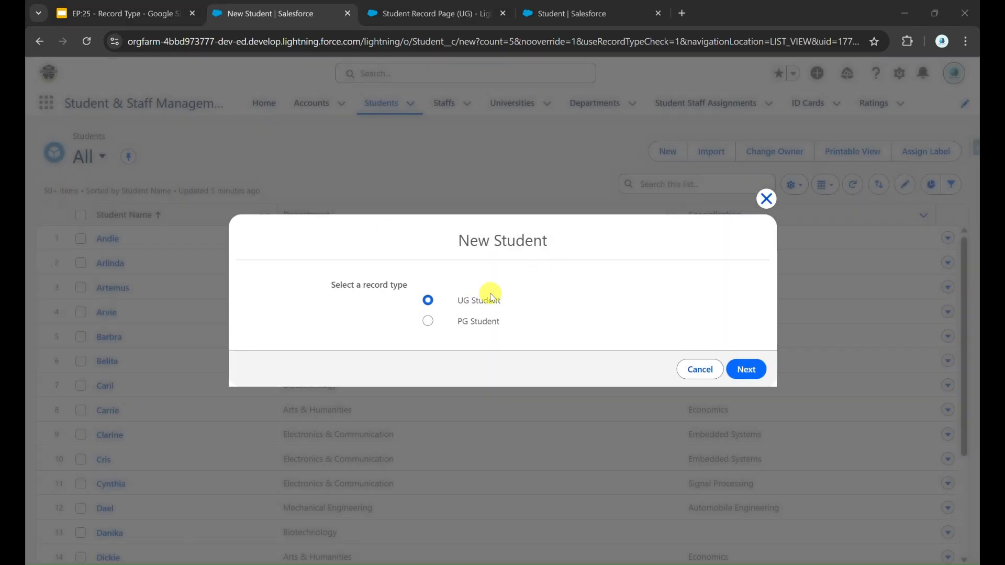
pyautogui.click(744, 368)
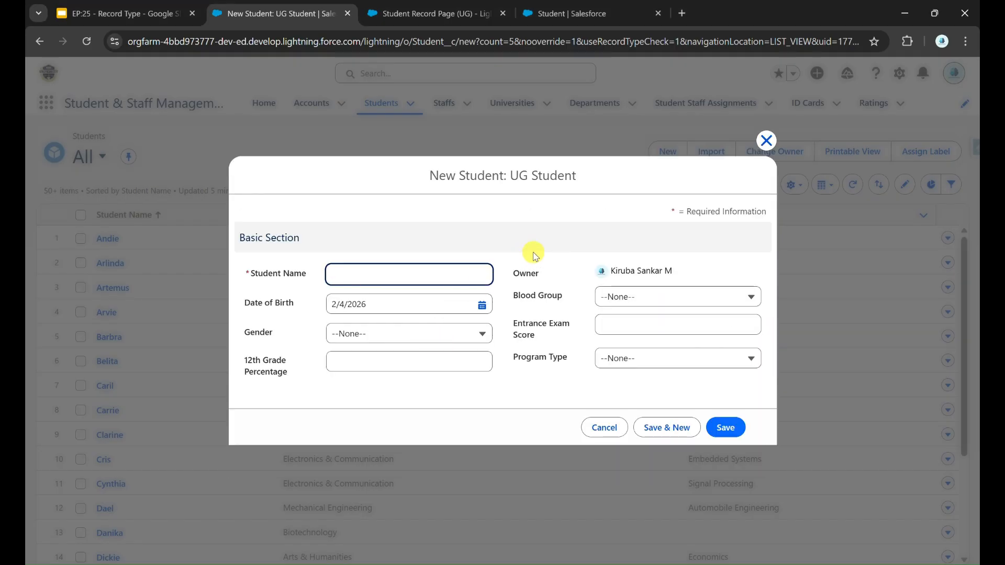
# Review the Student object's Lightning record page assignments at the org default, app default, and app, record type and profile levels.
pyautogui.click(630, 10)
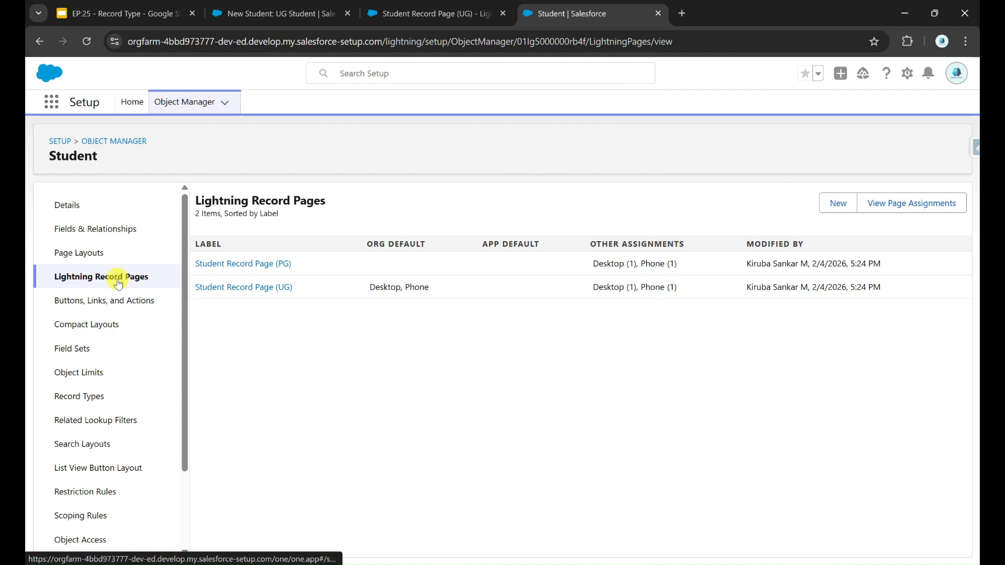
pyautogui.click(135, 279)
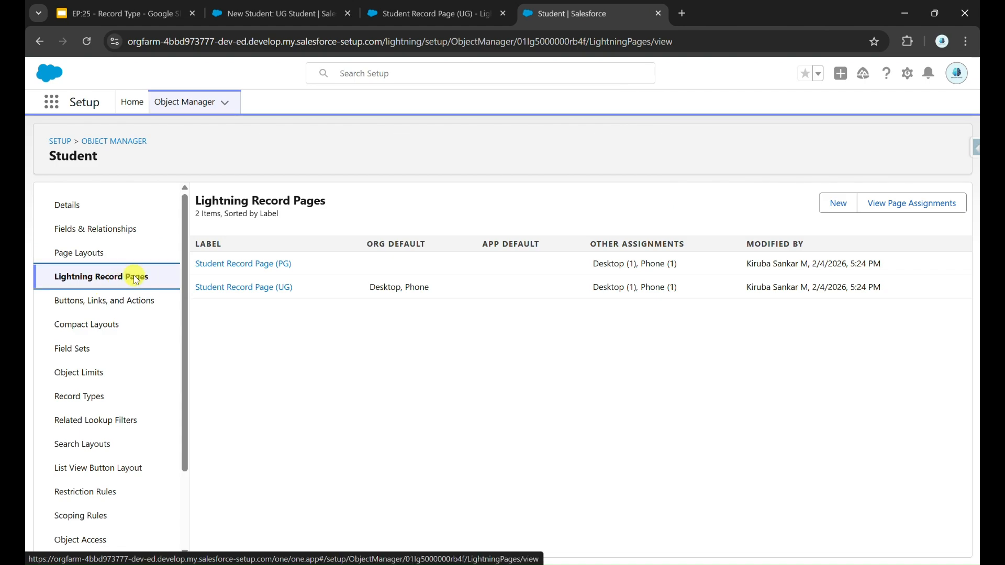
pyautogui.click(910, 204)
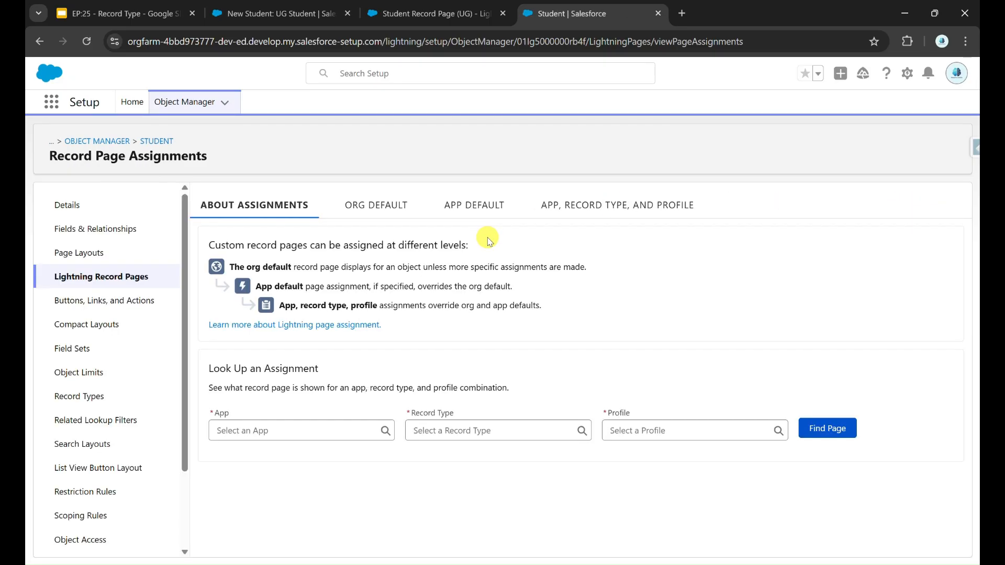
pyautogui.click(403, 204)
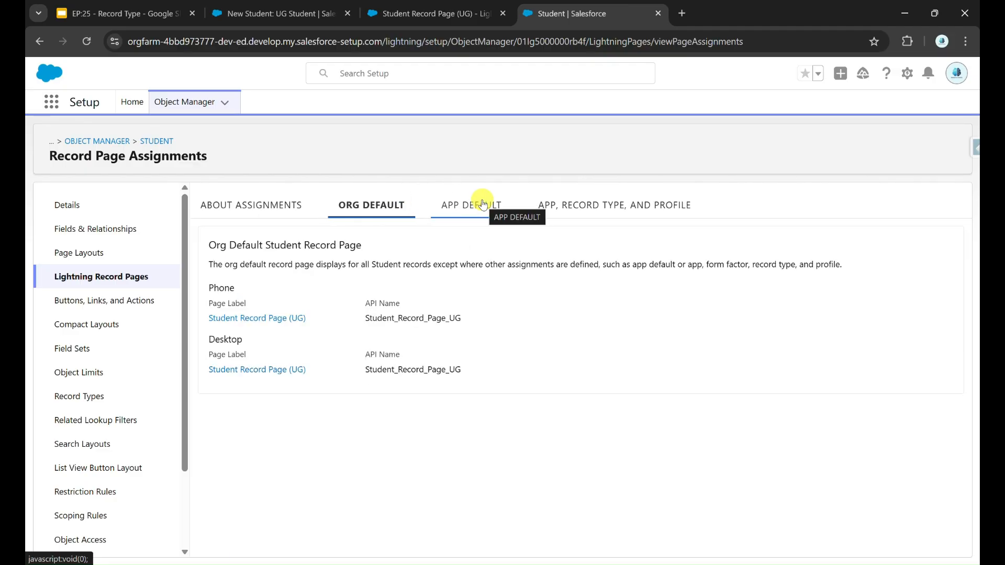
pyautogui.click(498, 206)
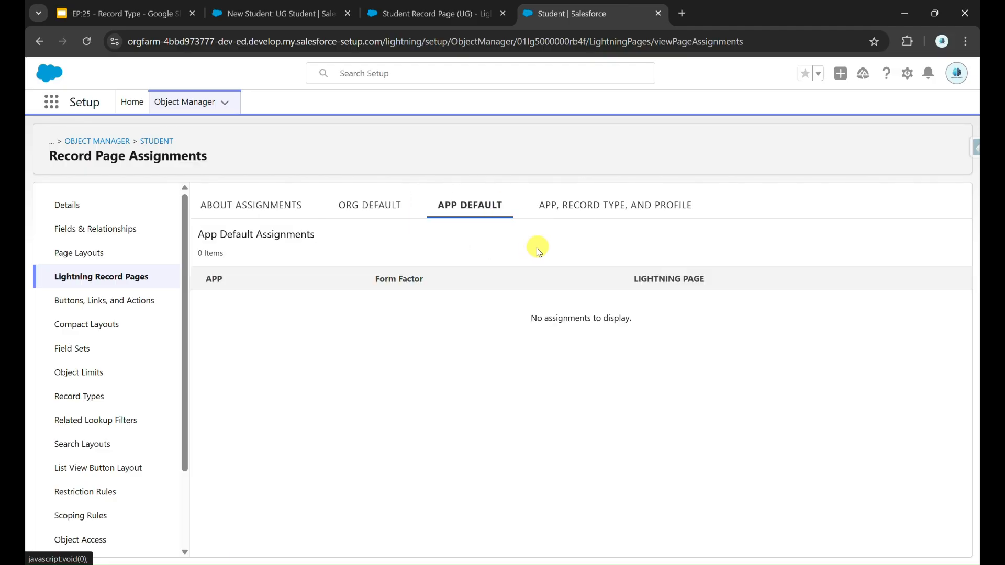
pyautogui.click(580, 210)
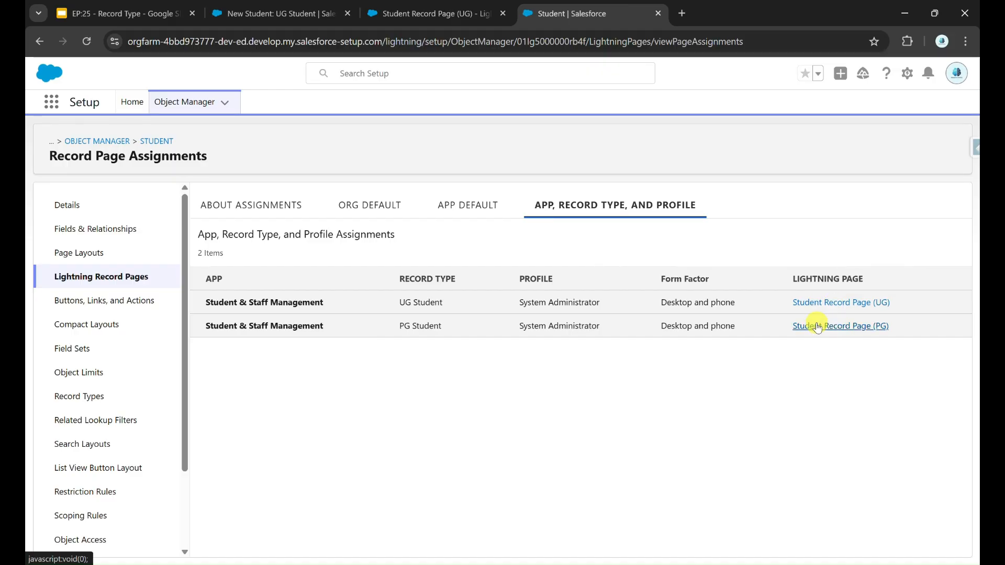
# Close the UG student form, start a new student with the PG Student record type, and check its undergraduate and work experience fields.
pyautogui.click(307, 17)
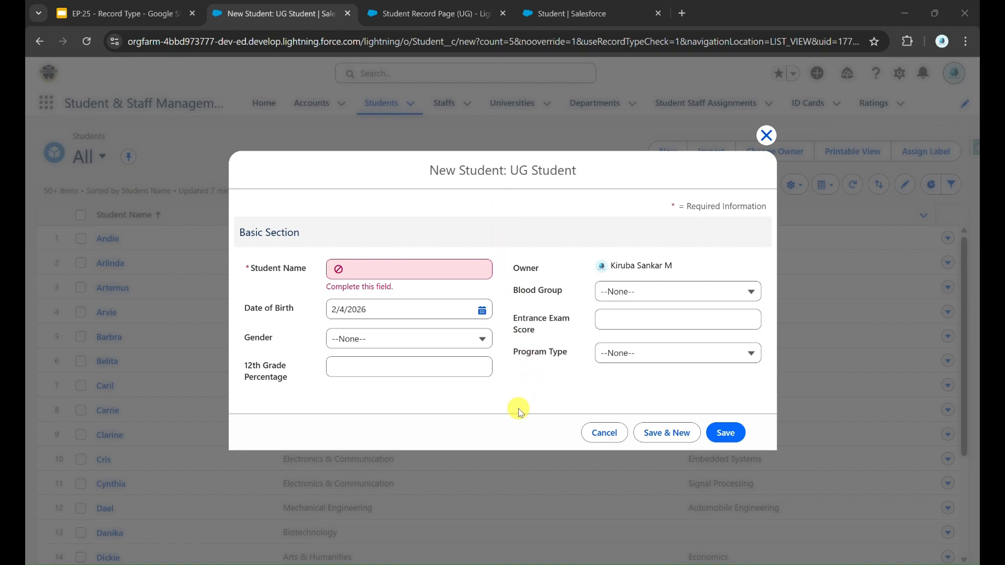
pyautogui.click(766, 135)
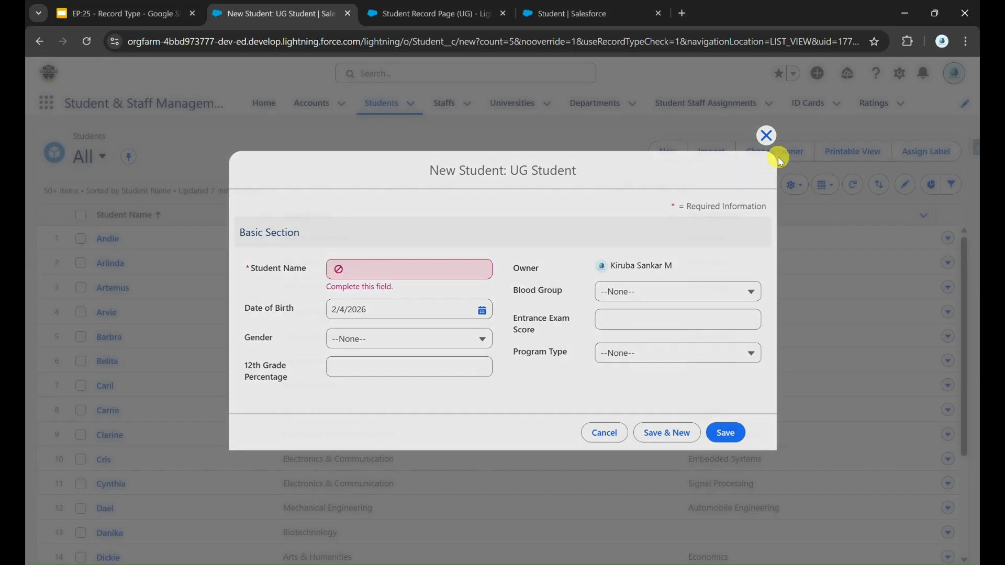
pyautogui.click(672, 152)
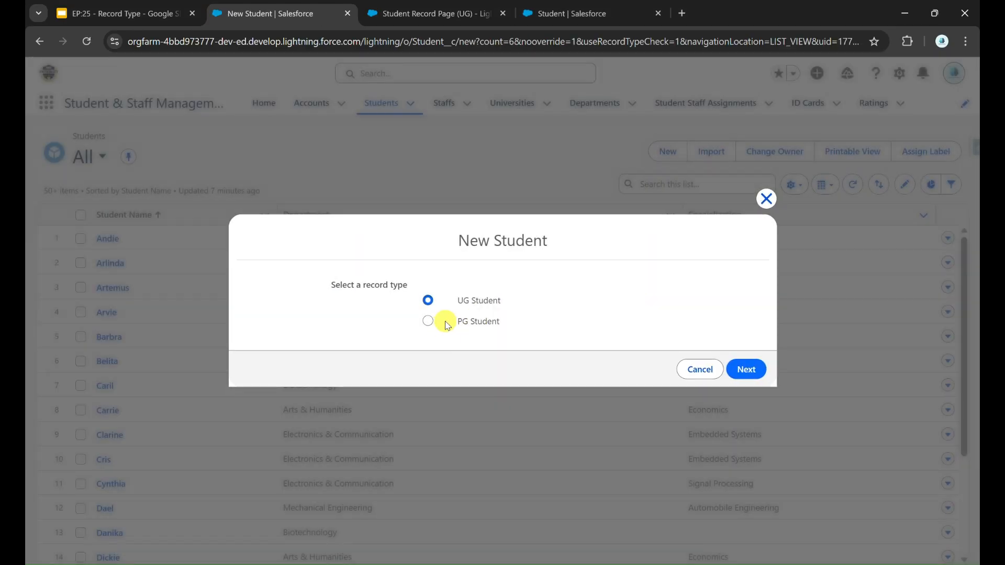
pyautogui.click(446, 323)
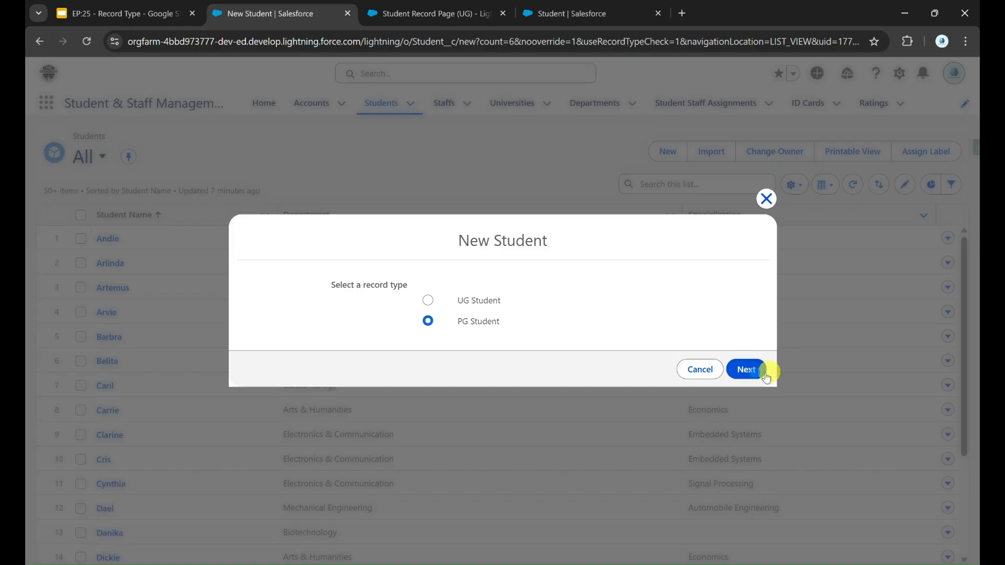
pyautogui.click(746, 370)
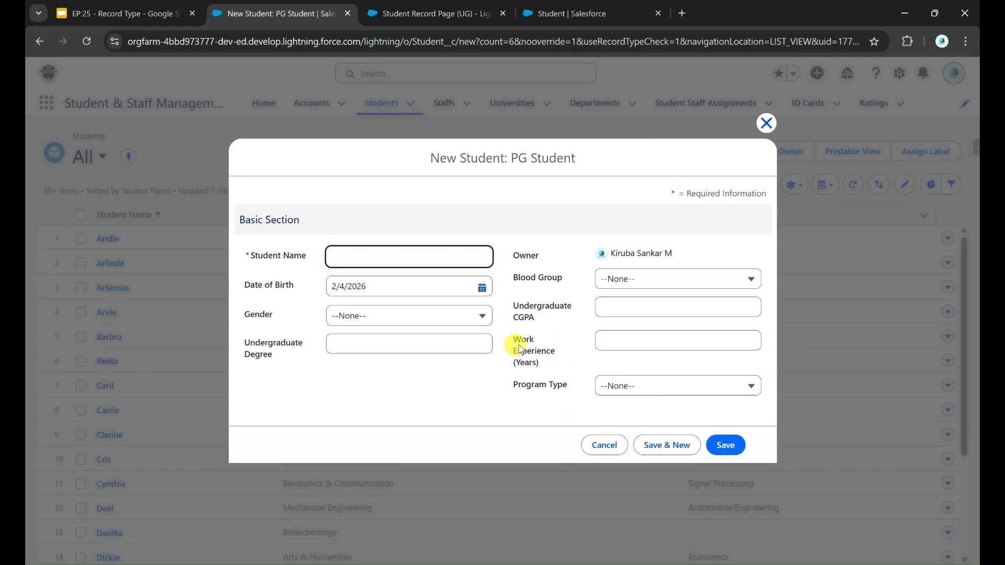
pyautogui.click(426, 343)
pyautogui.click(619, 306)
pyautogui.click(594, 335)
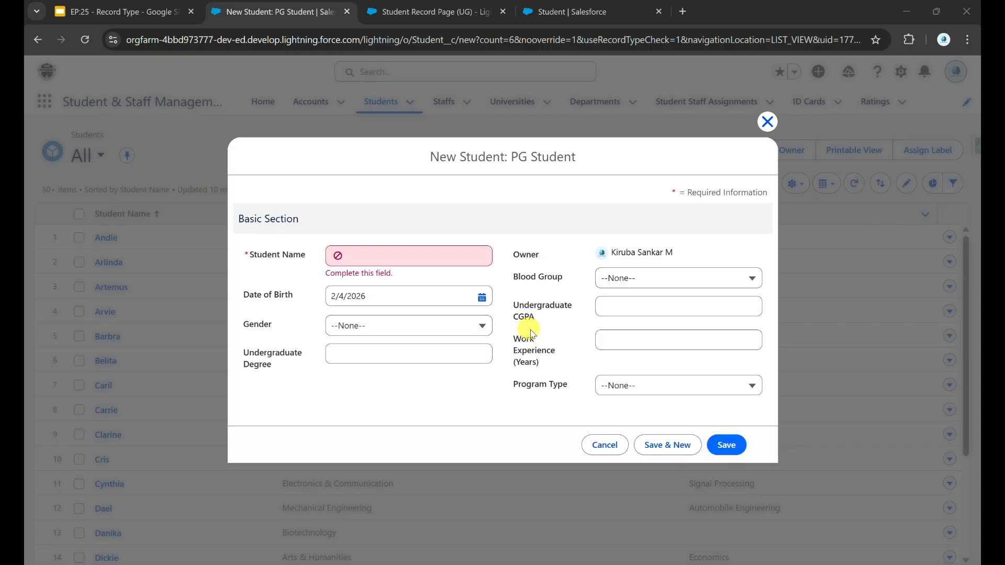
# Switch to the EP:25 - Record Type presentation in Google Slides and view the "Use a Picklist?" slide.
pyautogui.click(150, 11)
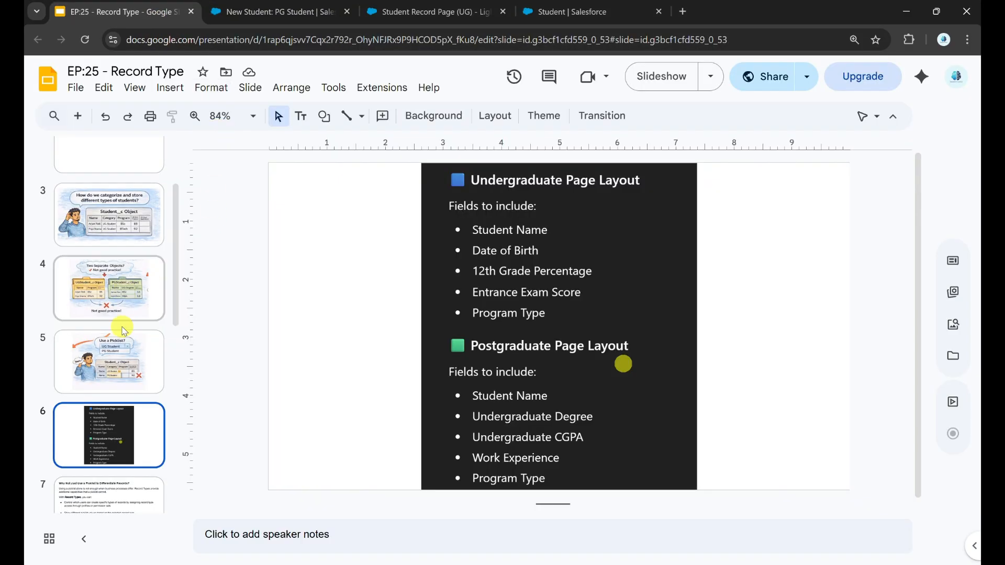
pyautogui.click(118, 343)
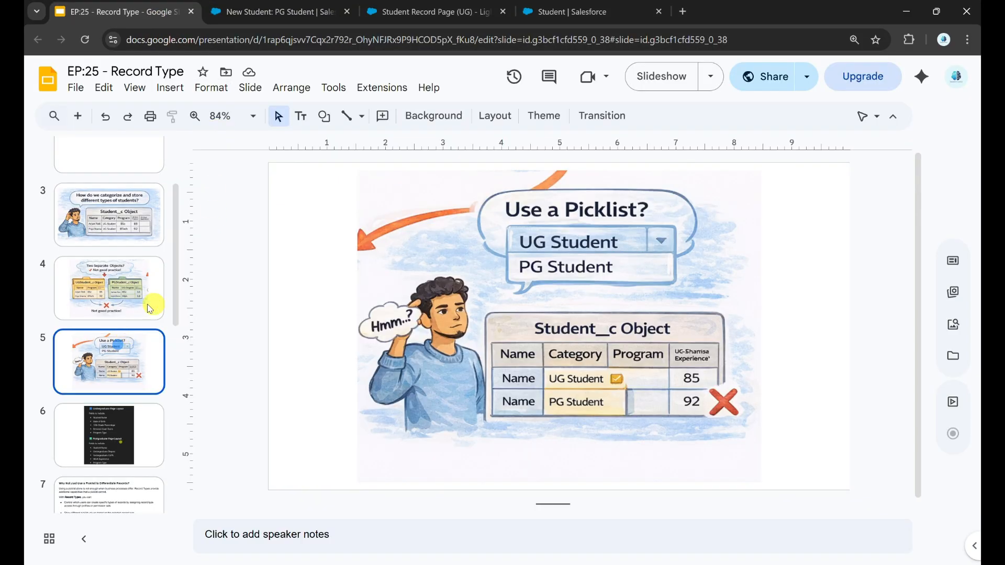
pyautogui.click(381, 4)
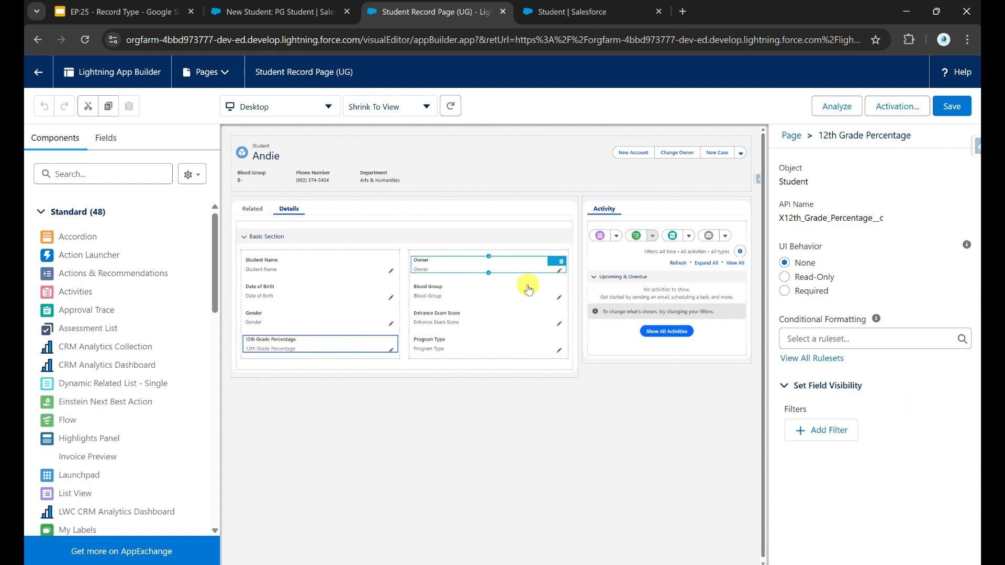
pyautogui.click(814, 436)
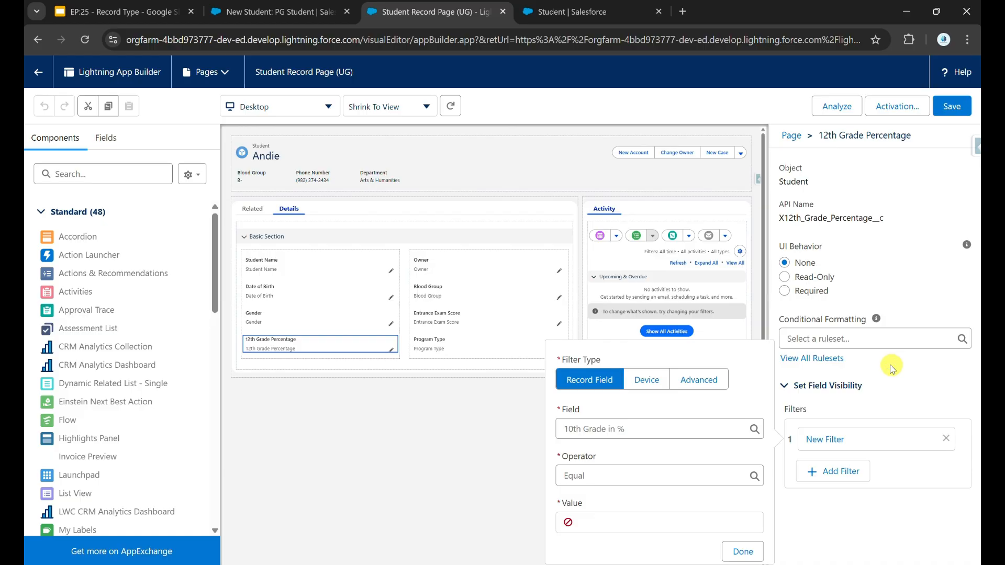
pyautogui.click(908, 365)
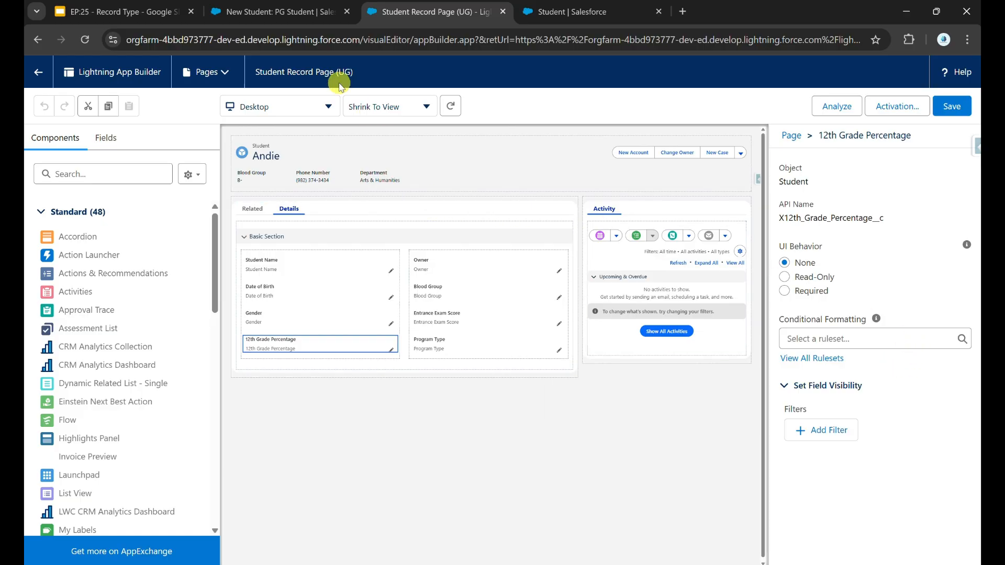
# Return to the new PG Student form and examine the options offered in its Program Type picklist.
pyautogui.click(291, 20)
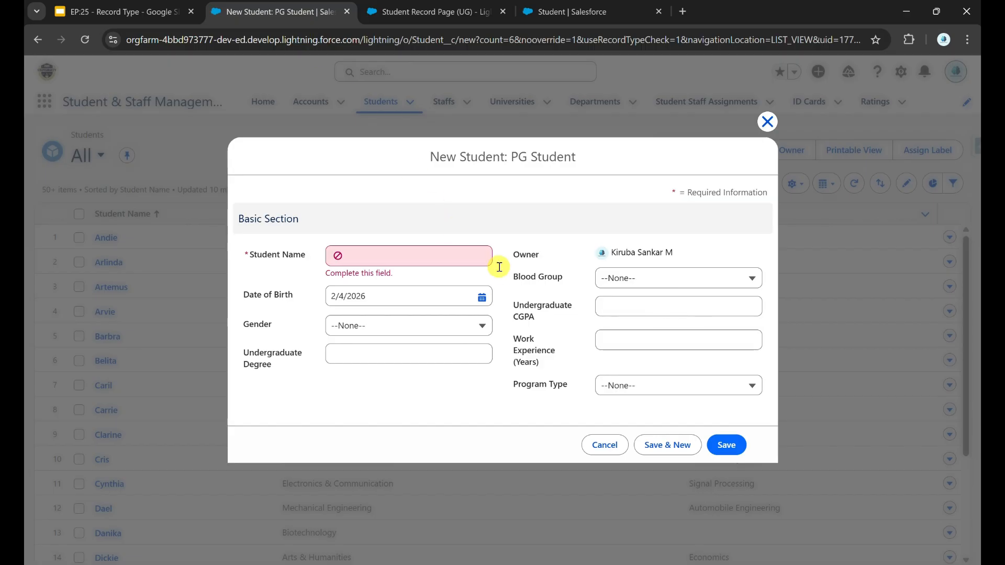
pyautogui.click(509, 385)
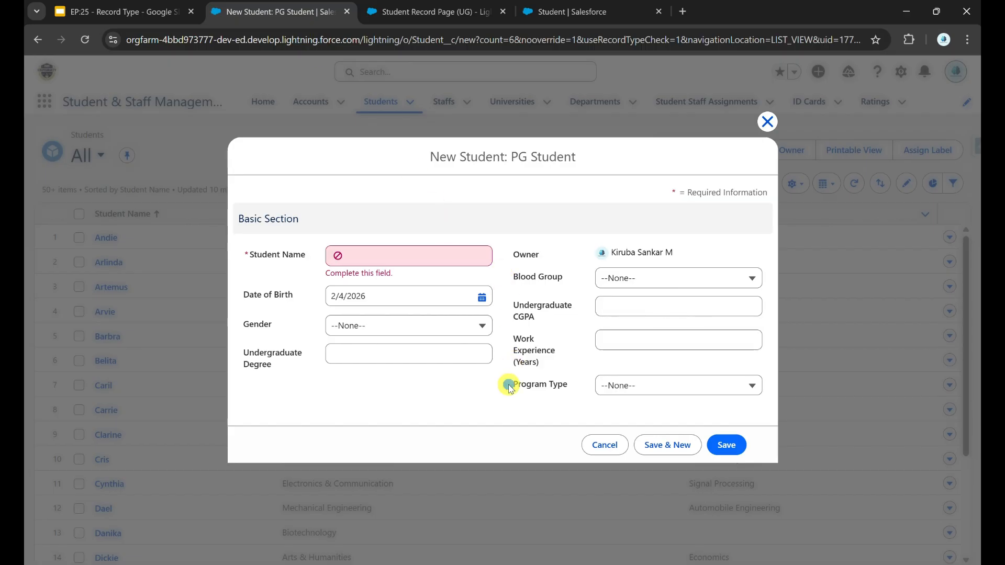
pyautogui.moveTo(511, 388); pyautogui.dragTo(573, 388)
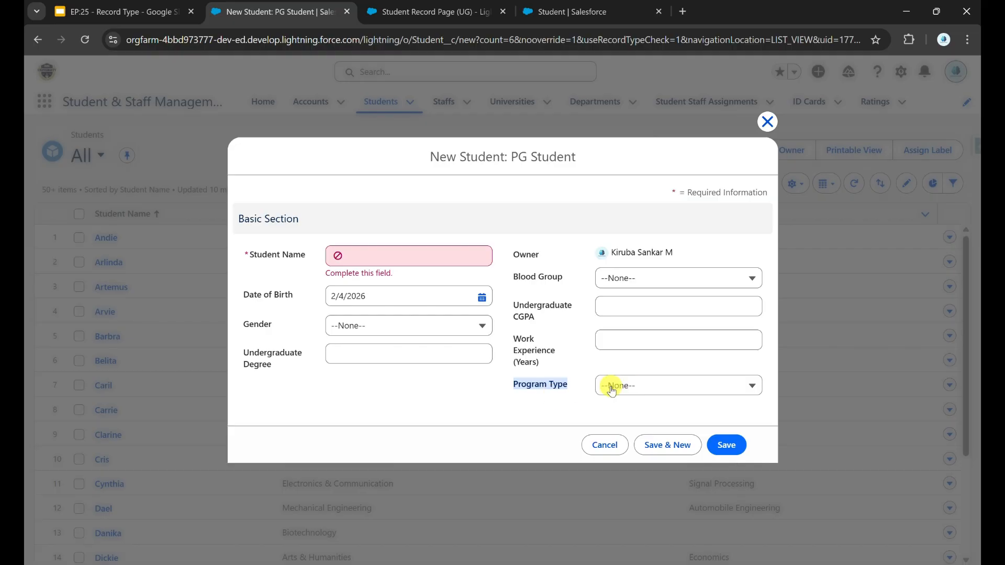
pyautogui.click(612, 390)
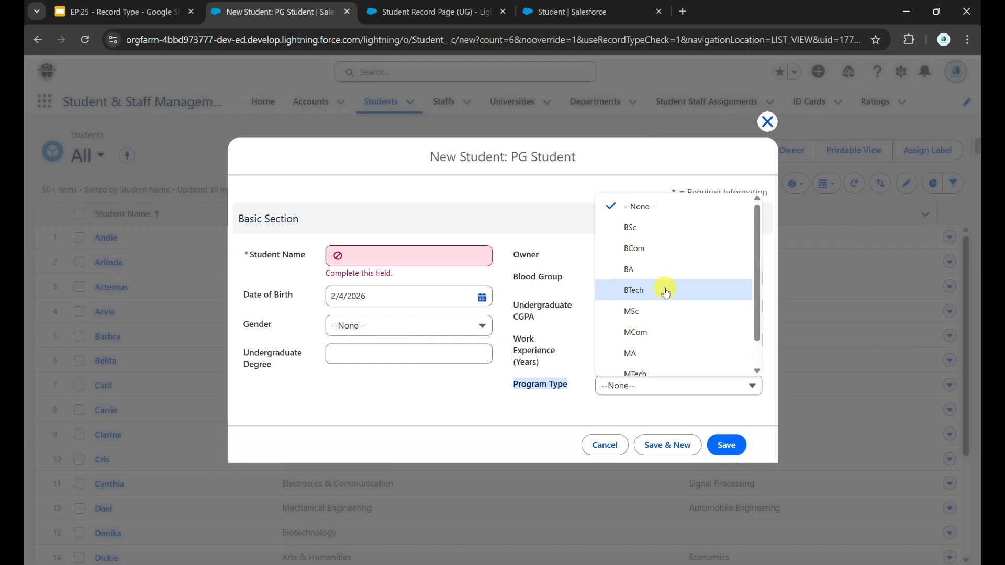
pyautogui.scroll(-1, 667, 288)
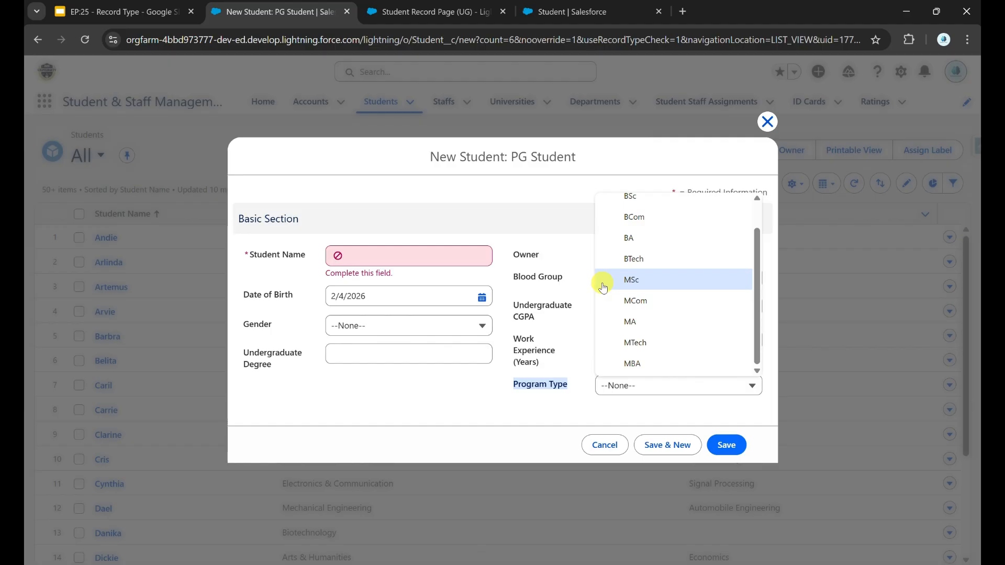
pyautogui.scroll(1, 668, 266)
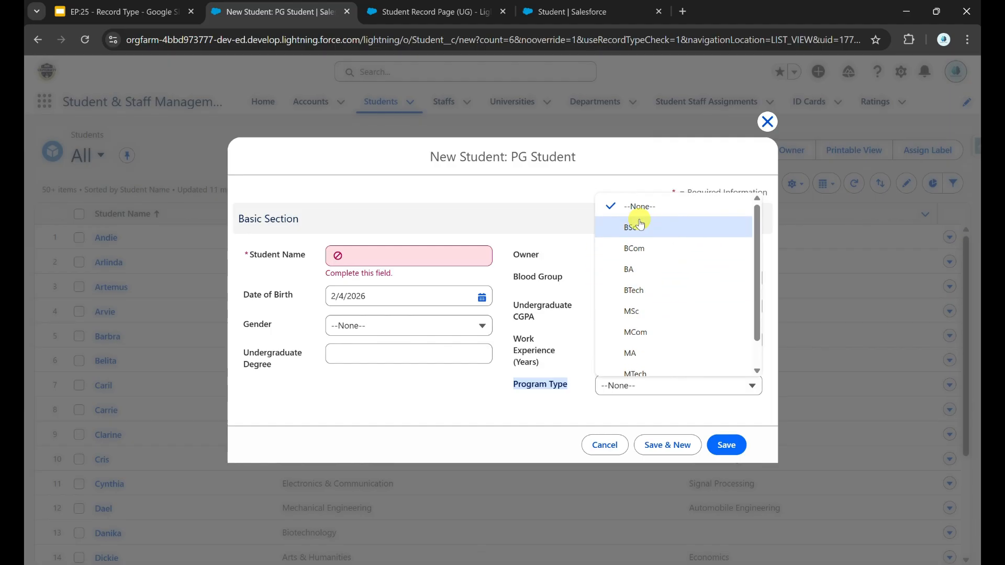
pyautogui.click(541, 191)
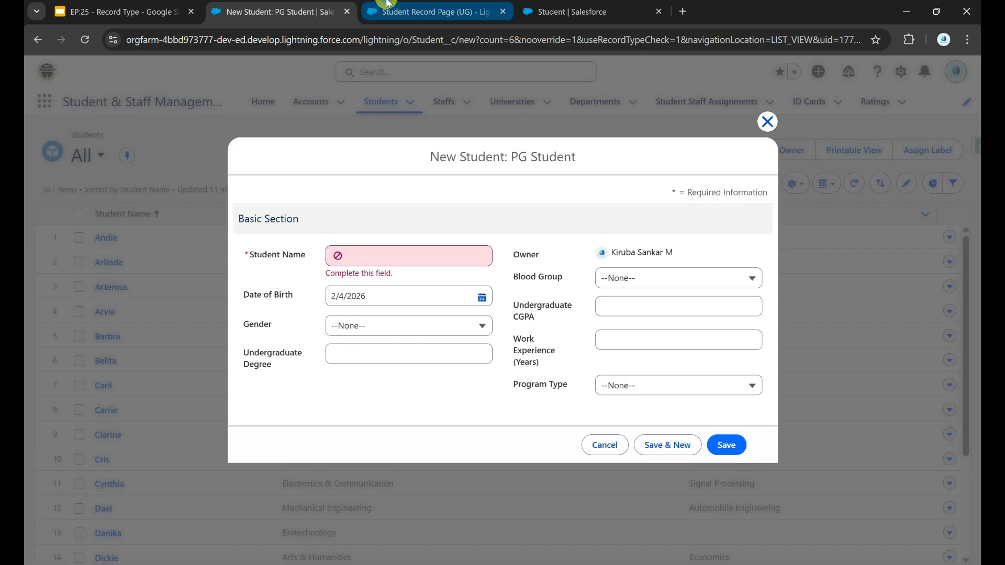
# Open the UG Student record type in the Student object's setup and locate its picklists available for editing.
pyautogui.click(387, 7)
pyautogui.click(576, 10)
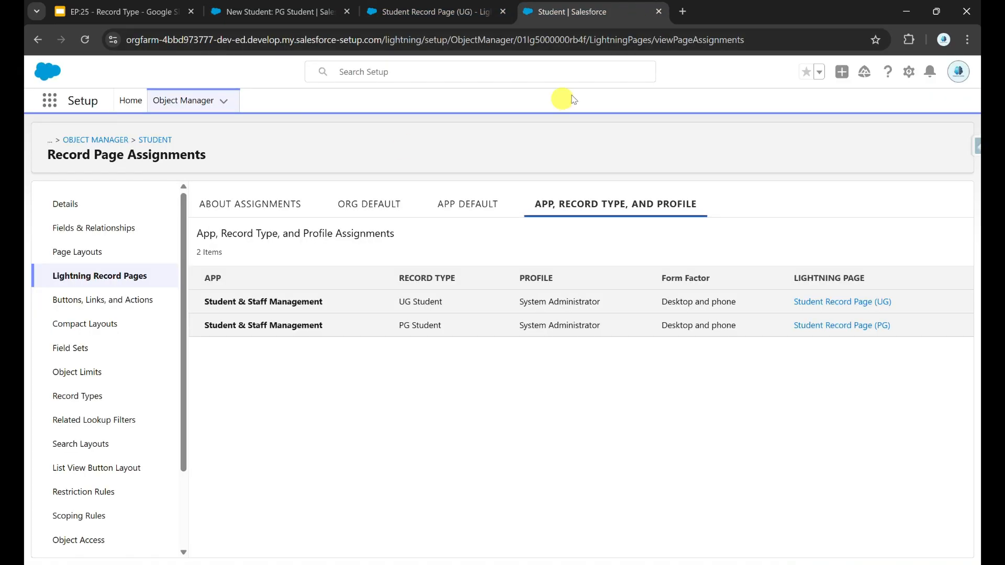
pyautogui.click(89, 397)
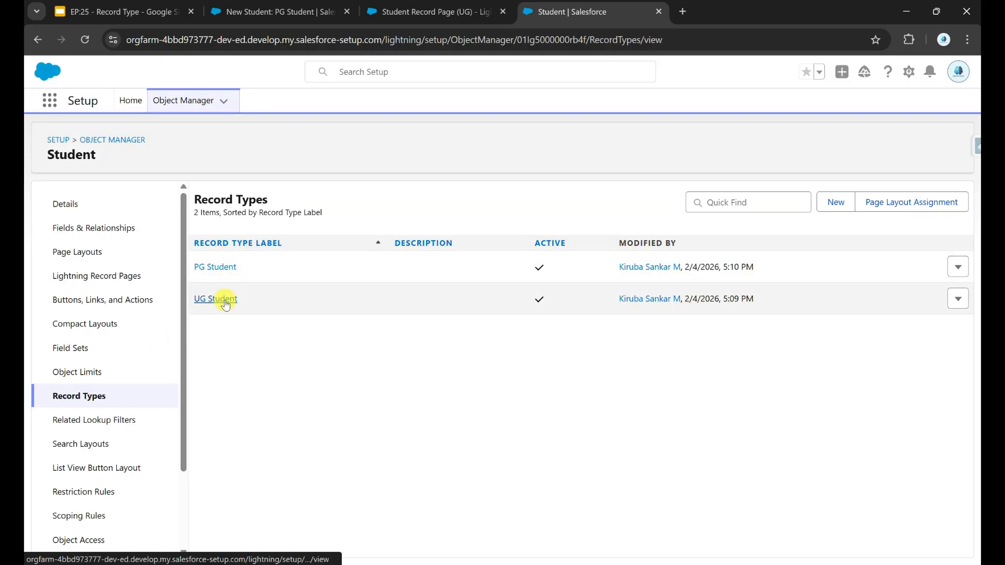
pyautogui.click(225, 303)
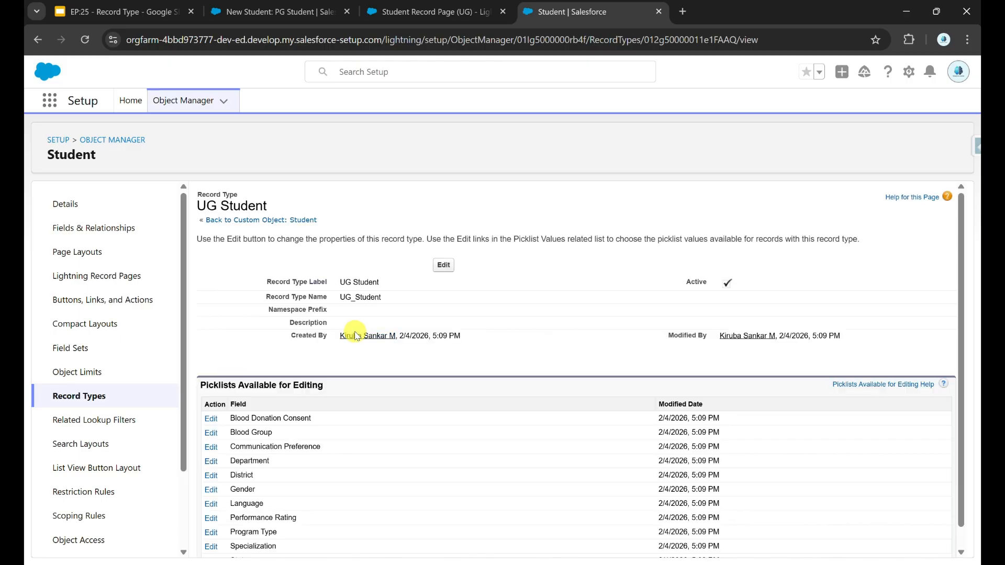
pyautogui.scroll(-1, 356, 337)
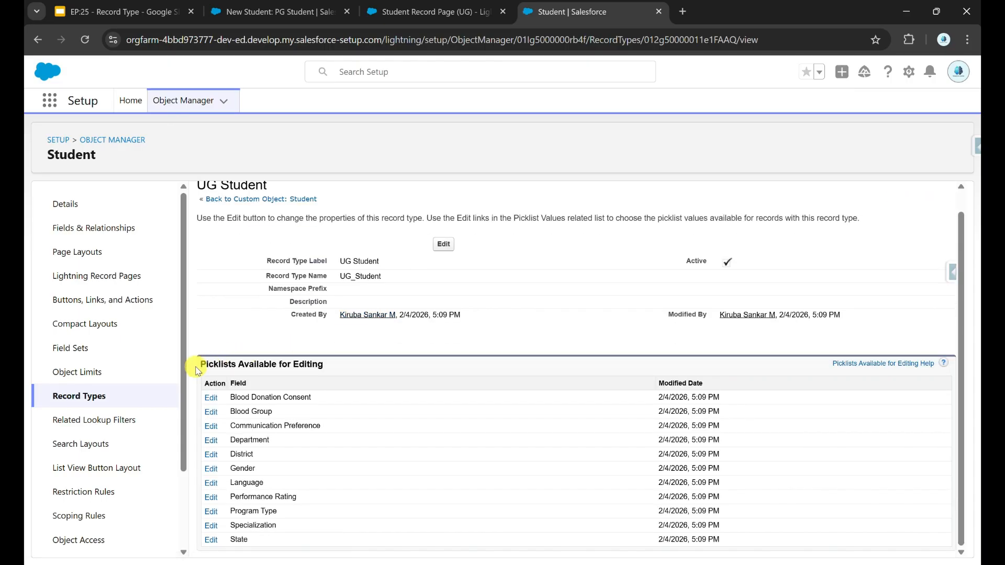
pyautogui.moveTo(204, 360); pyautogui.dragTo(329, 375)
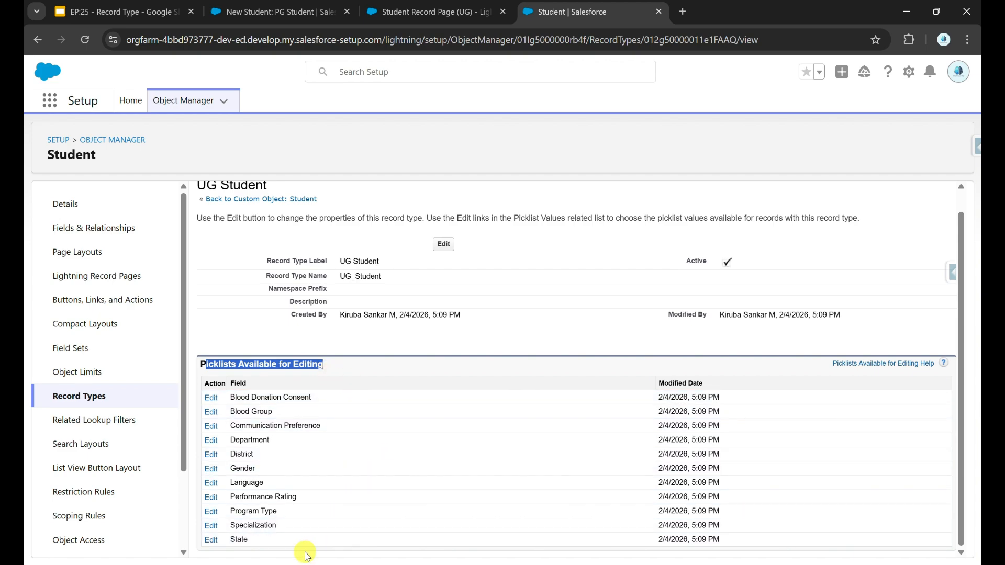
# Remove MSc, MCom, MA, MTech and MBA from the UG Student record type's Program Type picklist values and save.
pyautogui.click(212, 513)
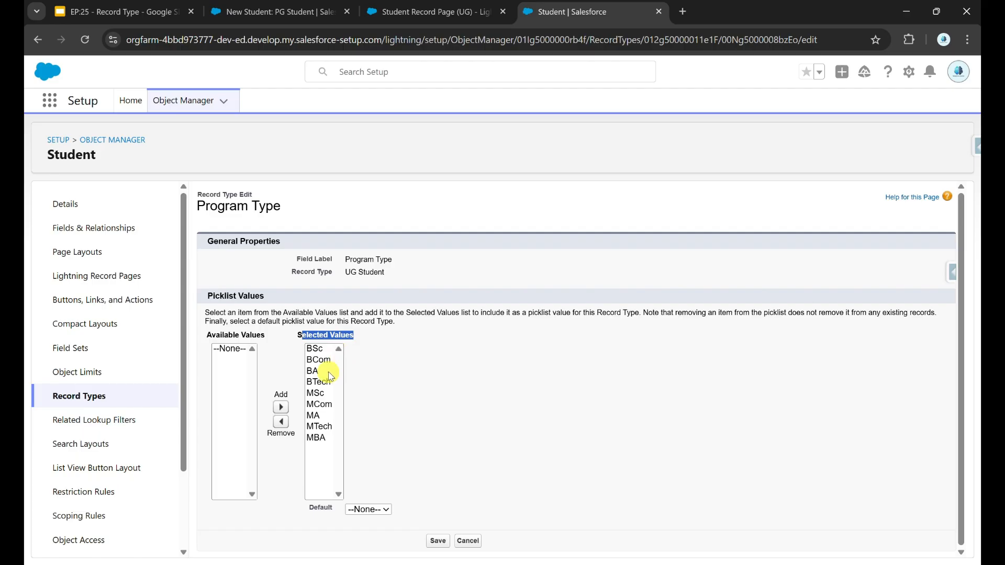
pyautogui.click(319, 393)
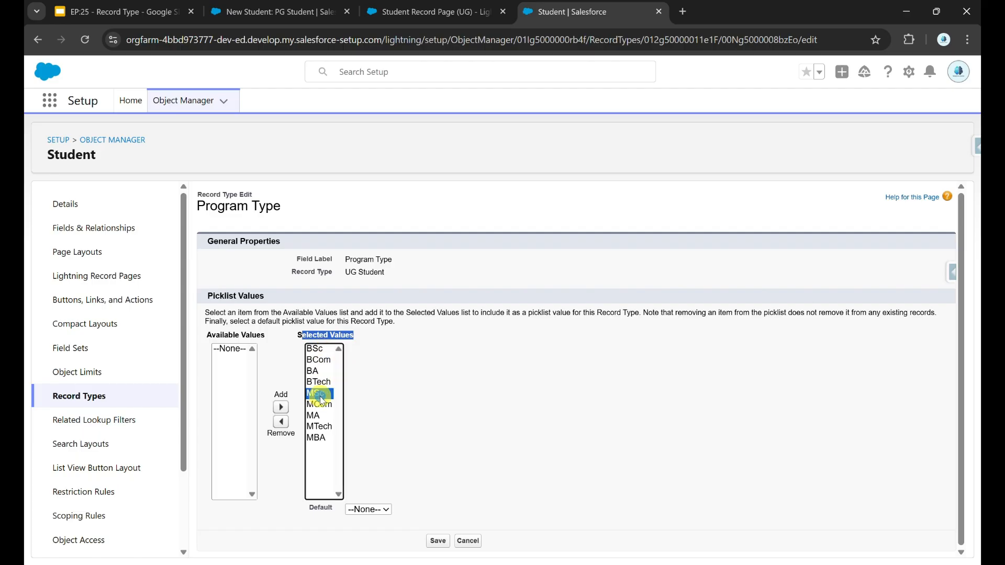
pyautogui.keyDown('shift'); pyautogui.click(319, 439); pyautogui.keyUp('shift')
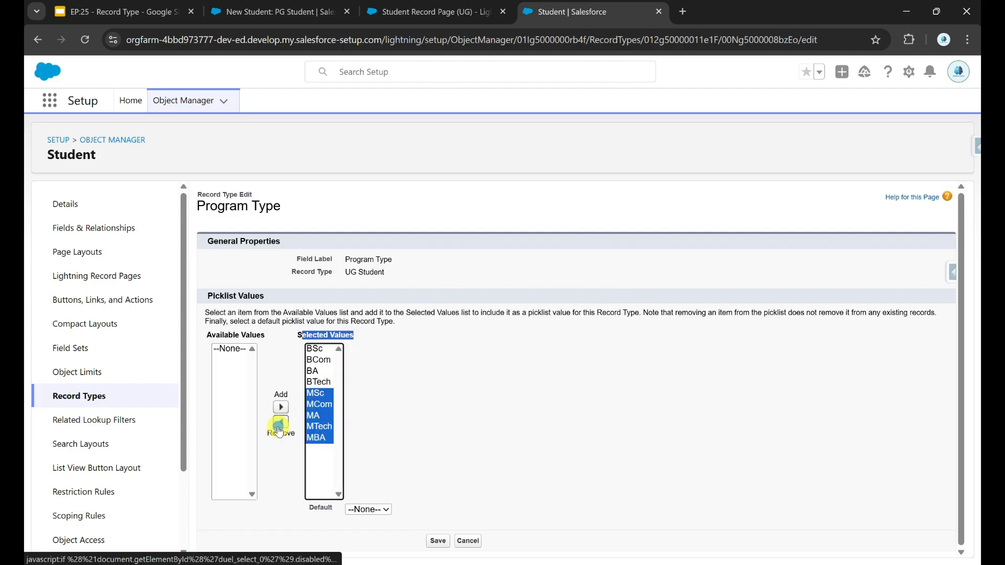
pyautogui.click(281, 422)
pyautogui.click(438, 540)
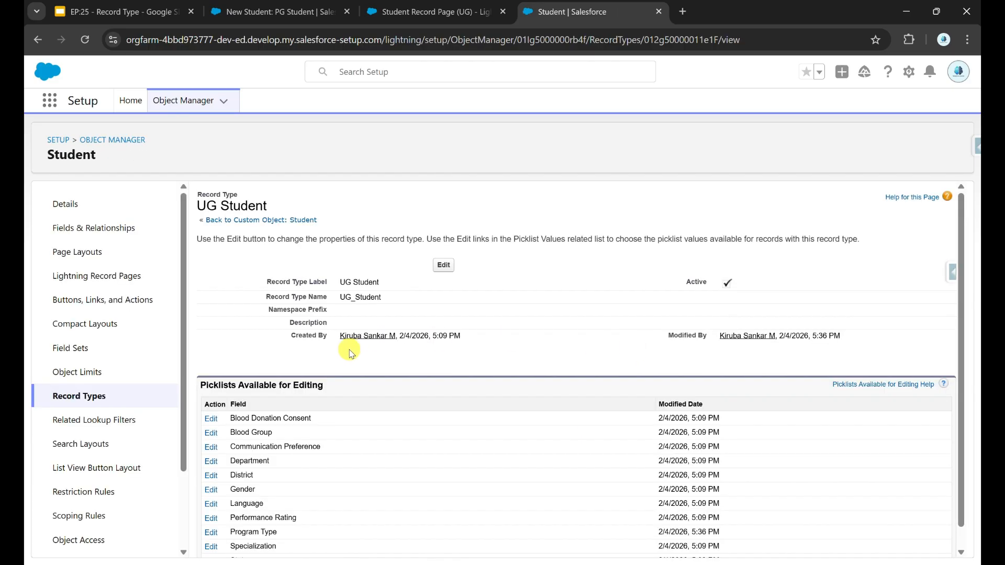
# Remove BSc, BCom, BA and BTech from the PG Student record type's Program Type picklist values and save.
pyautogui.click(88, 395)
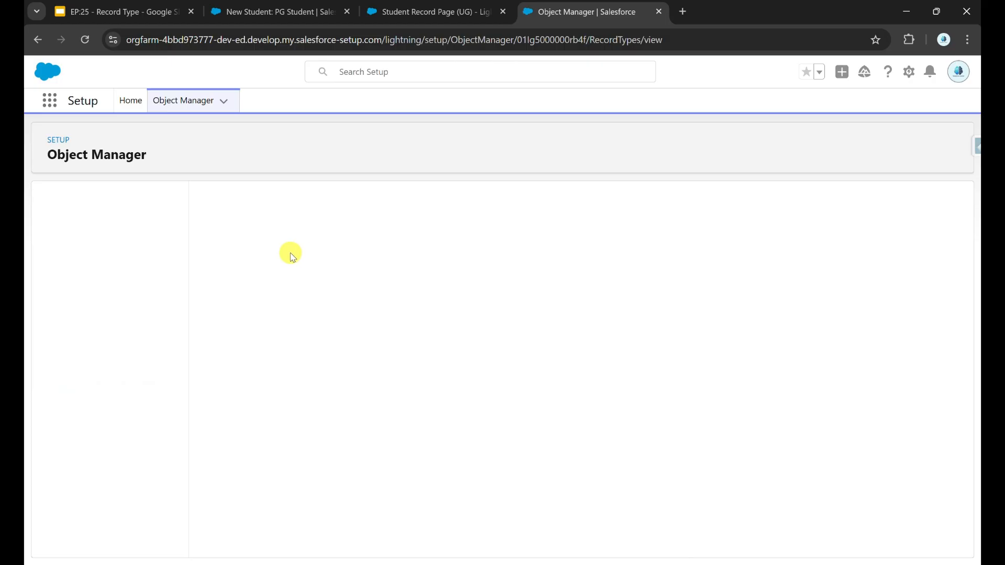
pyautogui.click(219, 268)
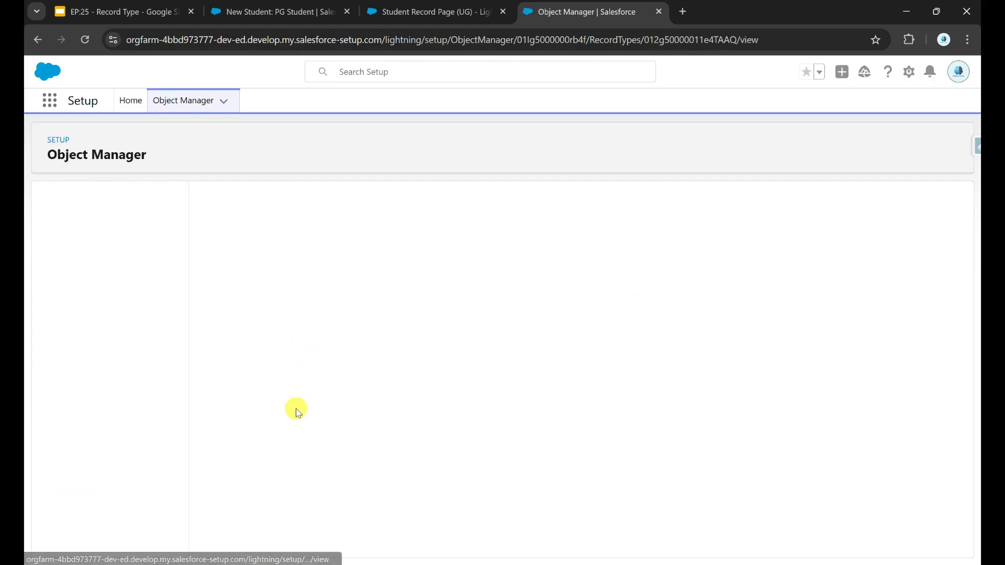
pyautogui.scroll(-1, 291, 425)
pyautogui.click(211, 512)
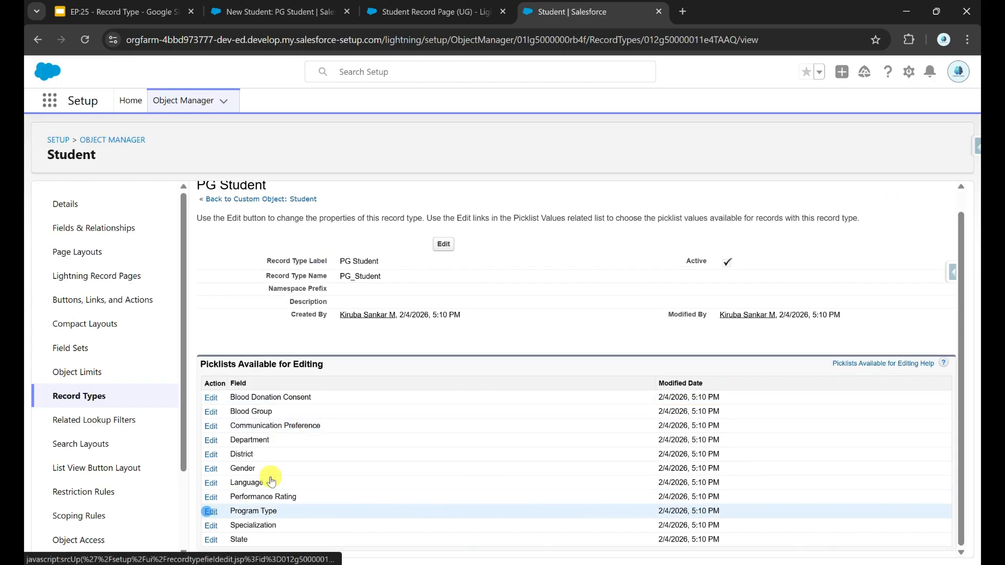
pyautogui.moveTo(317, 348); pyautogui.dragTo(332, 393)
pyautogui.click(281, 422)
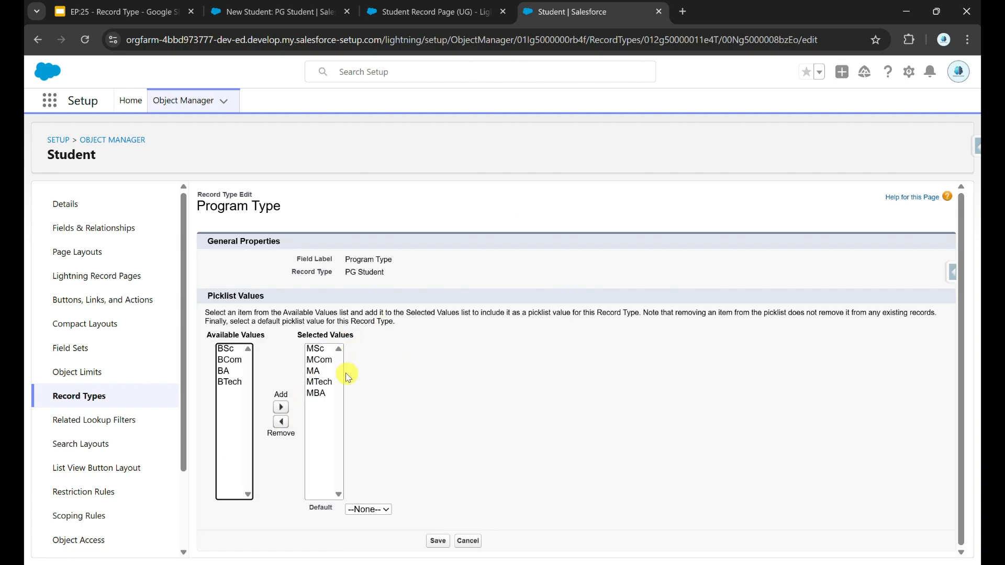
pyautogui.click(438, 541)
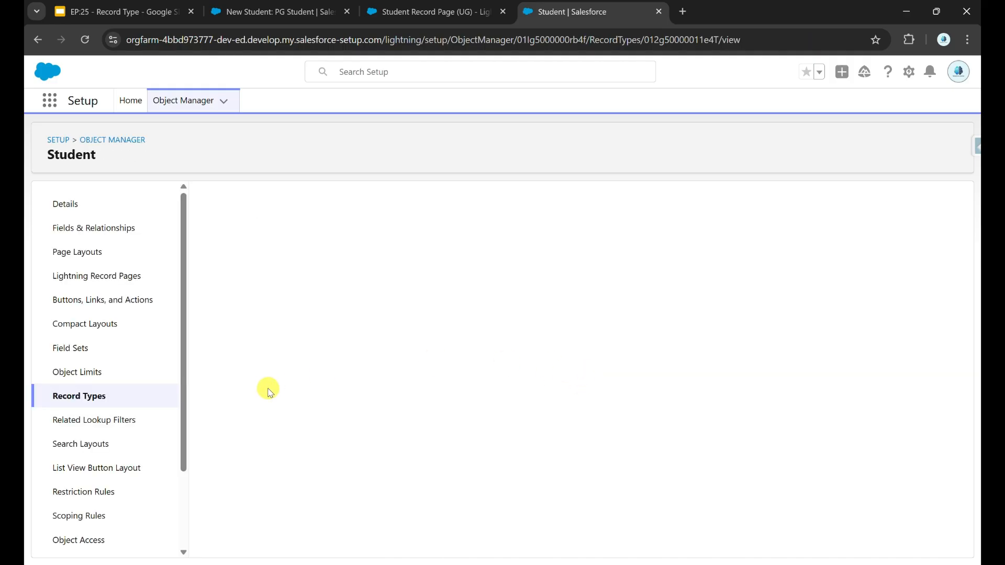
# Set MSc as the default Program Type for the PG Student record type, save, and return to the record types list.
pyautogui.scroll(-1, 235, 444)
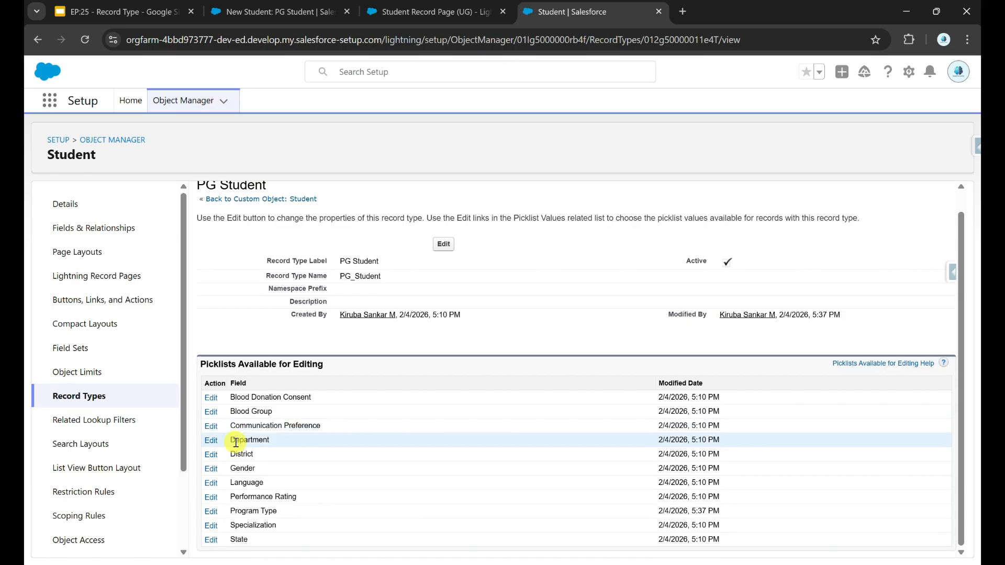
pyautogui.click(209, 511)
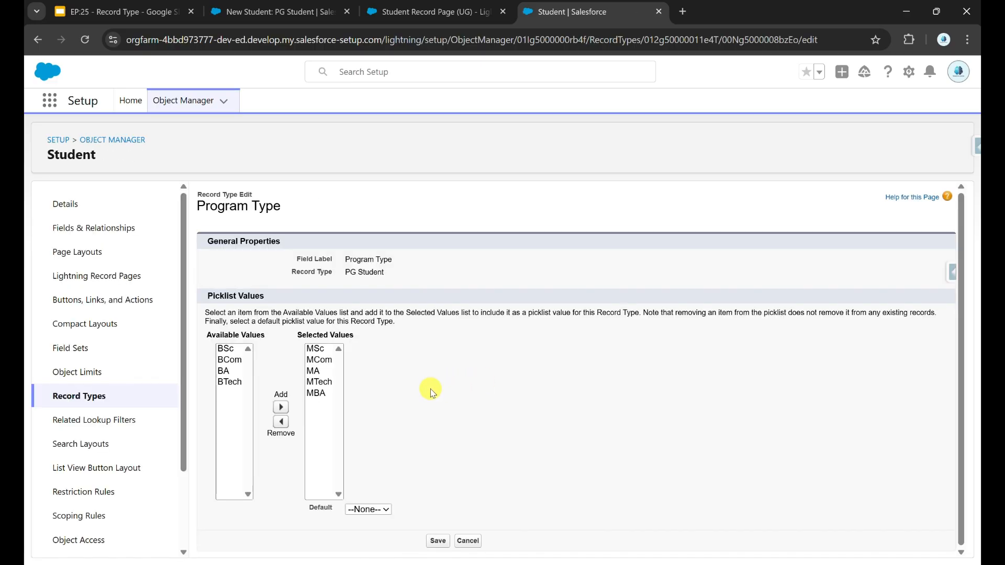
pyautogui.click(370, 509)
pyautogui.click(376, 434)
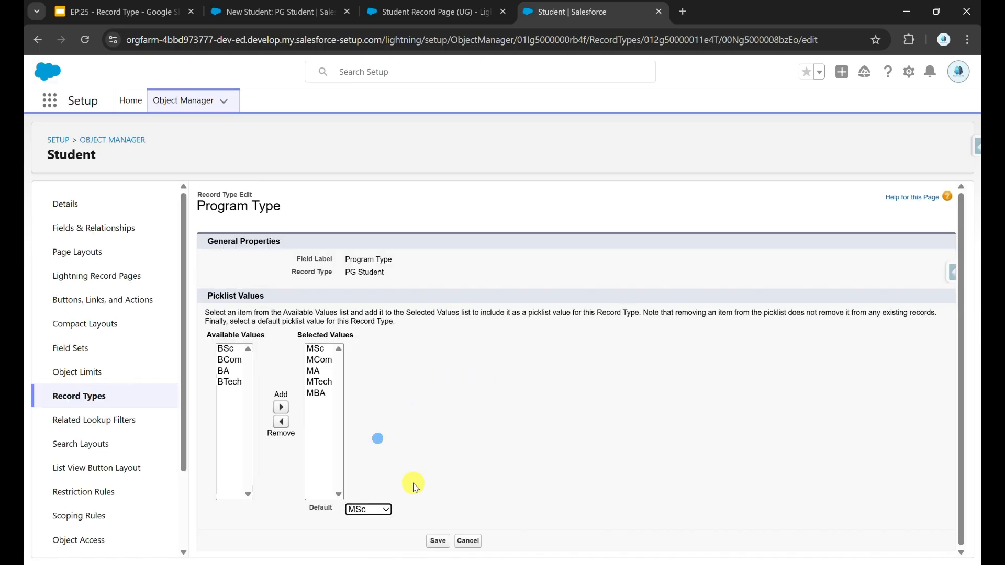
pyautogui.click(449, 544)
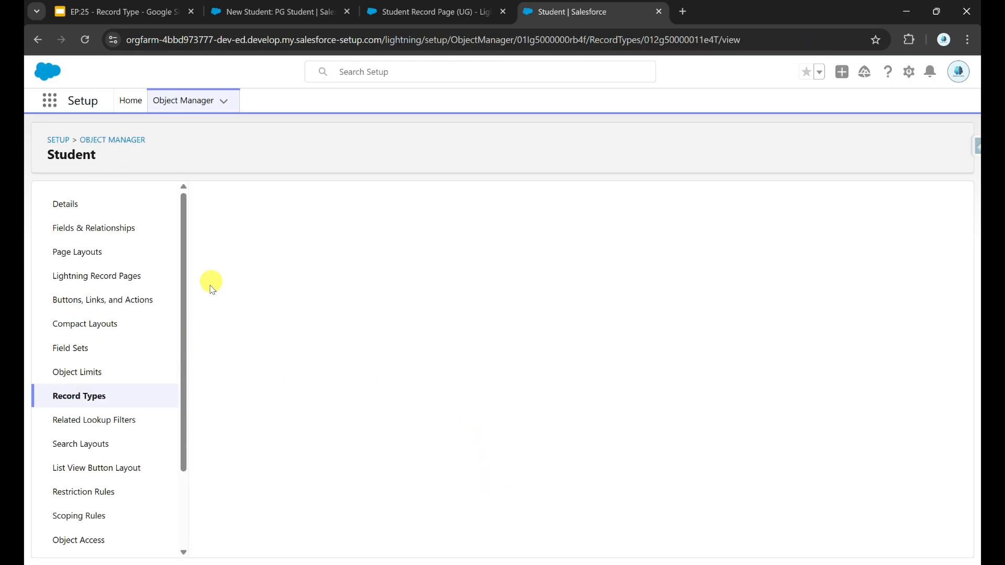
pyautogui.click(86, 406)
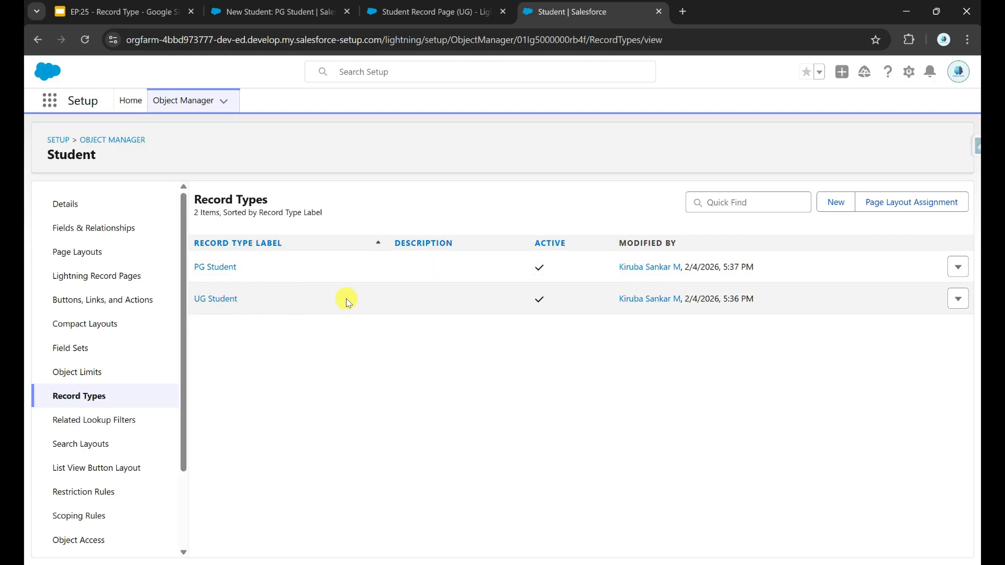
# Discard the open PG Student form, start a new UG Student record, and check its Program Type options.
pyautogui.click(263, 9)
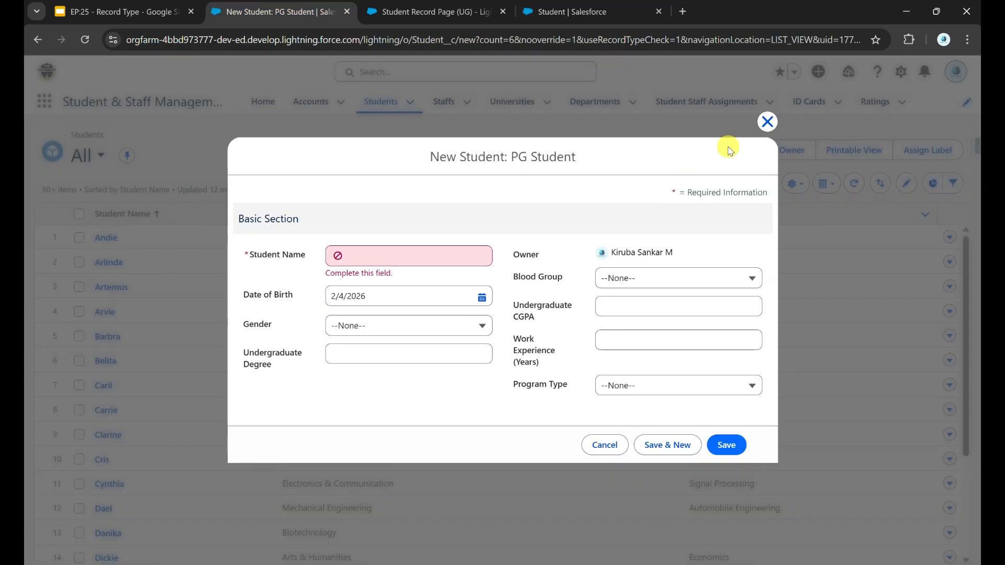
pyautogui.click(767, 123)
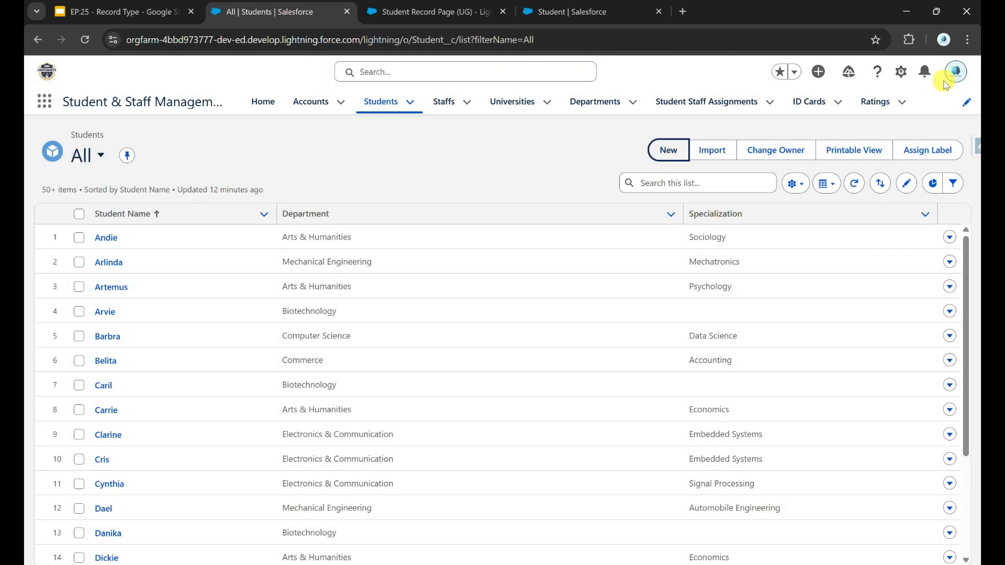
pyautogui.click(675, 165)
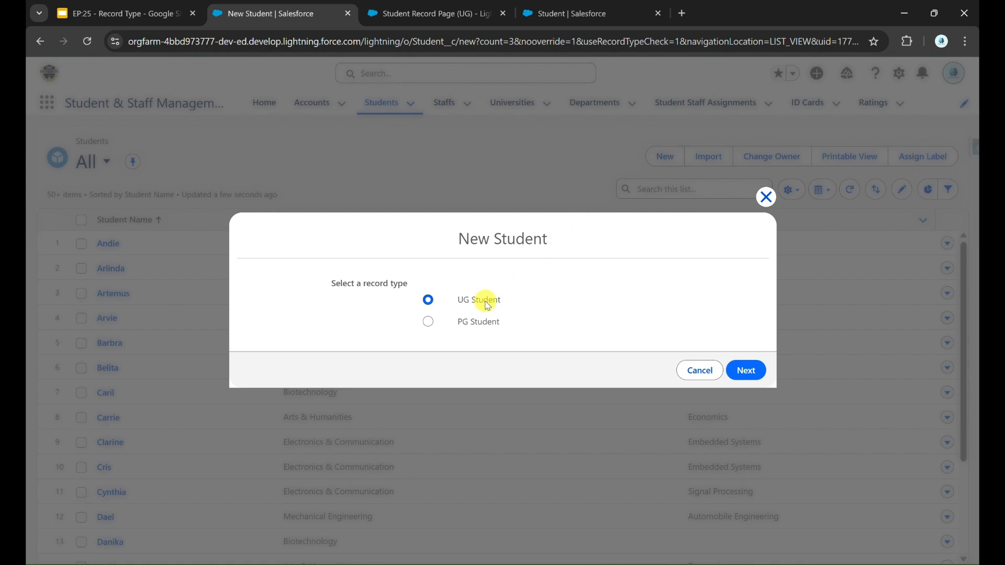
pyautogui.click(746, 370)
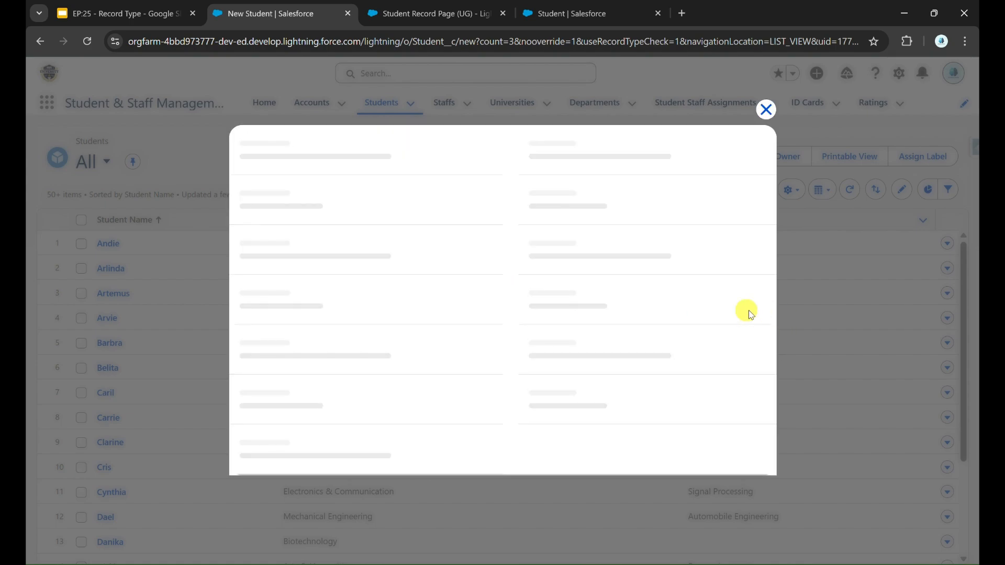
pyautogui.click(574, 390)
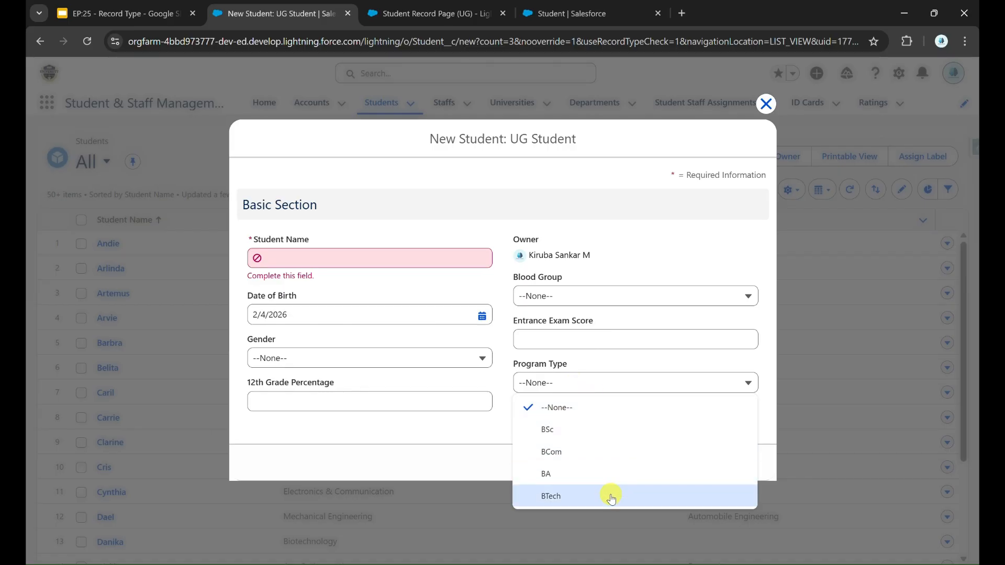
# Close the UG Student form, start a new PG Student record, and check its default Program Type and available options.
pyautogui.click(765, 104)
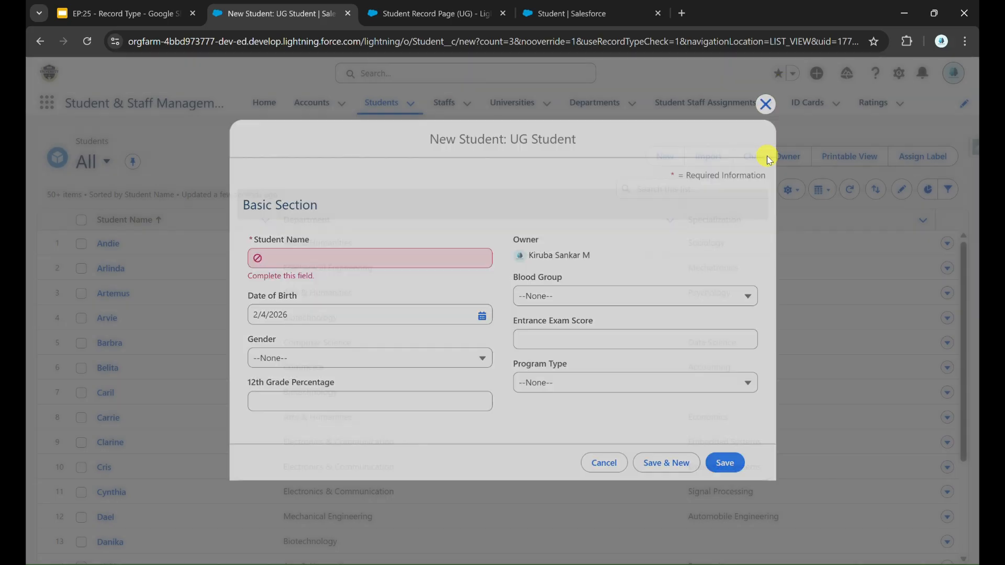
pyautogui.click(665, 156)
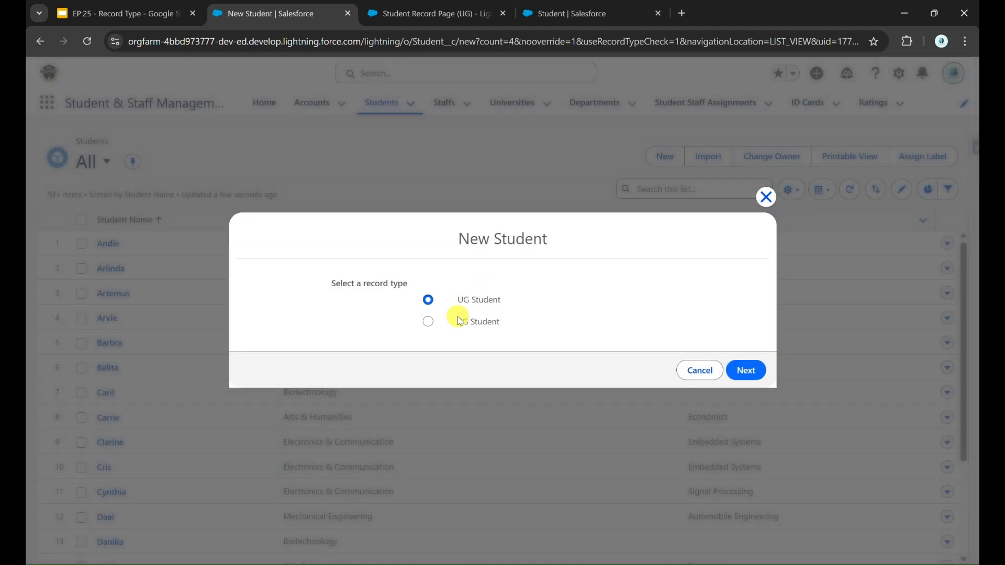
pyautogui.click(459, 320)
pyautogui.click(741, 368)
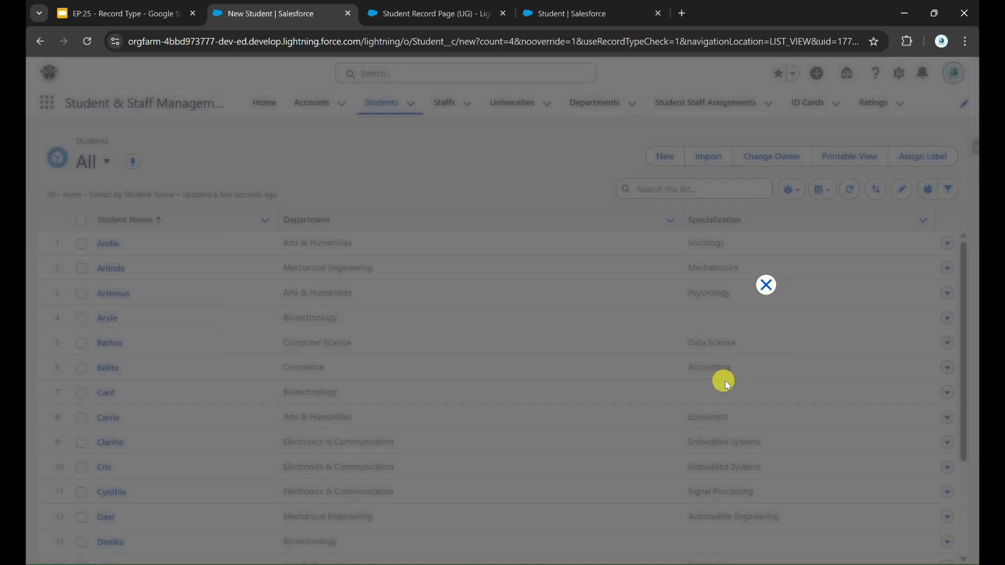
pyautogui.click(622, 415)
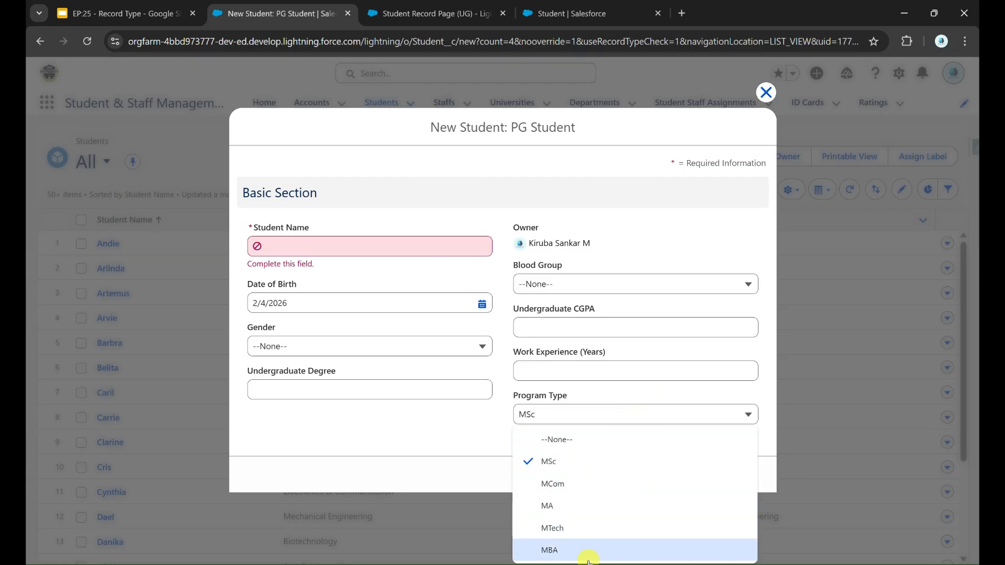
pyautogui.click(623, 424)
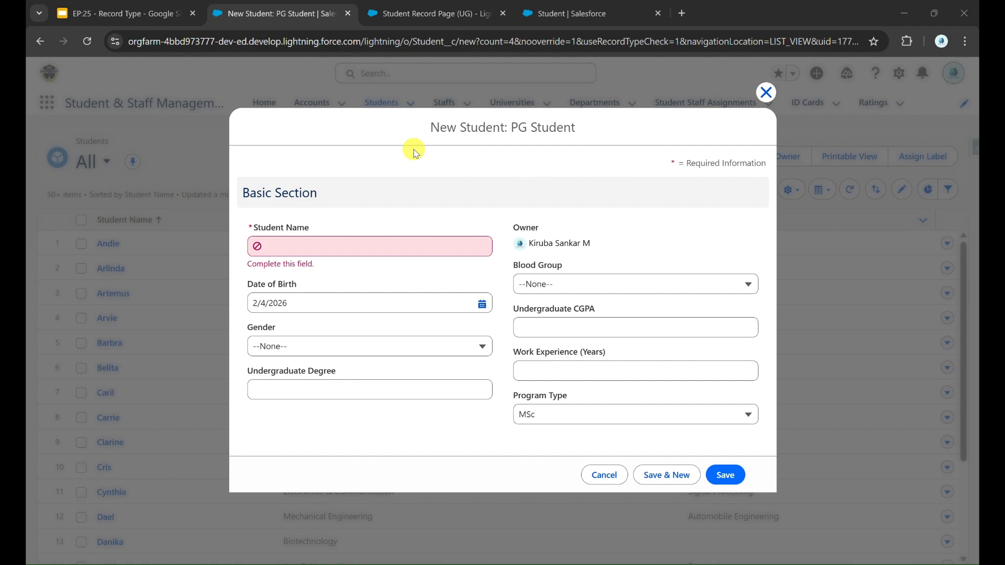
# Return to Setup, filter the profiles to names starting with S, and open the System Administrator profile.
pyautogui.click(628, 13)
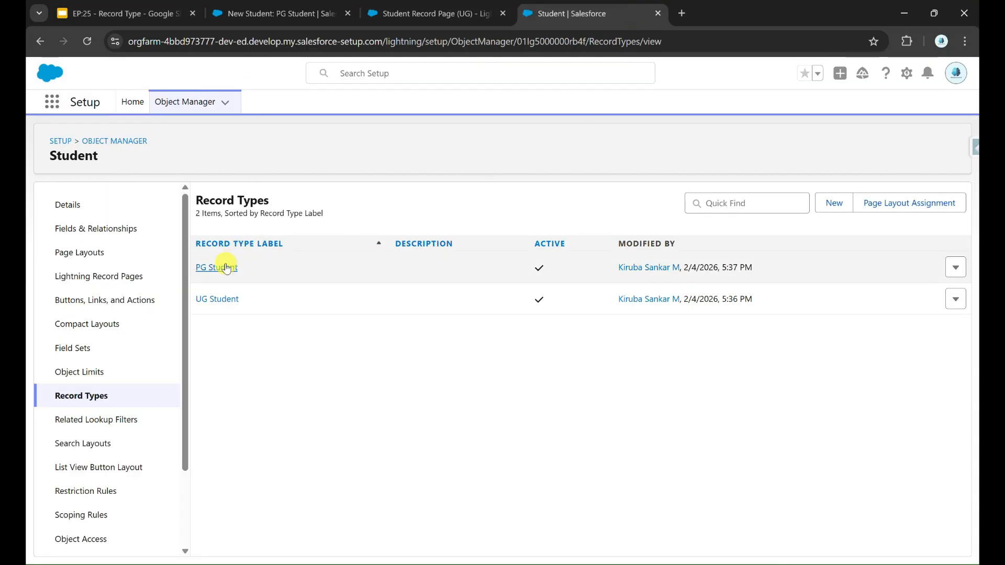
pyautogui.click(276, 14)
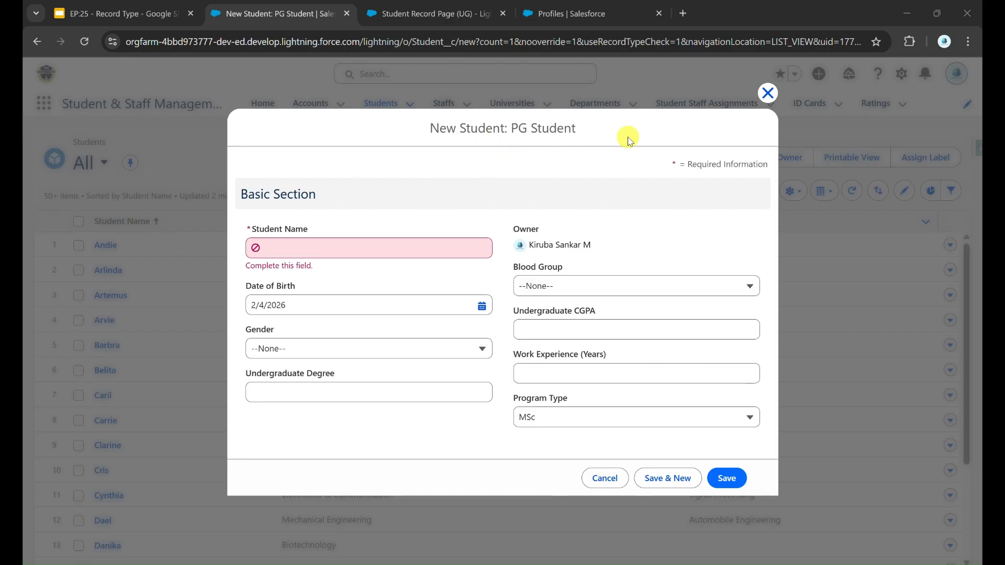
pyautogui.click(634, 12)
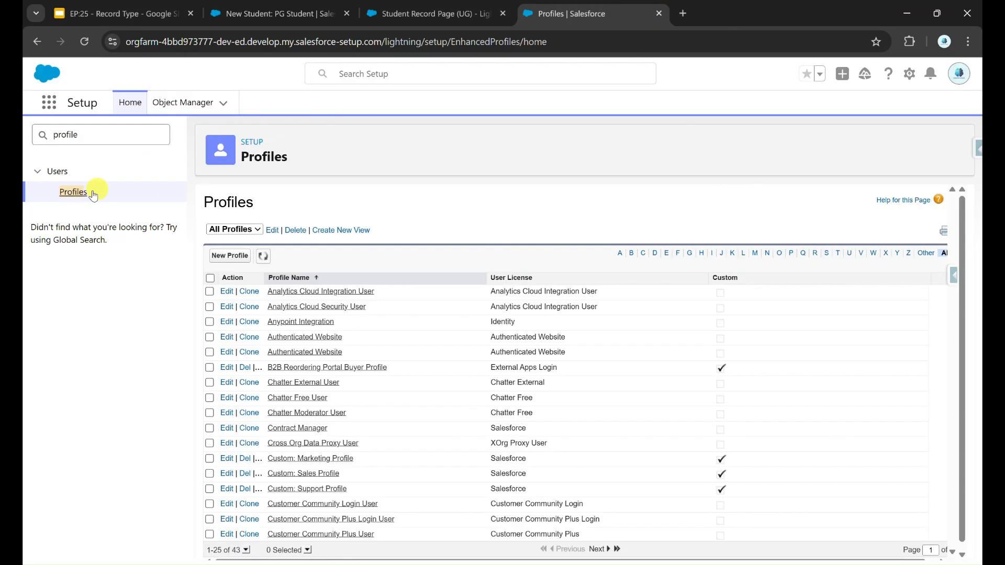
pyautogui.click(829, 253)
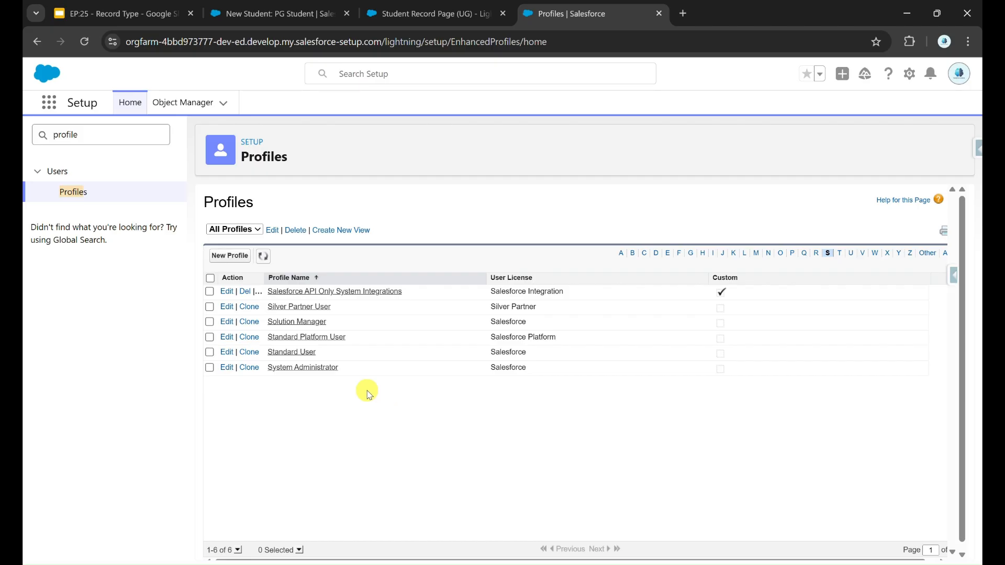
pyautogui.click(320, 369)
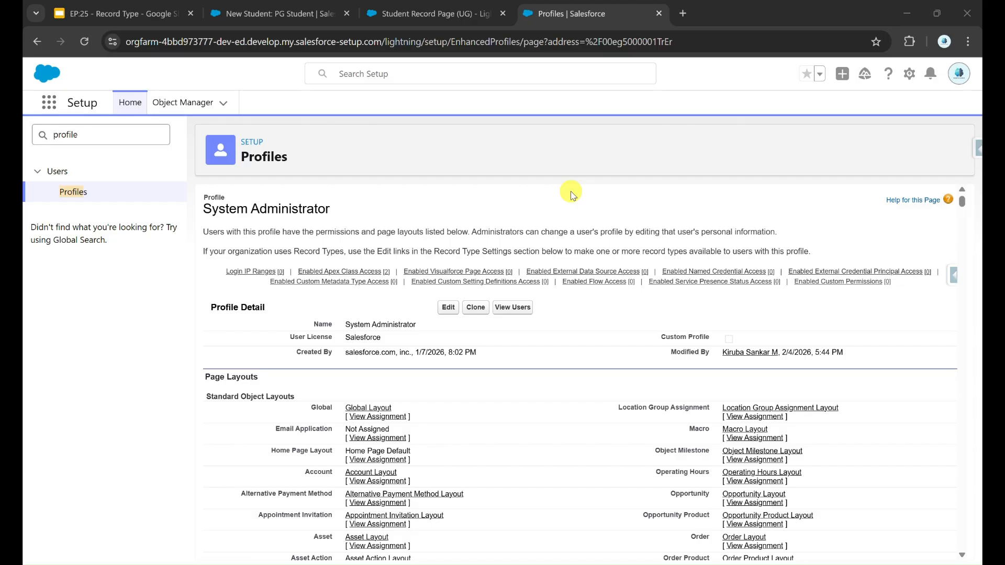
# Find the Student entries in the System Administrator profile and open the Students custom record type settings for editing.
pyautogui.hotkey('ctrl', 'f')
pyautogui.write('s')
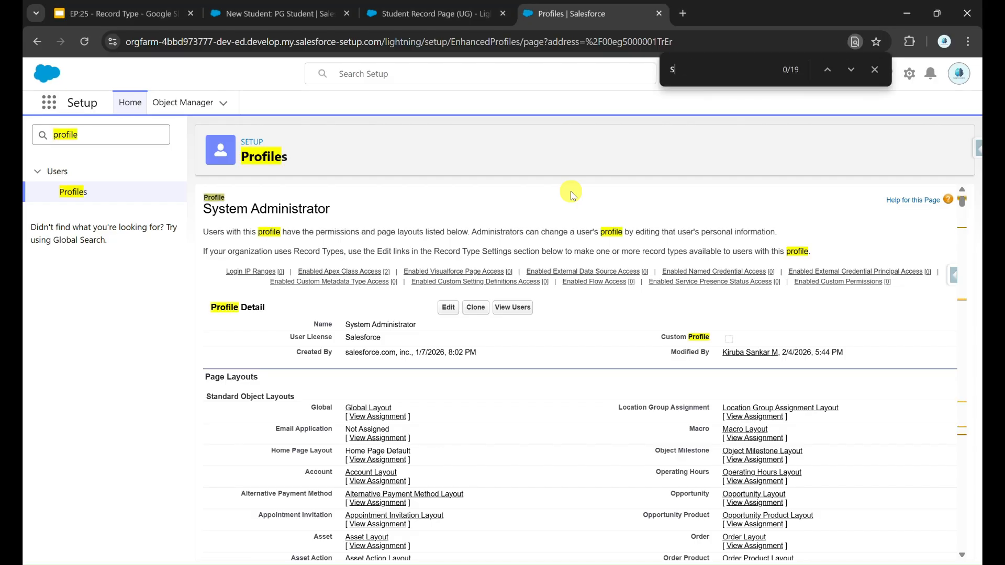
pyautogui.write('tuden')
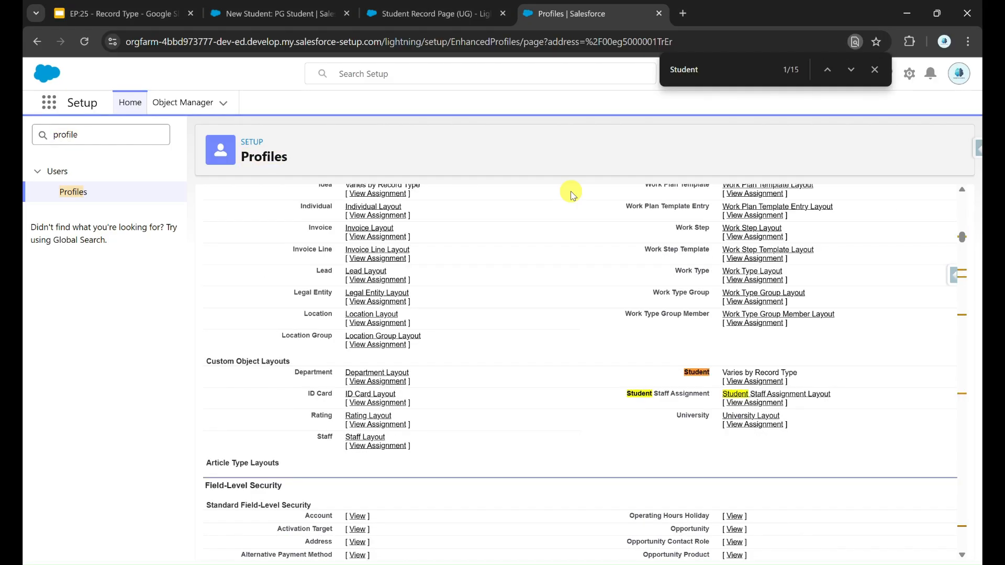
pyautogui.write('t')
pyautogui.doubleClick(827, 70)
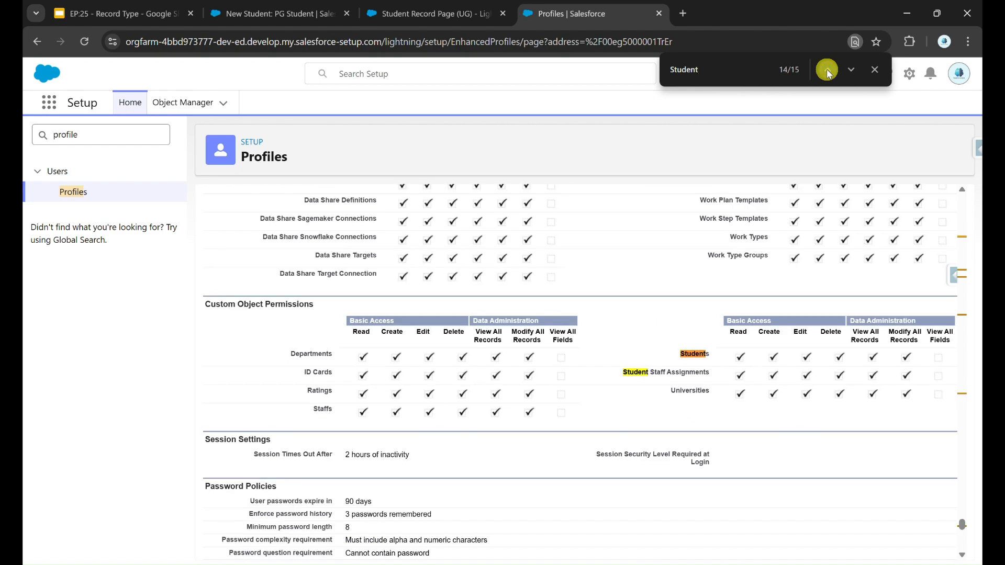
pyautogui.click(828, 70)
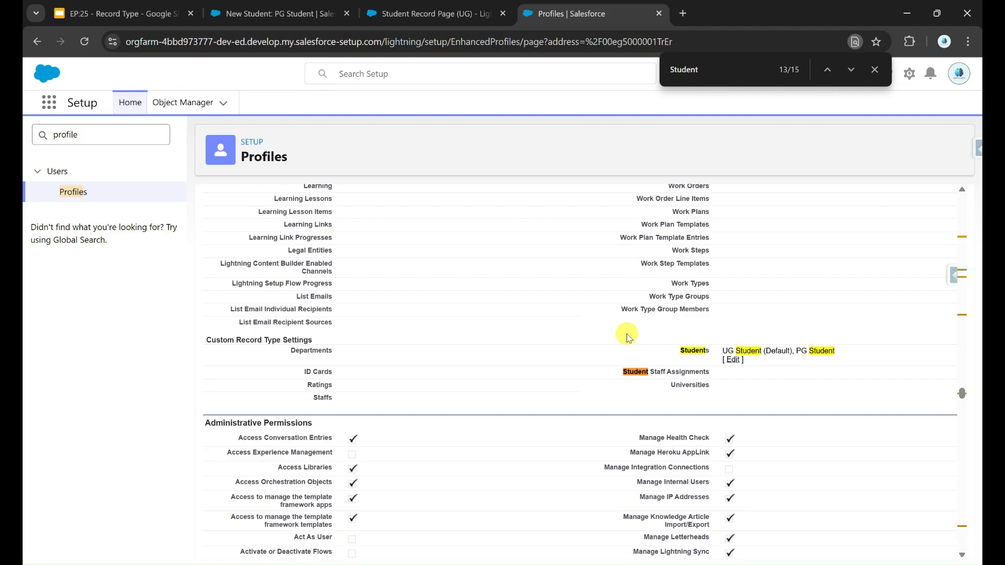
pyautogui.click(736, 362)
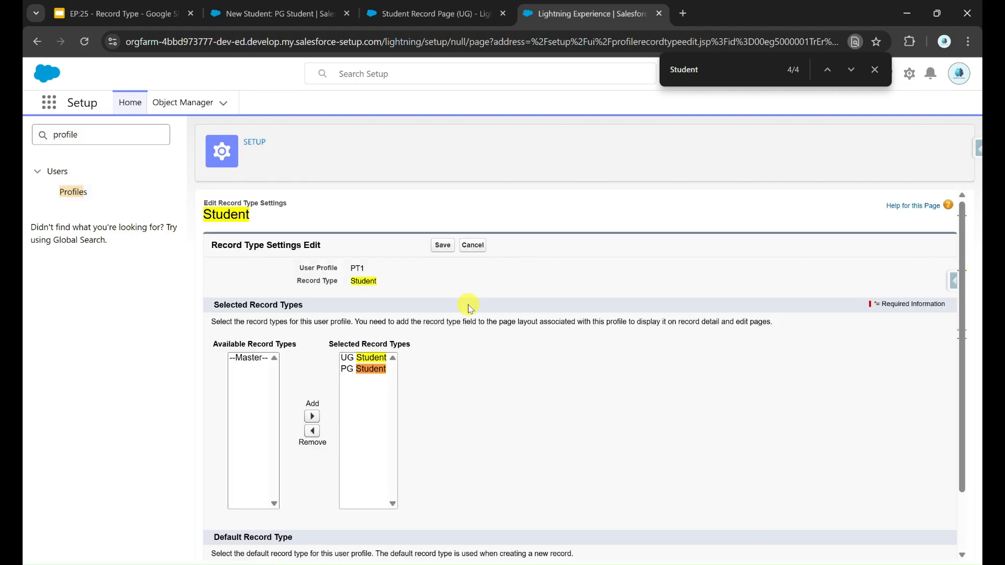
# Remove PG Student from the selected record types for this profile and save the settings.
pyautogui.click(366, 369)
pyautogui.click(312, 431)
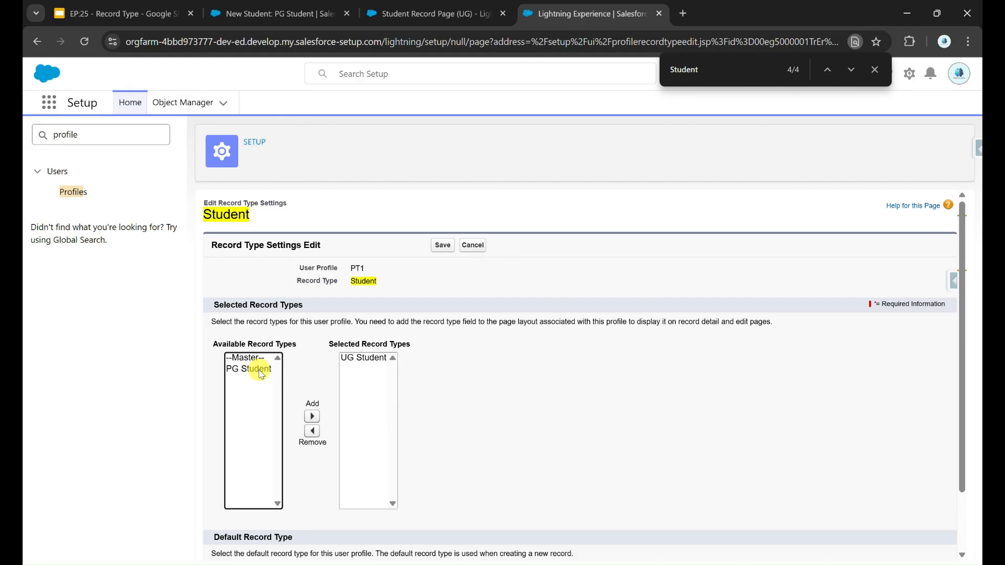
pyautogui.click(446, 244)
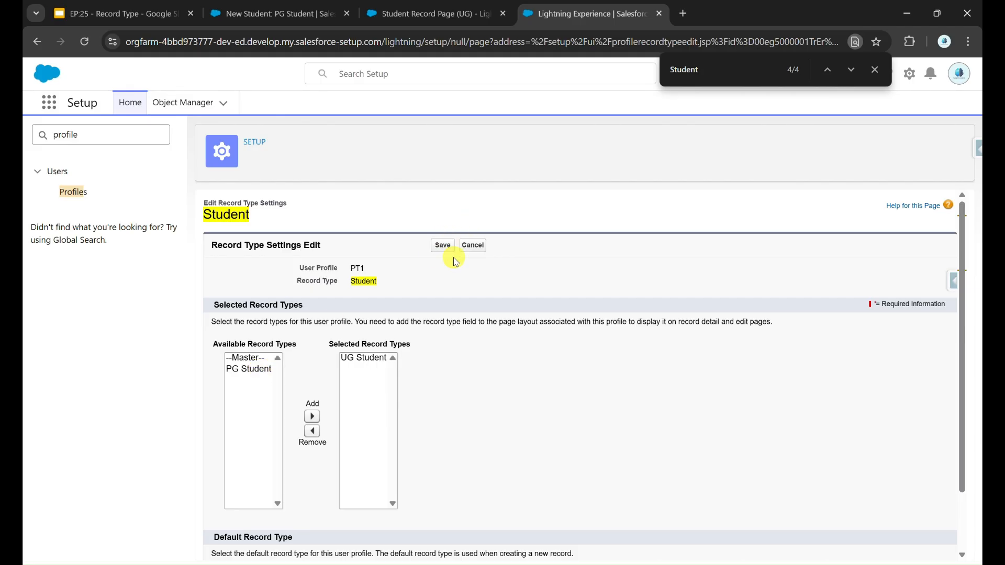
# Return to the Students list, close the open PG Student form, and set the display density to Compact.
pyautogui.click(294, 21)
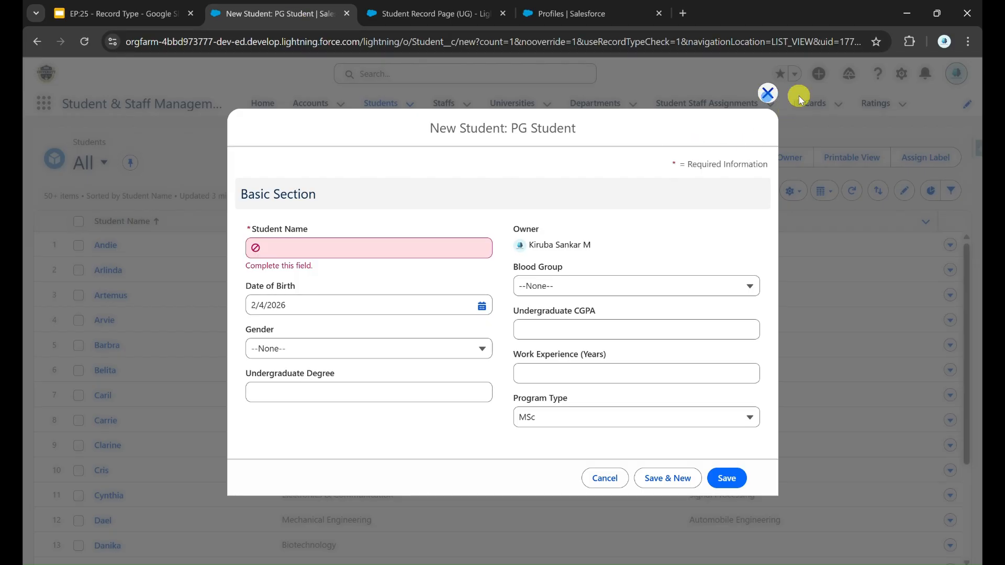
pyautogui.click(768, 93)
pyautogui.click(956, 73)
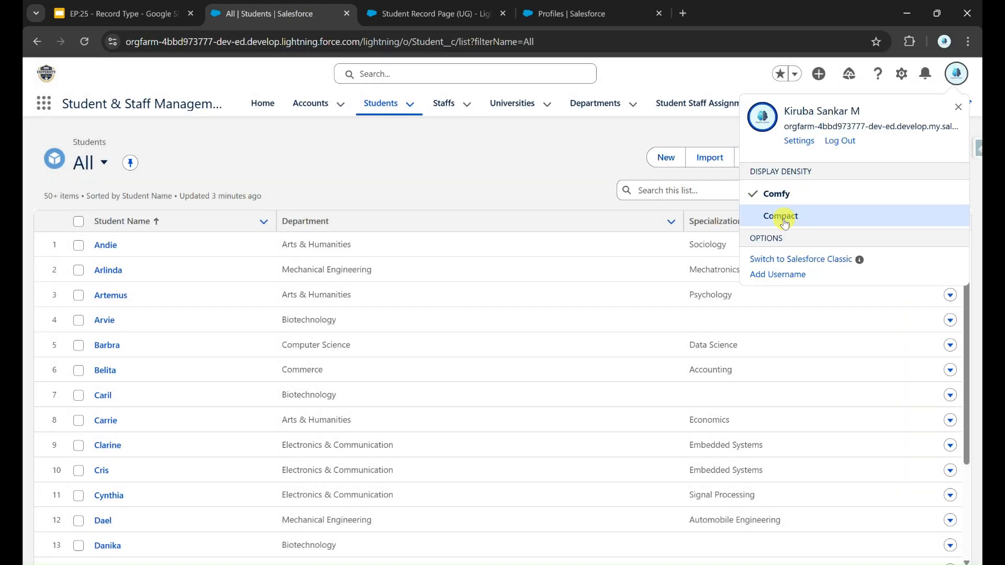
pyautogui.click(780, 216)
pyautogui.click(668, 340)
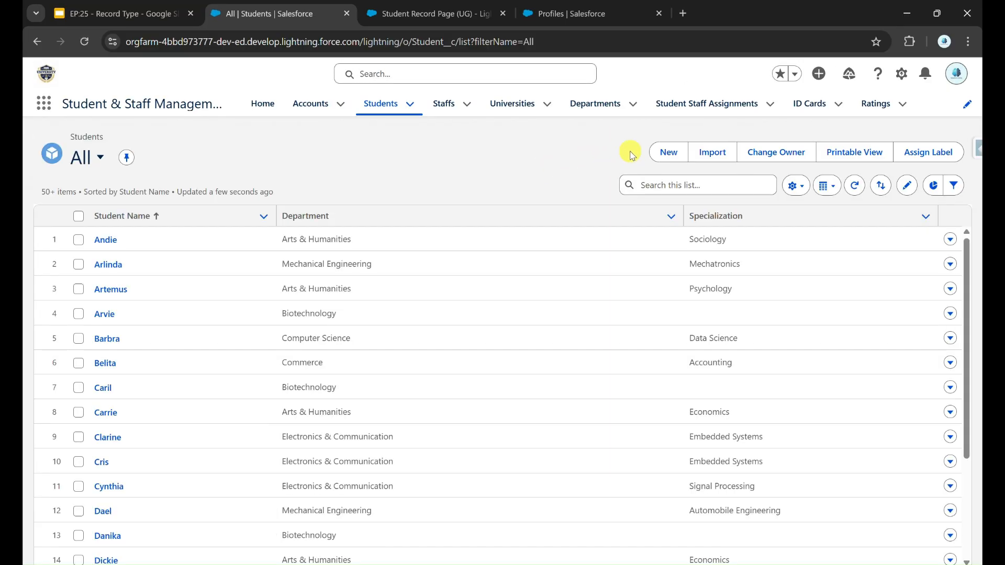
# Start a new student record to check which record type it uses, and close the form without saving.
pyautogui.click(661, 152)
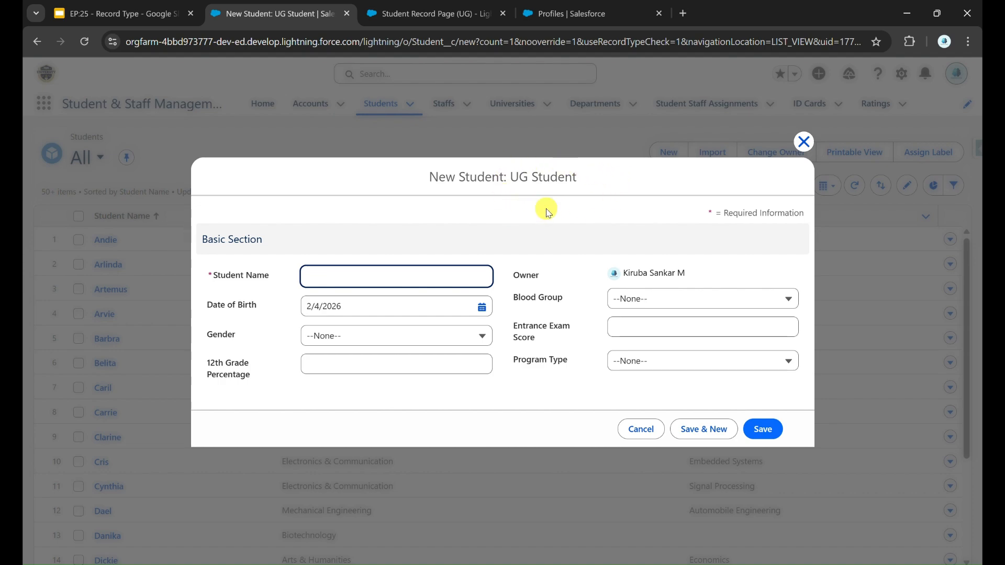
pyautogui.click(383, 276)
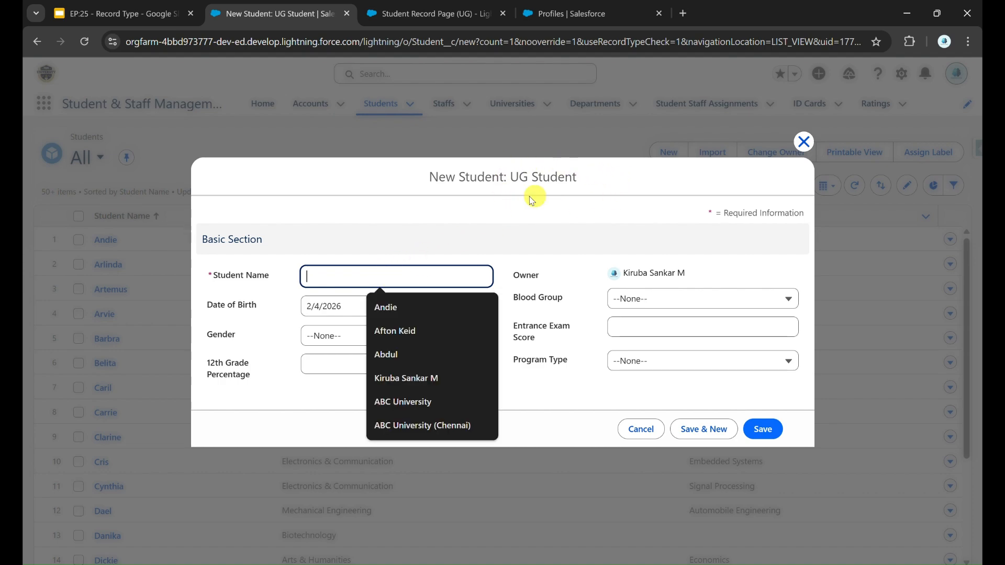
pyautogui.click(552, 190)
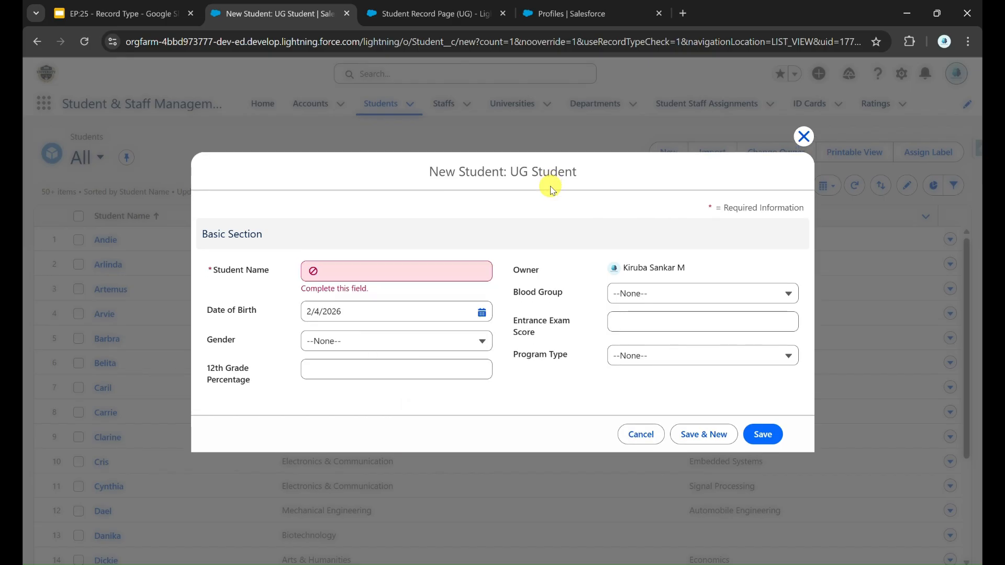
pyautogui.click(802, 137)
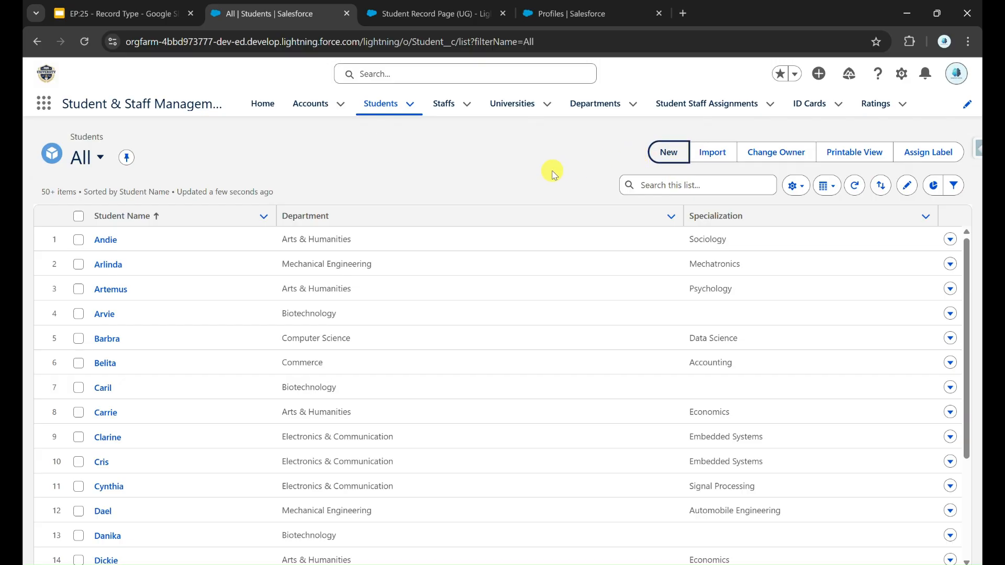
pyautogui.click(152, 15)
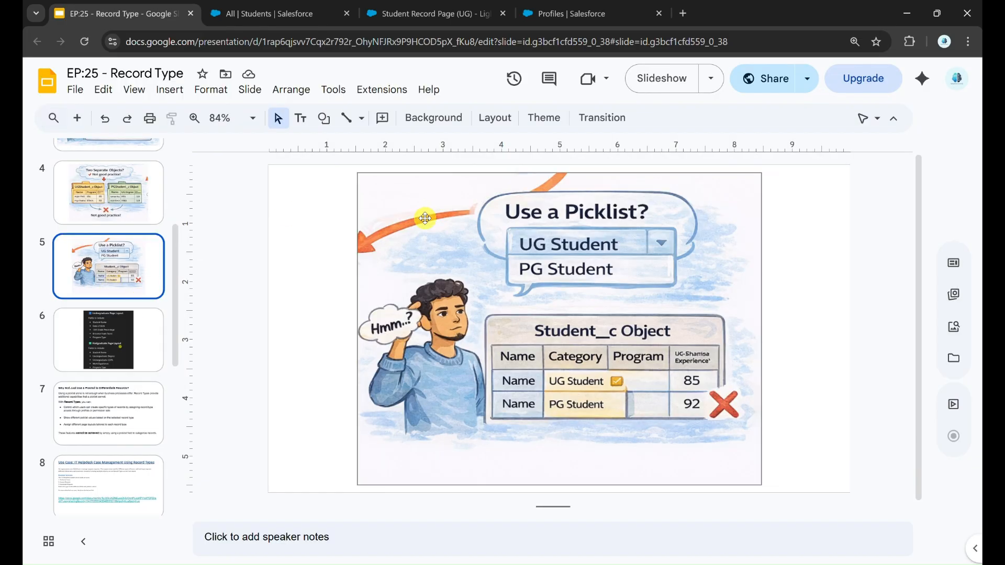
pyautogui.click(379, 13)
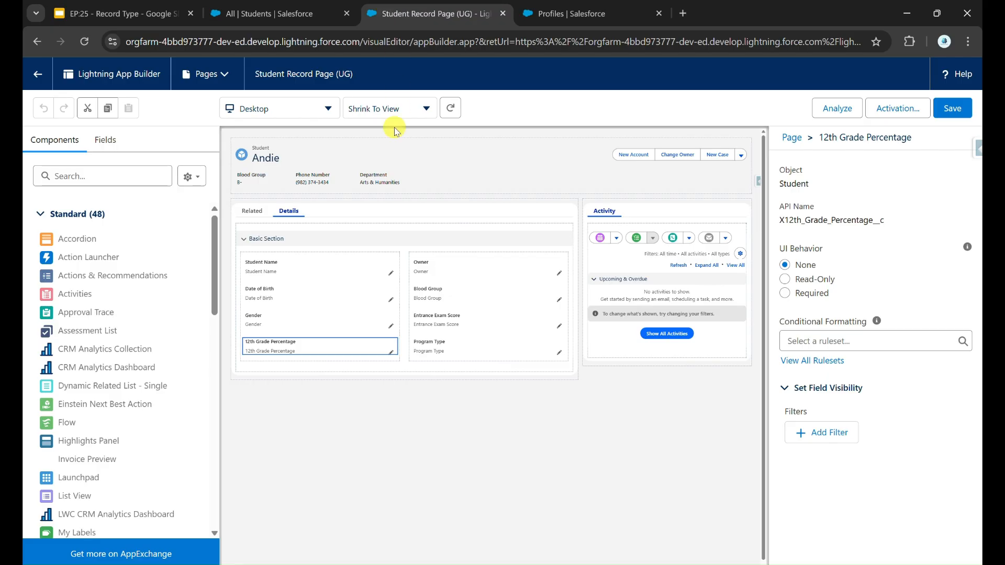
pyautogui.click(183, 7)
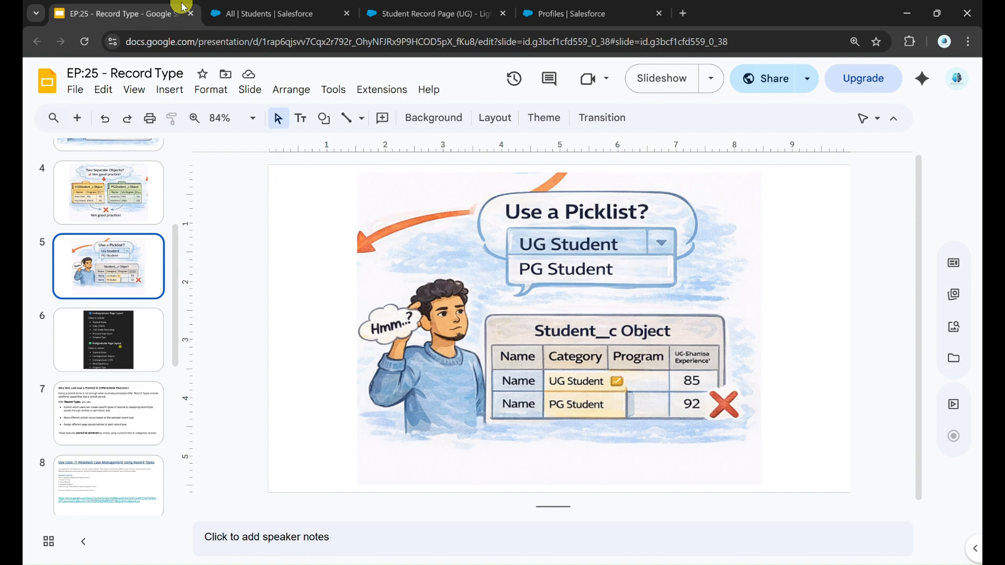
pyautogui.click(108, 315)
pyautogui.click(109, 399)
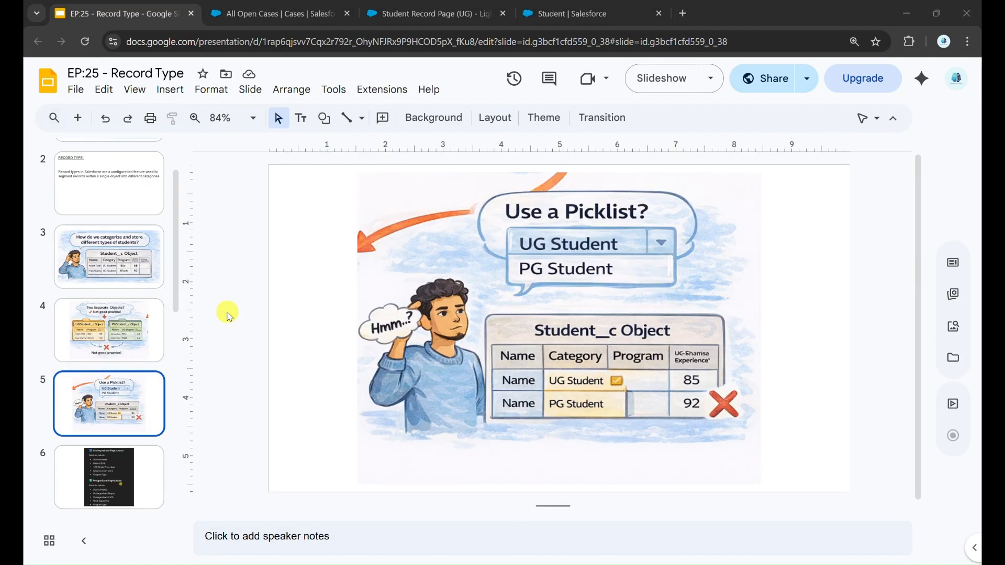
# Return to the Student object in Setup and view its page layout assignments by profile and record type.
pyautogui.click(620, 10)
pyautogui.click(128, 268)
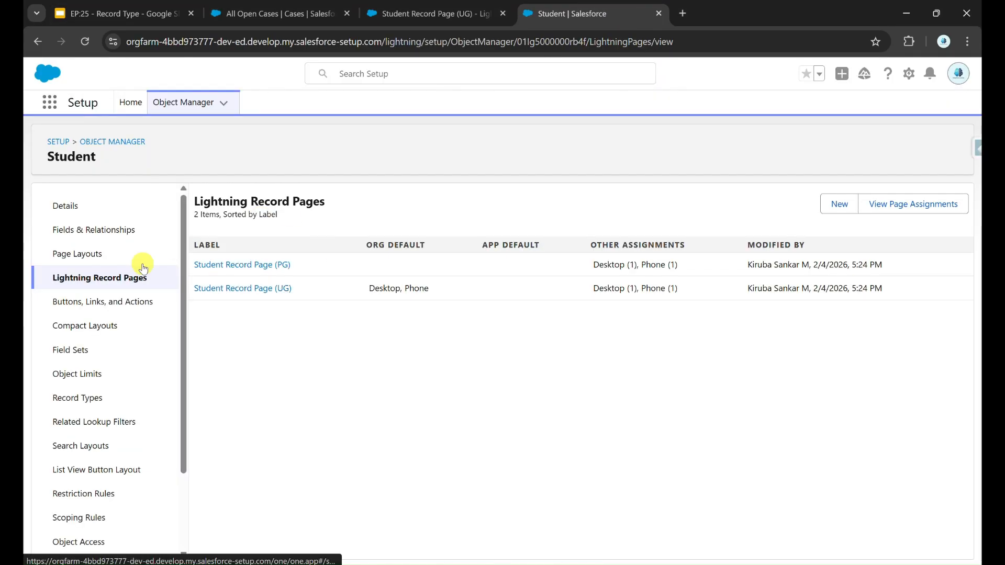
pyautogui.click(90, 255)
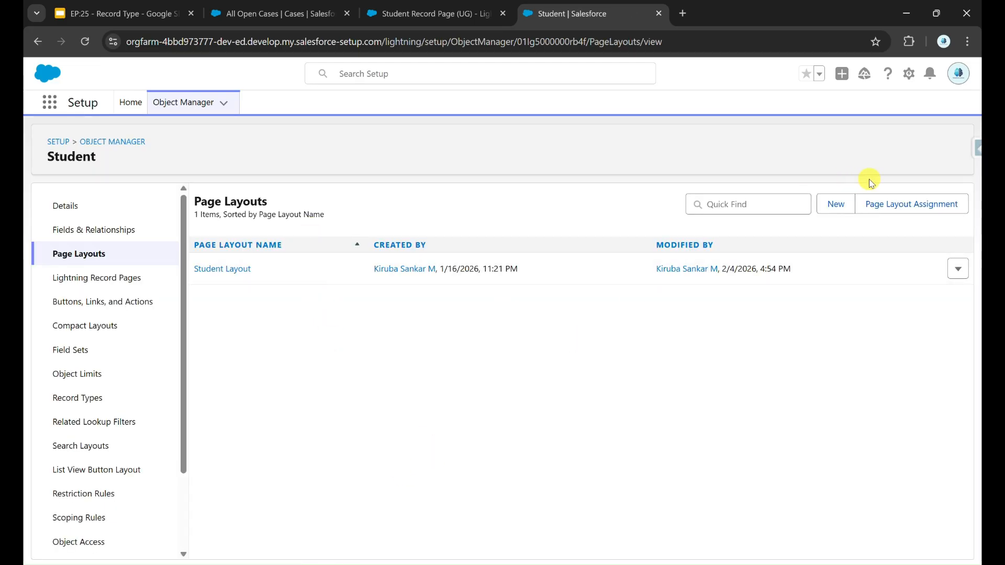
pyautogui.click(917, 205)
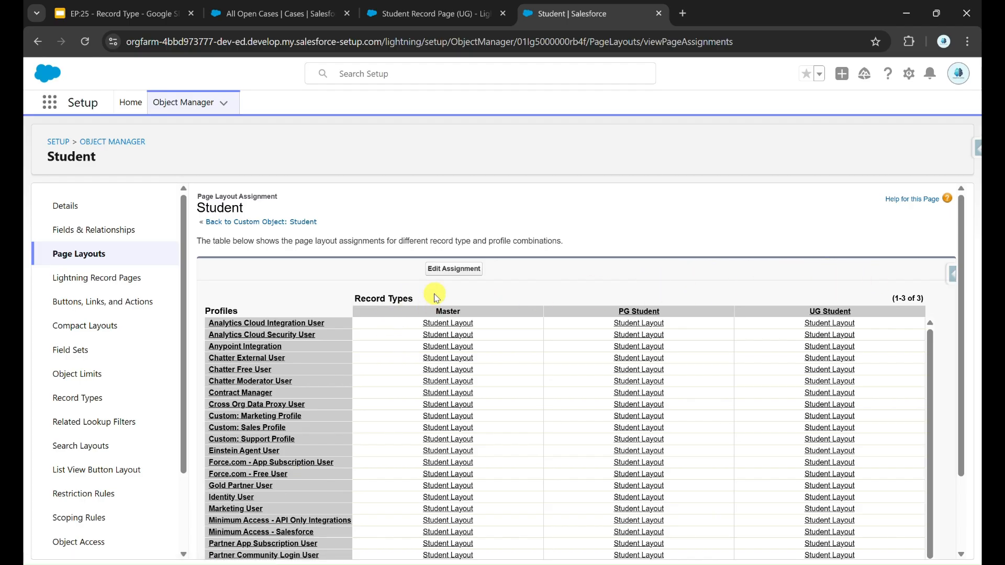
# Select several profile and record type cells in the page layout assignment editor, leave without saving, and return to the Lightning record pages.
pyautogui.click(455, 266)
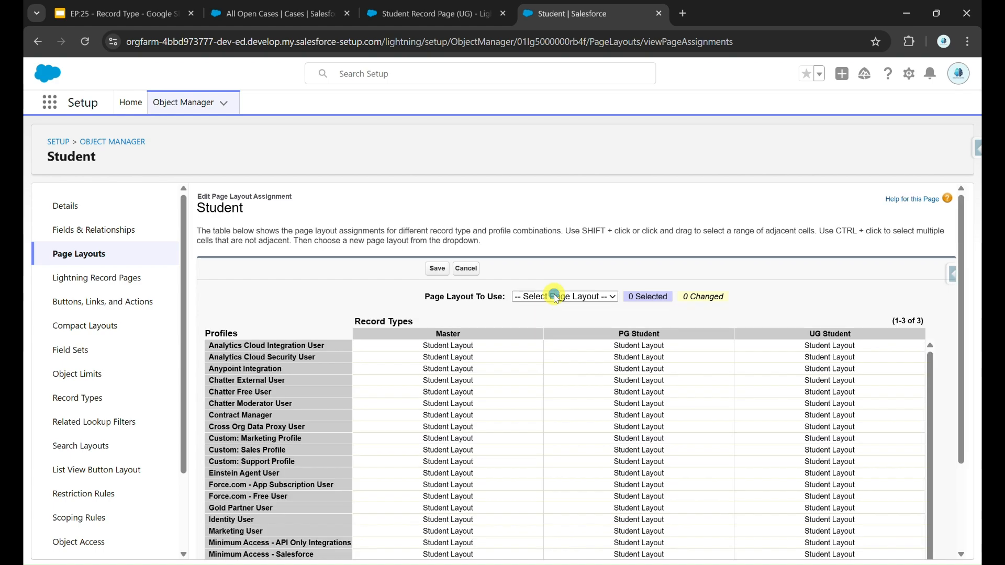
pyautogui.click(555, 297)
pyautogui.click(563, 326)
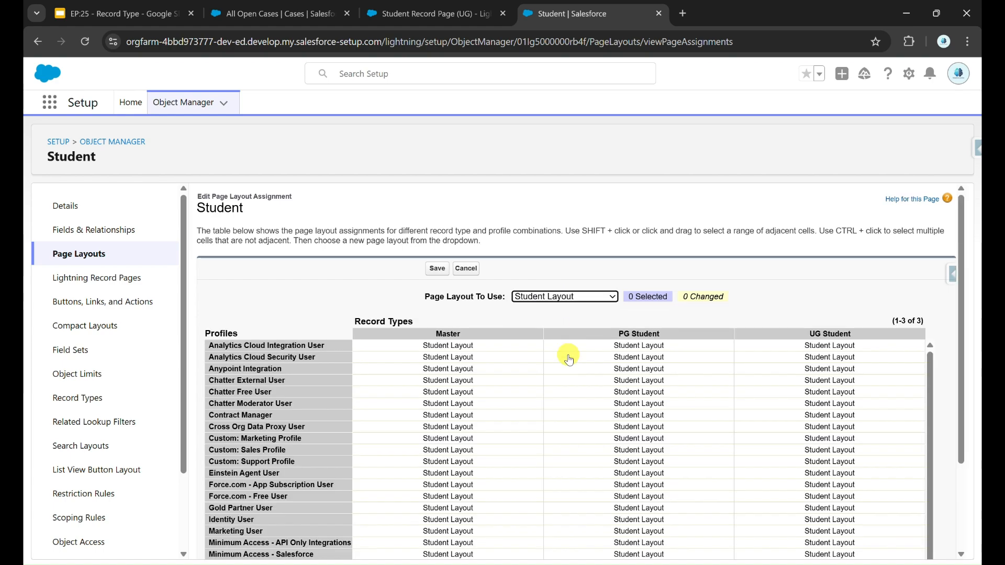
pyautogui.click(586, 414)
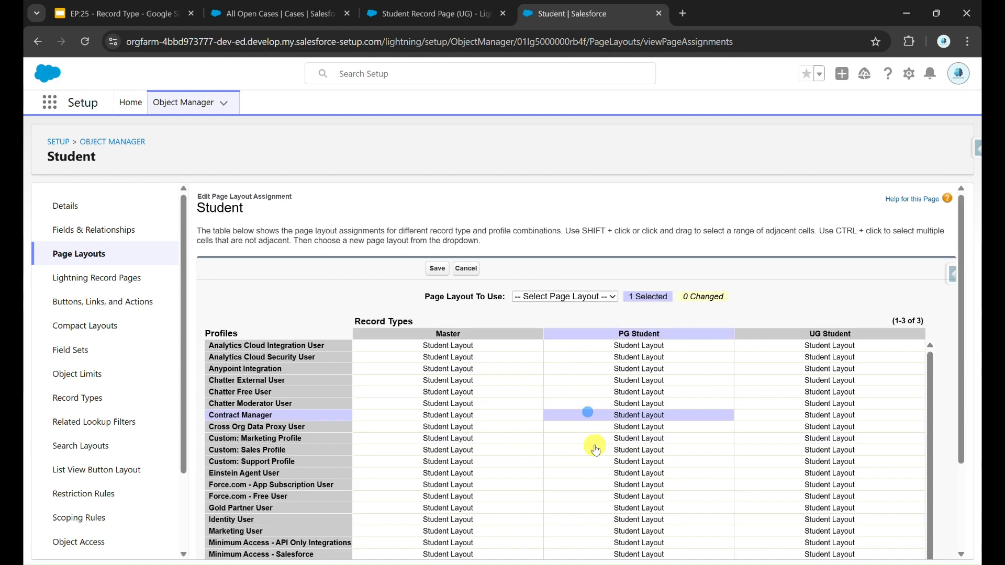
pyautogui.keyDown('ctrl'); pyautogui.click(510, 484); pyautogui.keyUp('ctrl')
pyautogui.keyDown('ctrl'); pyautogui.click(844, 392); pyautogui.keyUp('ctrl')
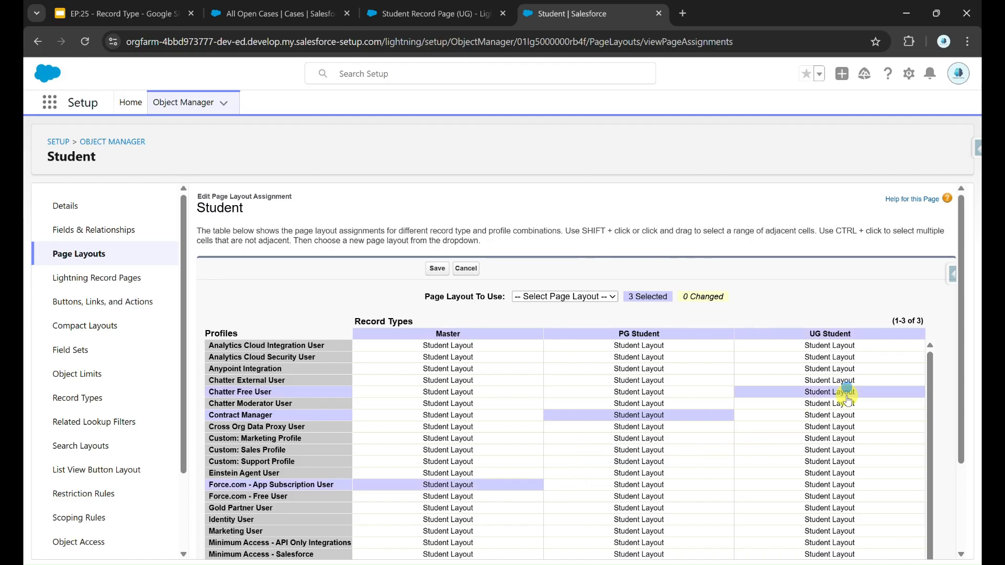
pyautogui.keyDown('ctrl'); pyautogui.click(819, 486); pyautogui.keyUp('ctrl')
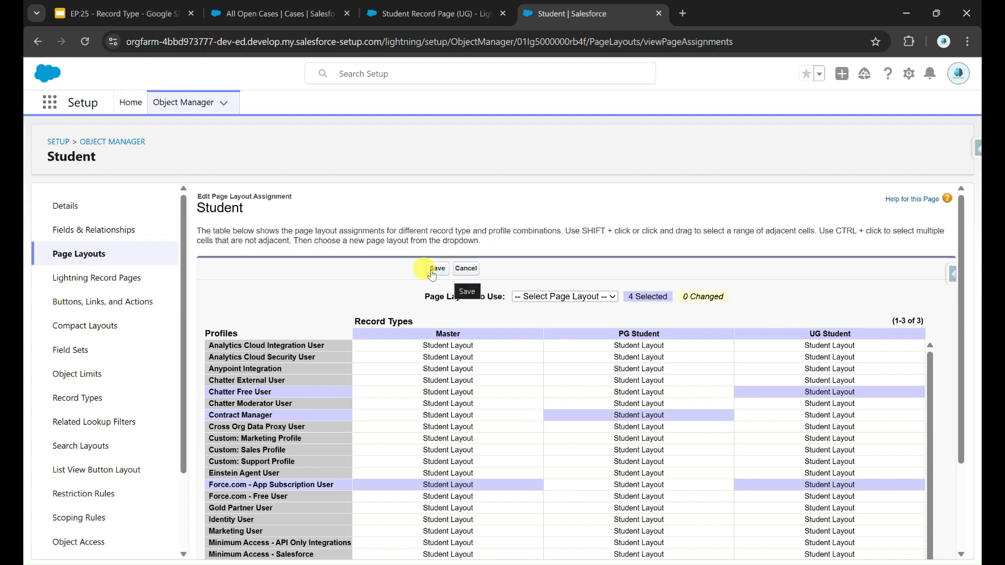
pyautogui.click(149, 251)
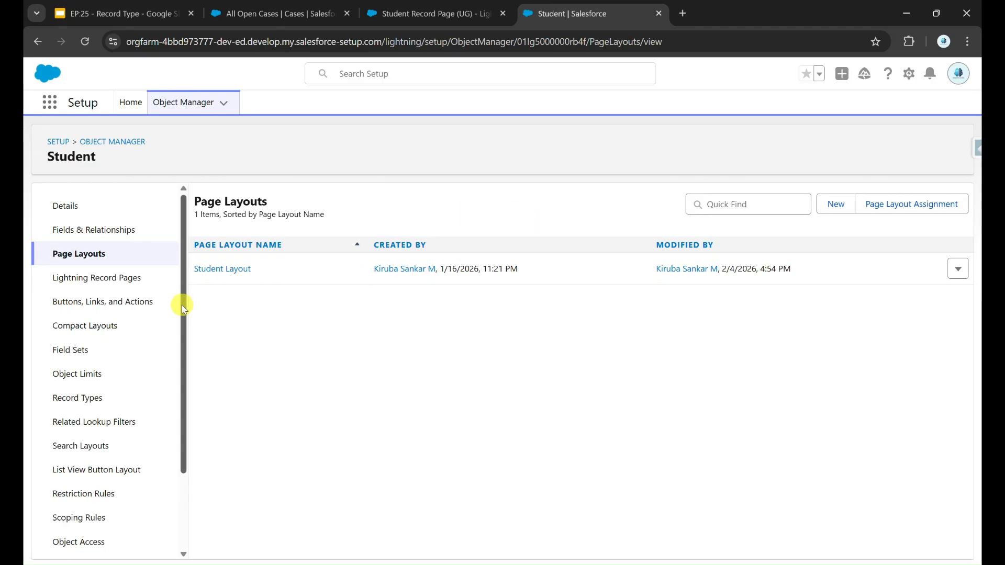
pyautogui.click(131, 278)
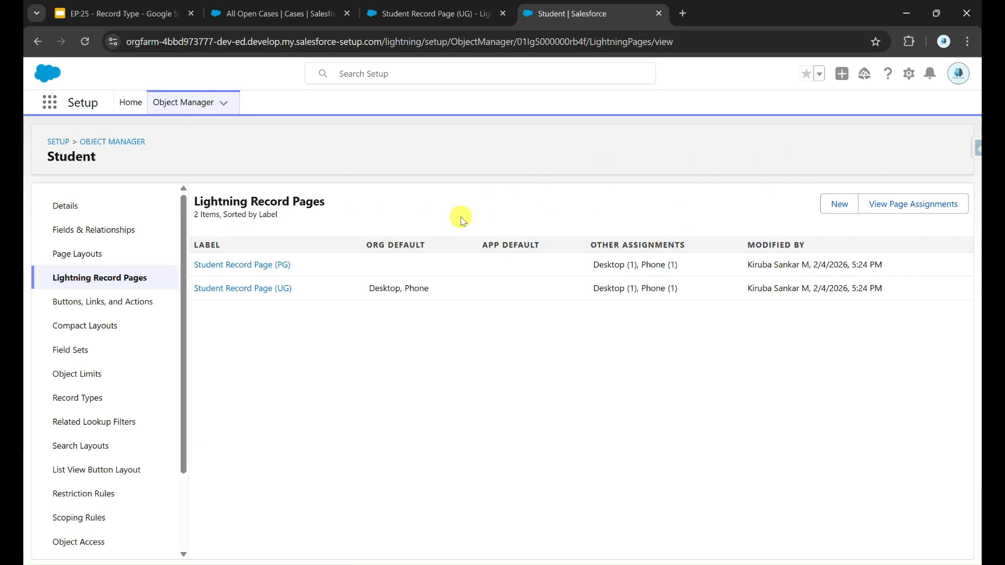
# Switch to the Google Slides presentation, review slides 7 and 8 on record types and the IT Helpdesk use case, and check the Cases list.
pyautogui.click(151, 23)
pyautogui.scroll(-4, 112, 335)
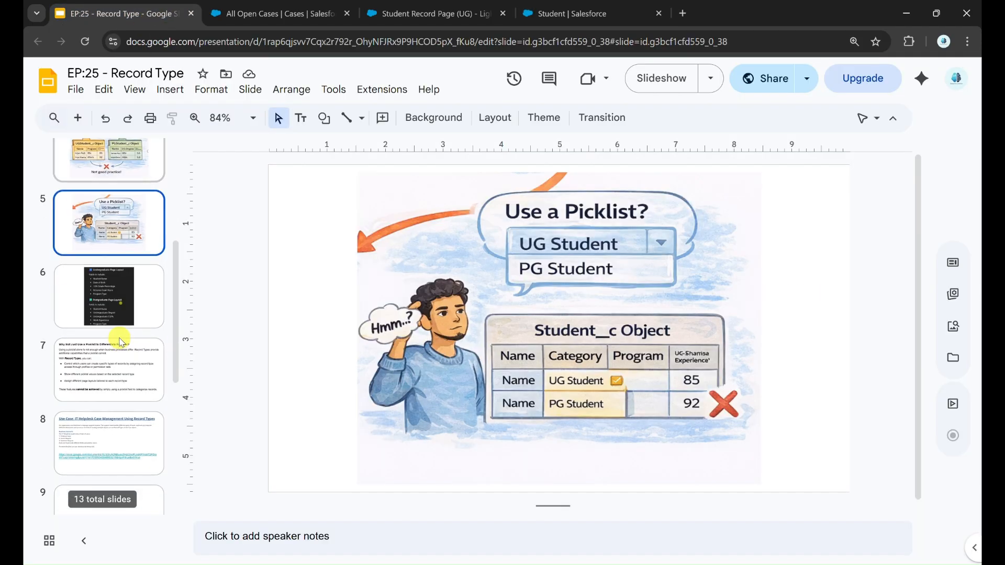
pyautogui.click(116, 374)
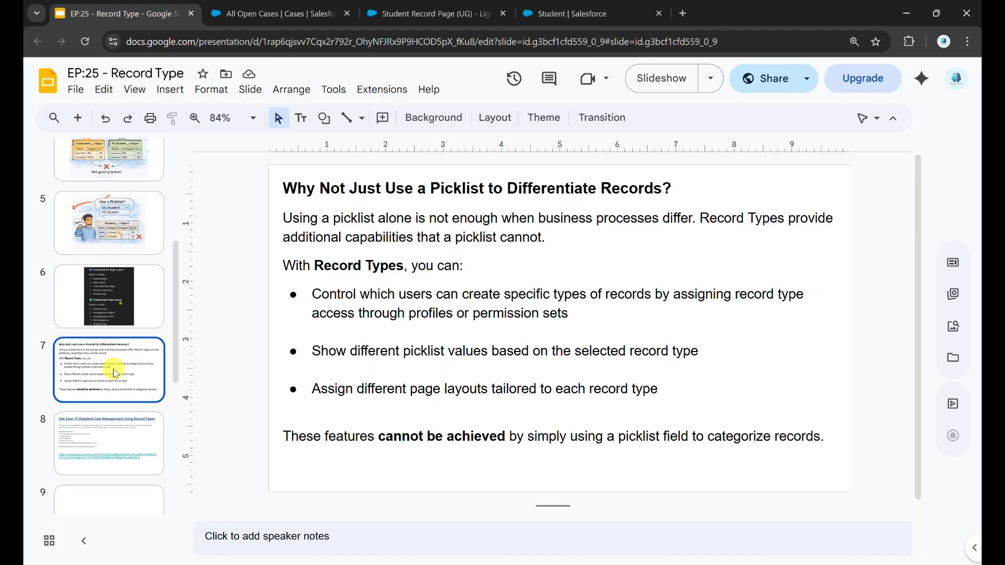
pyautogui.click(116, 436)
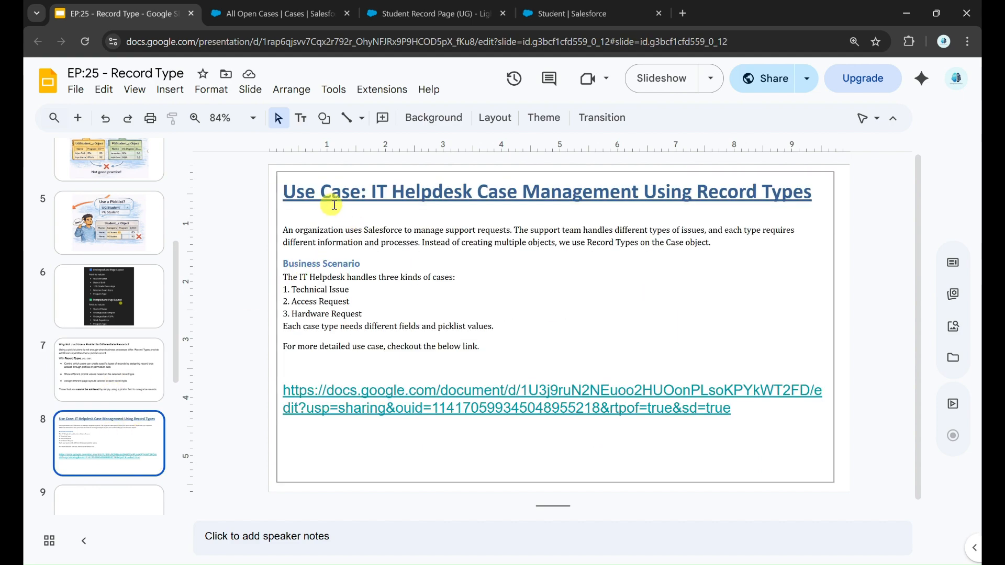
pyautogui.click(278, 10)
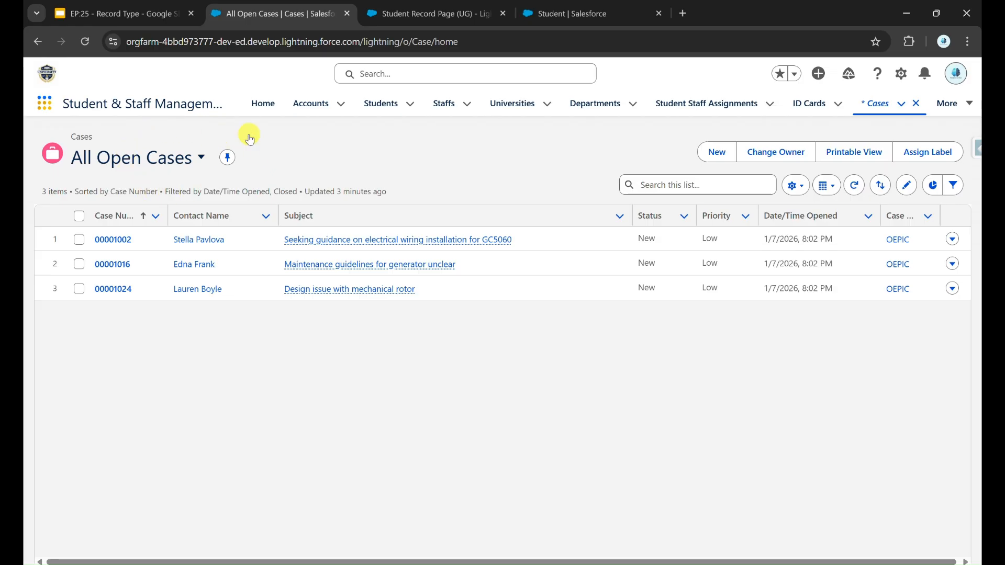
pyautogui.click(123, 15)
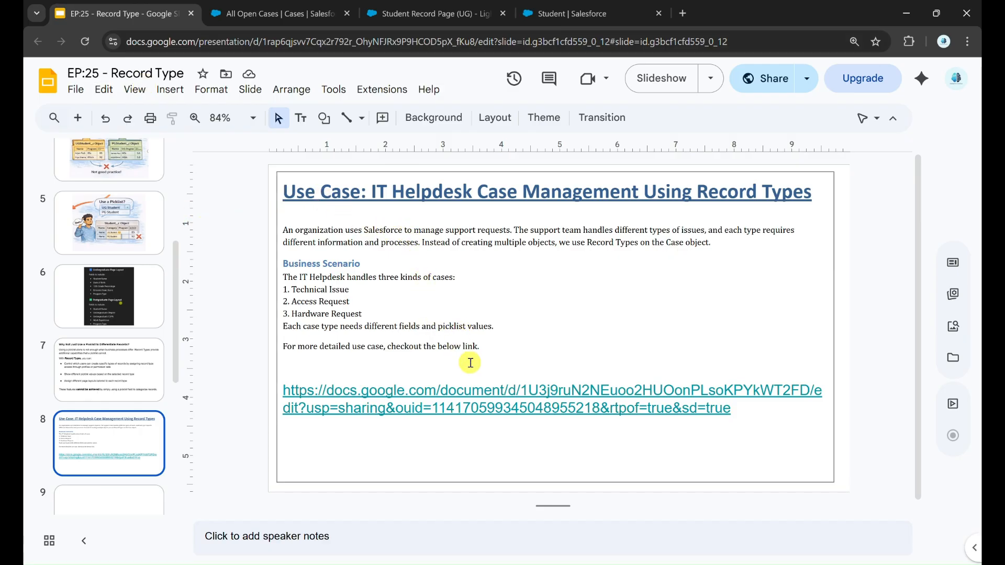
# Open the linked Salesforce_Case_Record_Type_Use_Case document, read through its steps, and return to the use case slide.
pyautogui.click(355, 385)
pyautogui.click(388, 433)
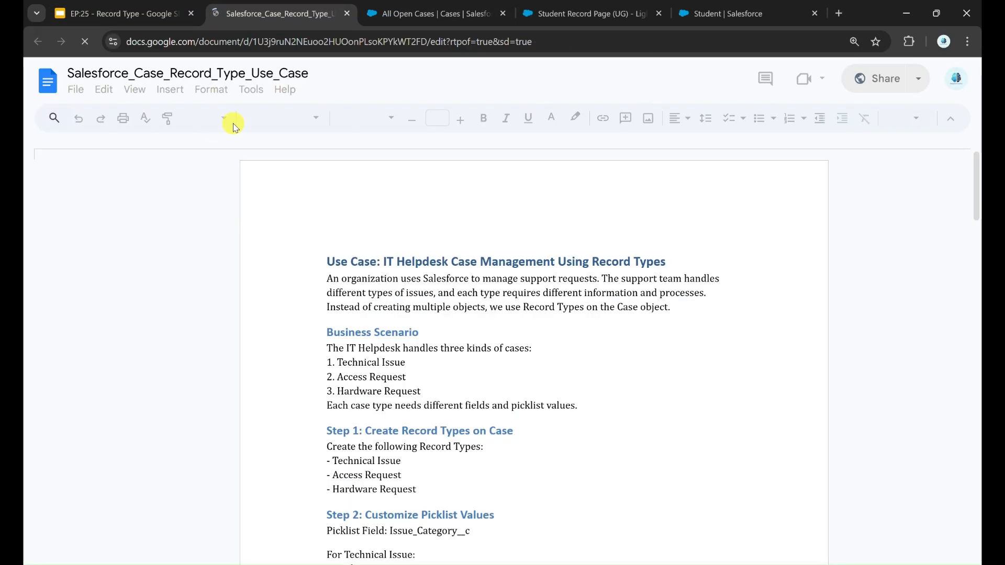
pyautogui.scroll(-5, 316, 321)
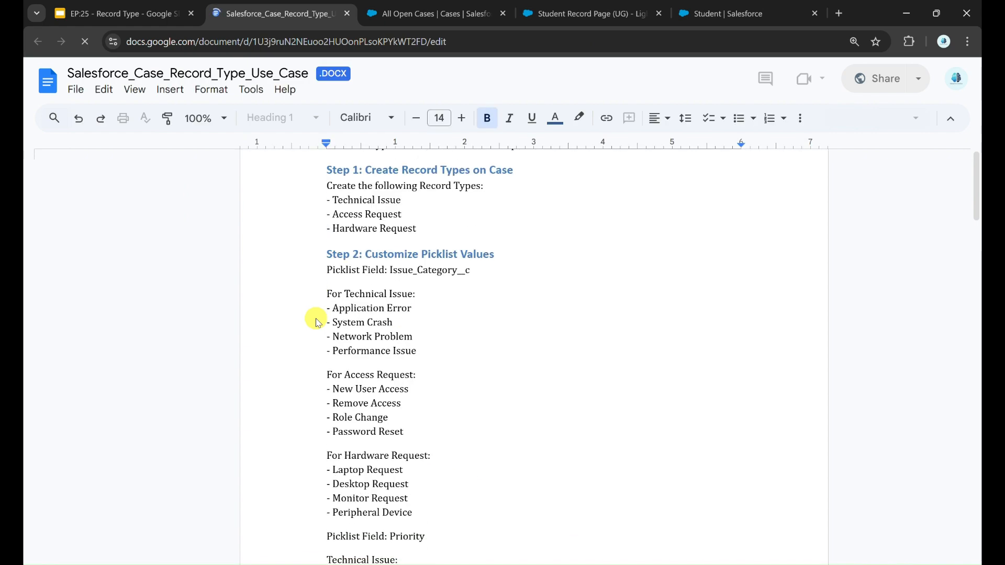
pyautogui.scroll(-5, 316, 321)
pyautogui.click(165, 23)
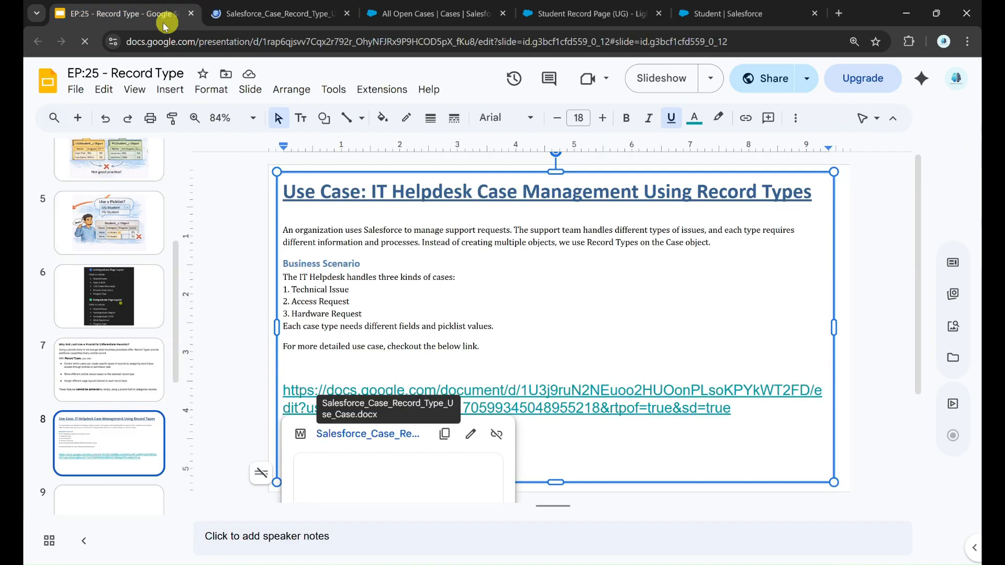
pyautogui.click(229, 263)
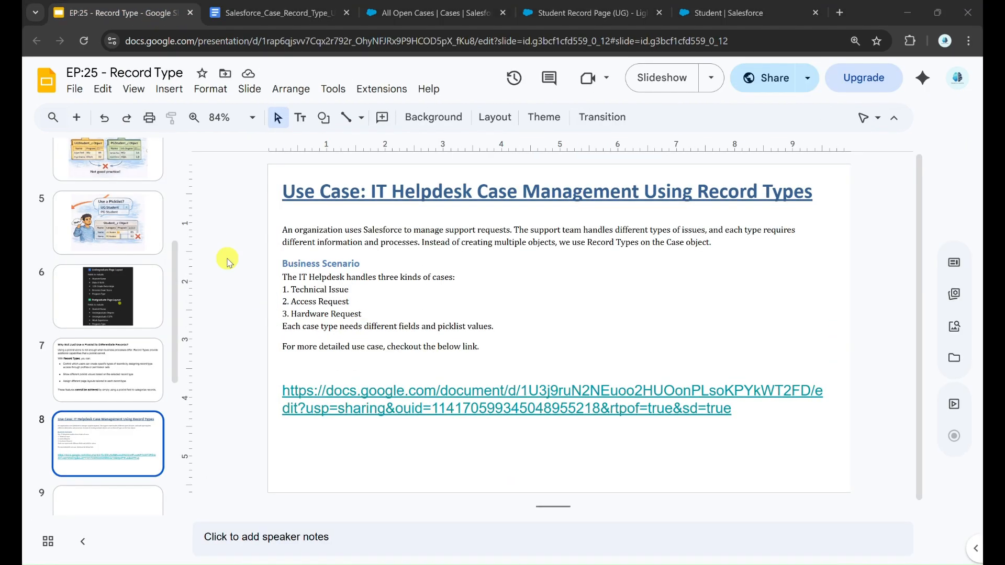